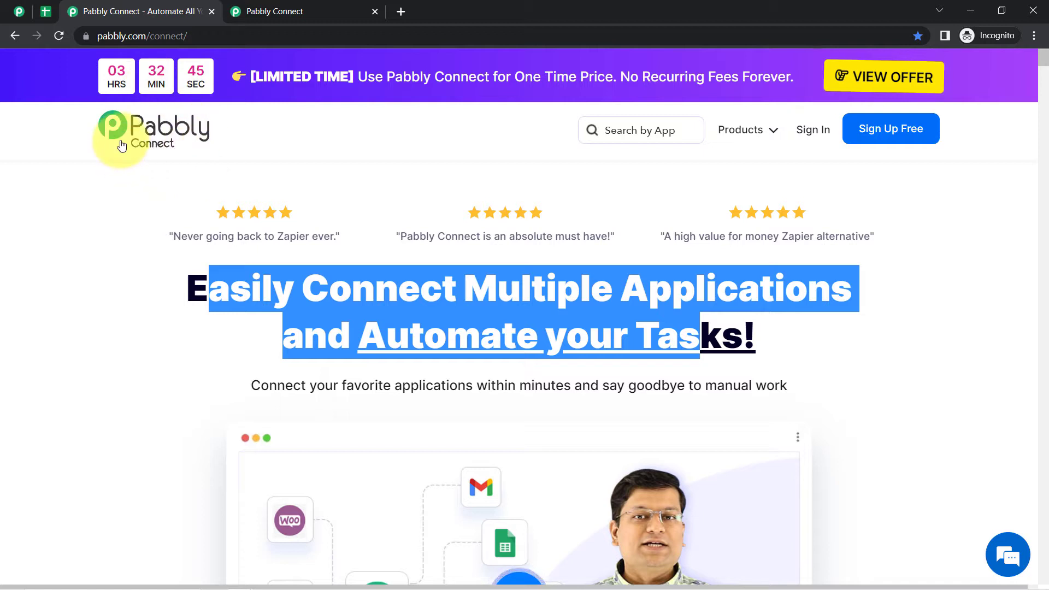
- Switch between the Pabbly Subscription Billing and Pabbly Connect dashboard tabs
left_click(19, 10)
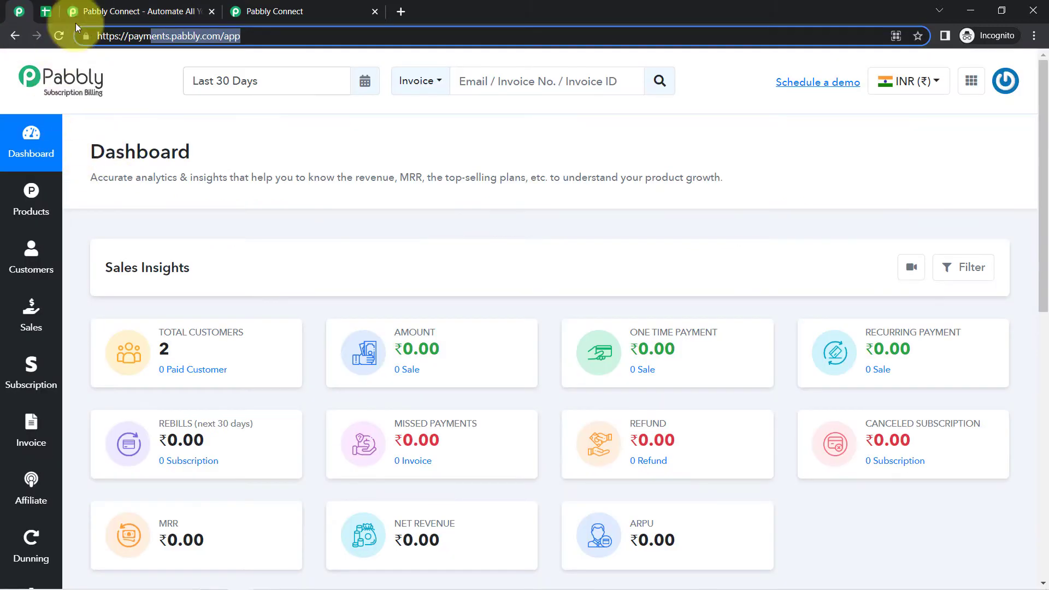
left_click(121, 148)
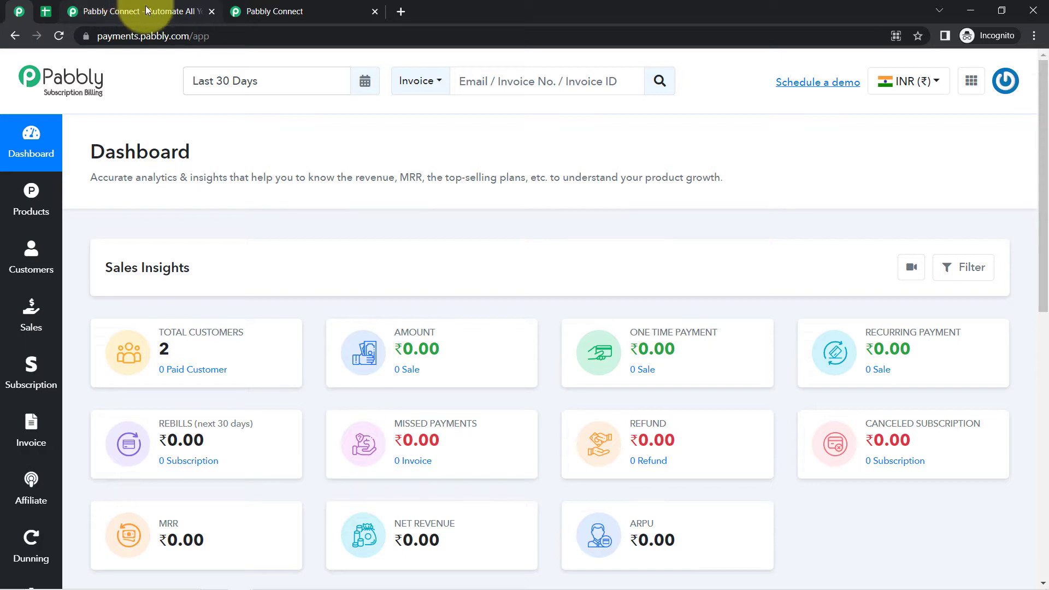
left_click(276, 10)
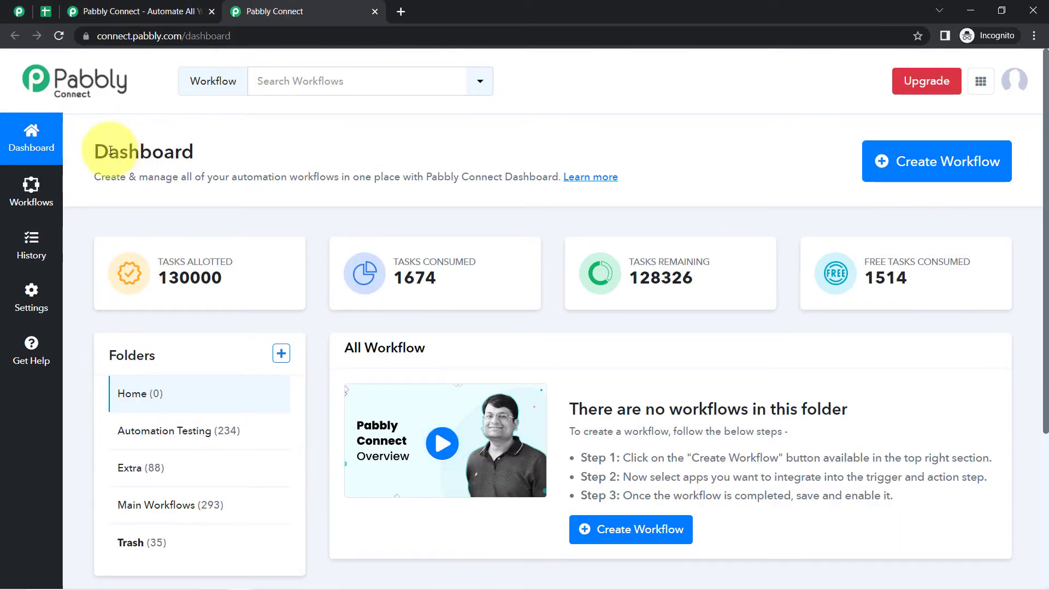
scroll(824, 361, "down", 3)
scroll(824, 361, "up", 3)
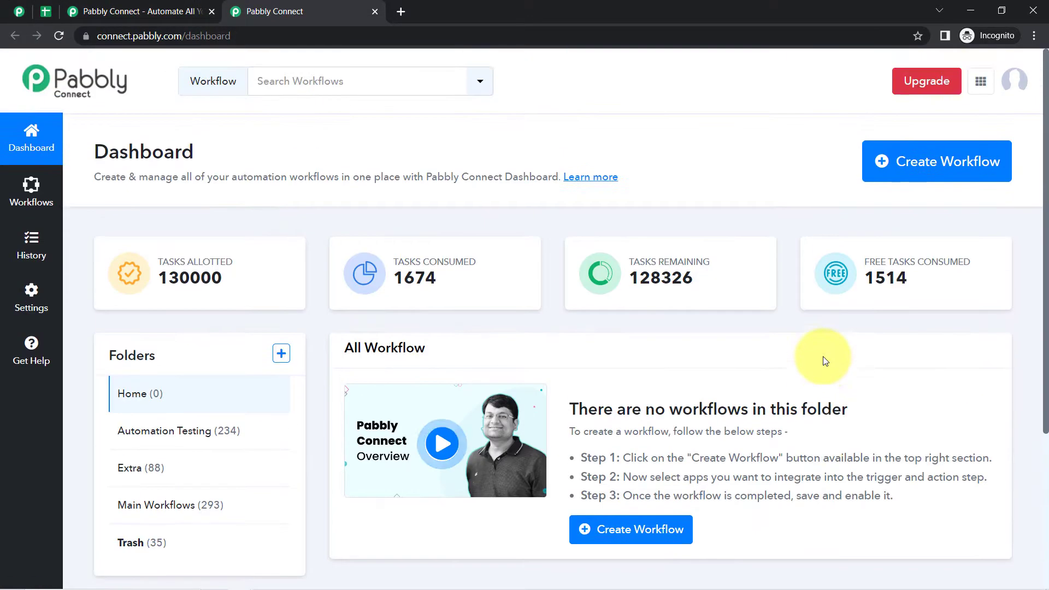
- Look over the Pabbly Connect product page and other apps, then start a new workflow
left_click(152, 12)
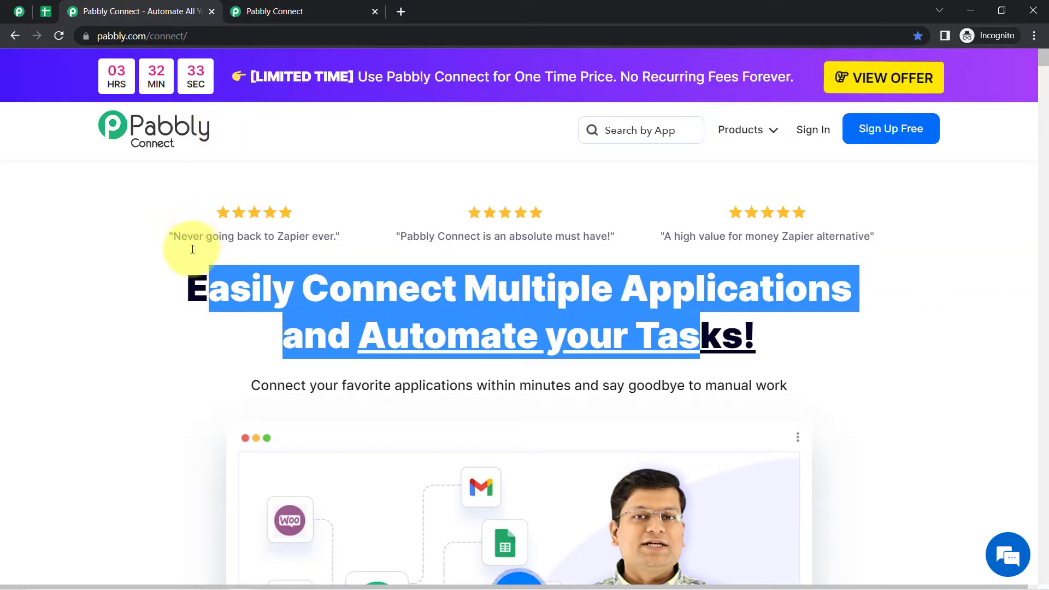
left_click(189, 282)
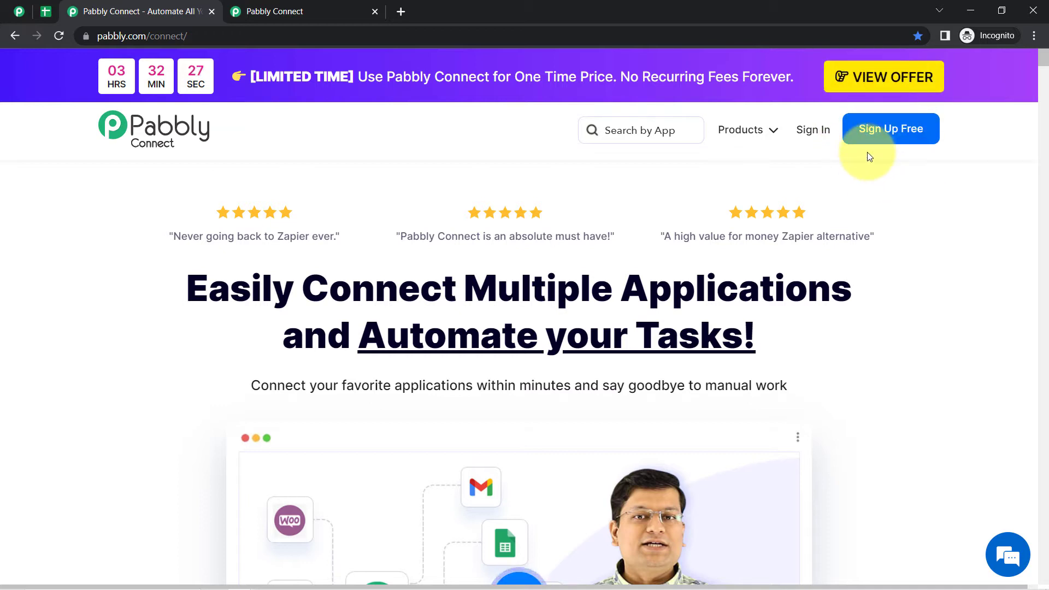
left_click(279, 5)
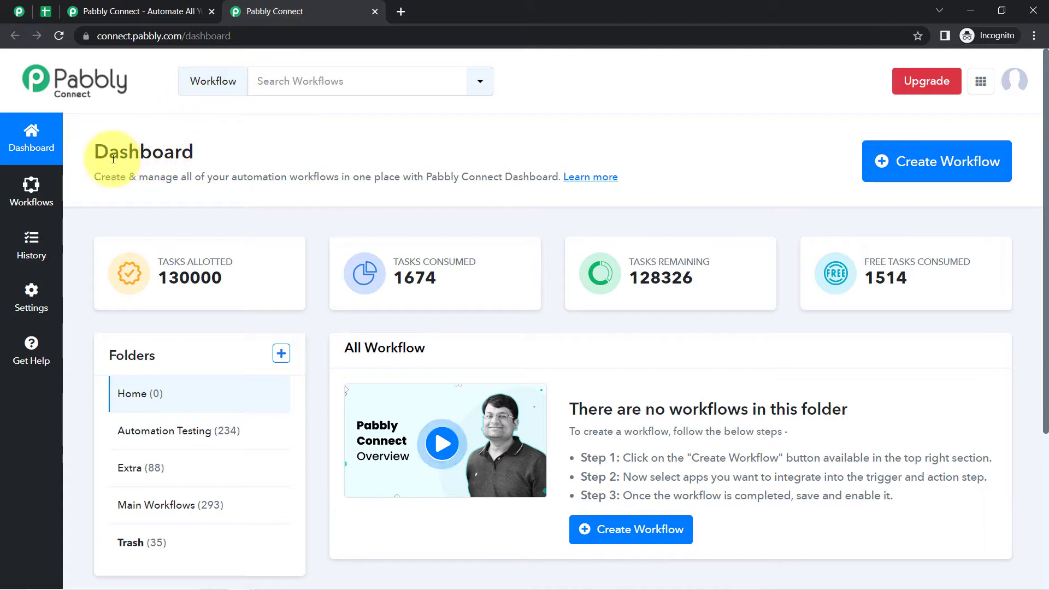
left_click_drag(109, 155, 287, 172)
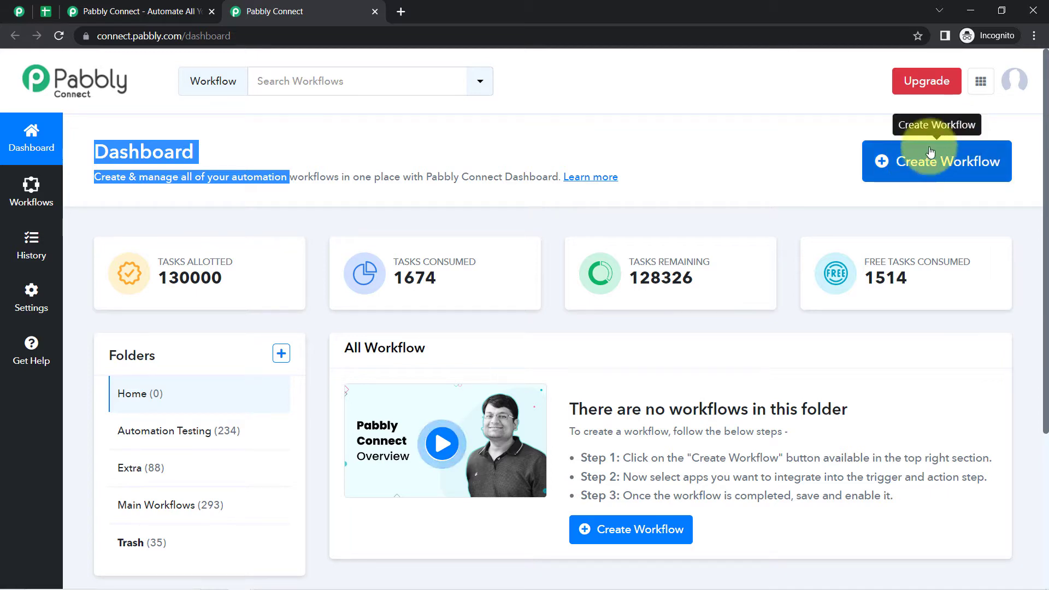
left_click(979, 85)
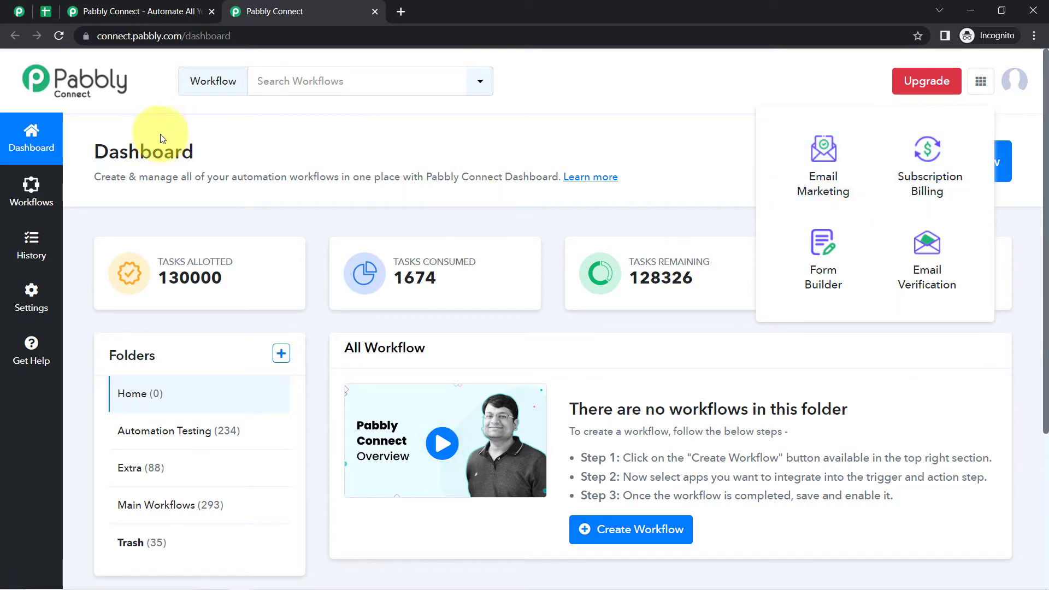
left_click(912, 158)
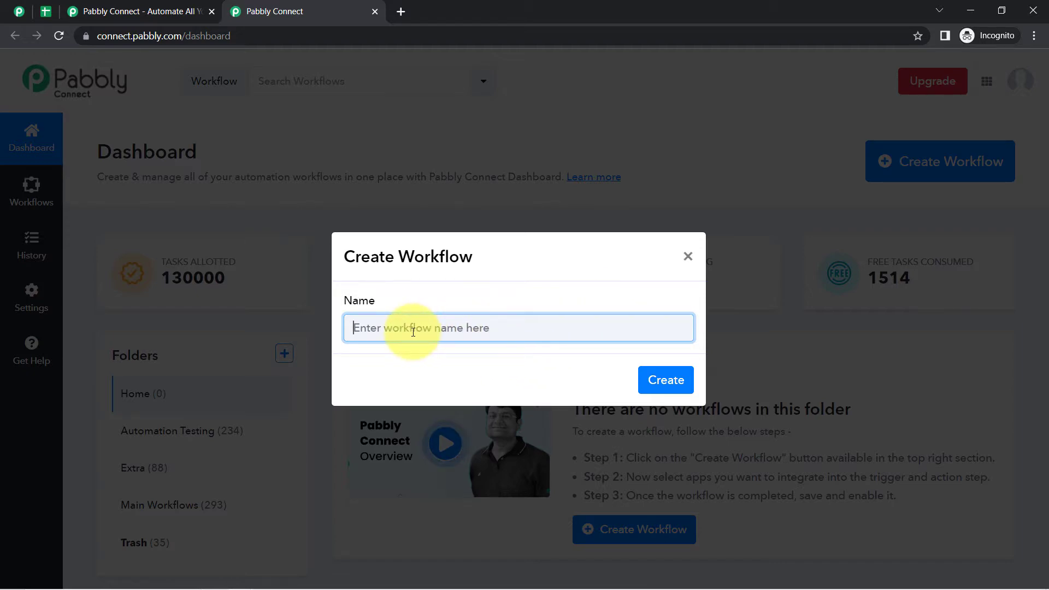
- Create the workflow 'Add Customer Details from Pabbly Subscription Billing to Google Sheets' and collapse its trigger chooser
left_click_drag(451, 331, 279, 331)
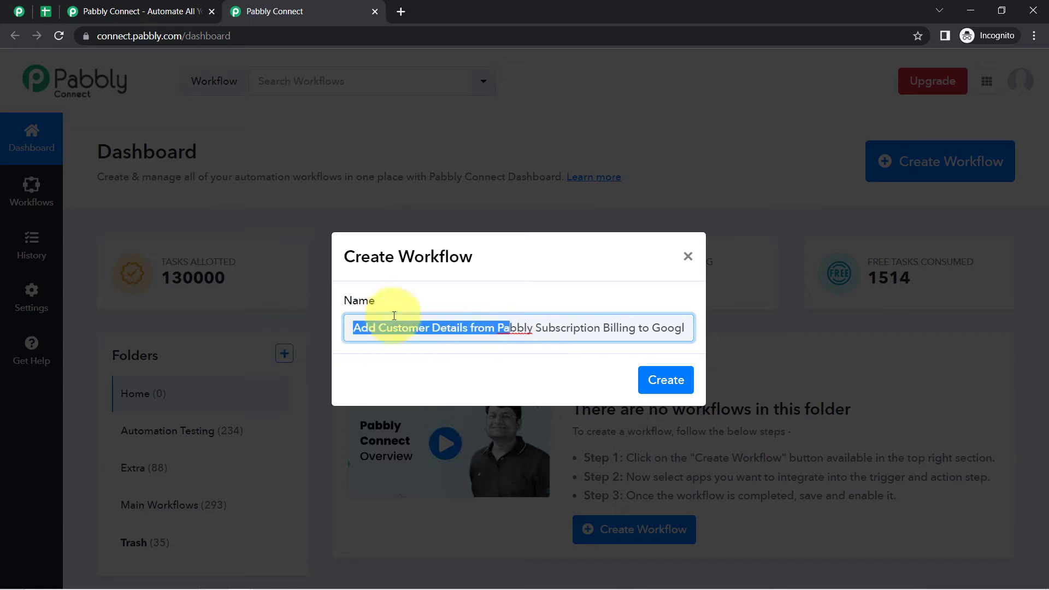
left_click(420, 323)
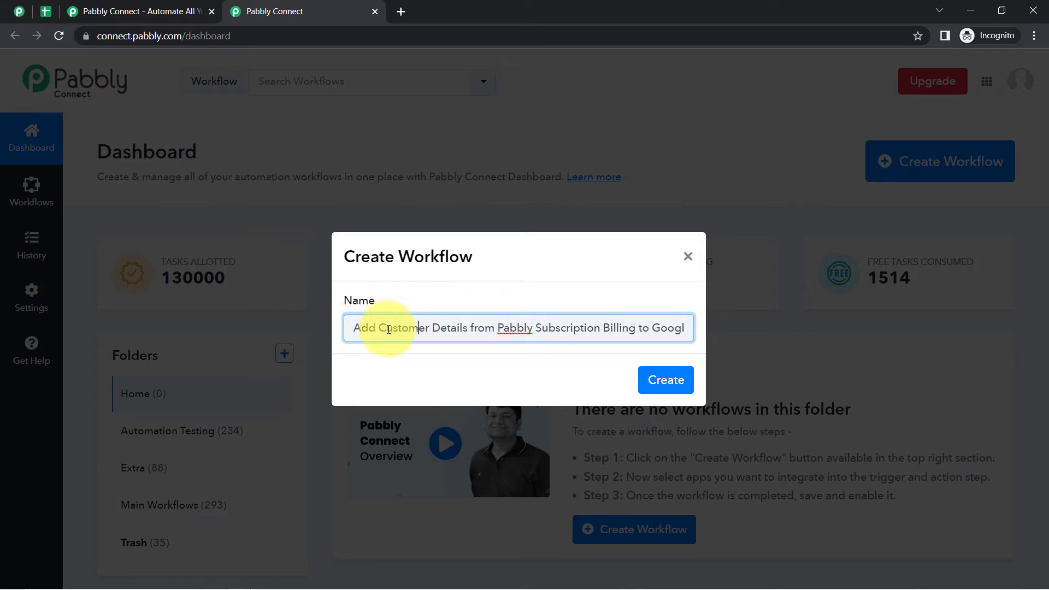
left_click_drag(409, 334, 710, 332)
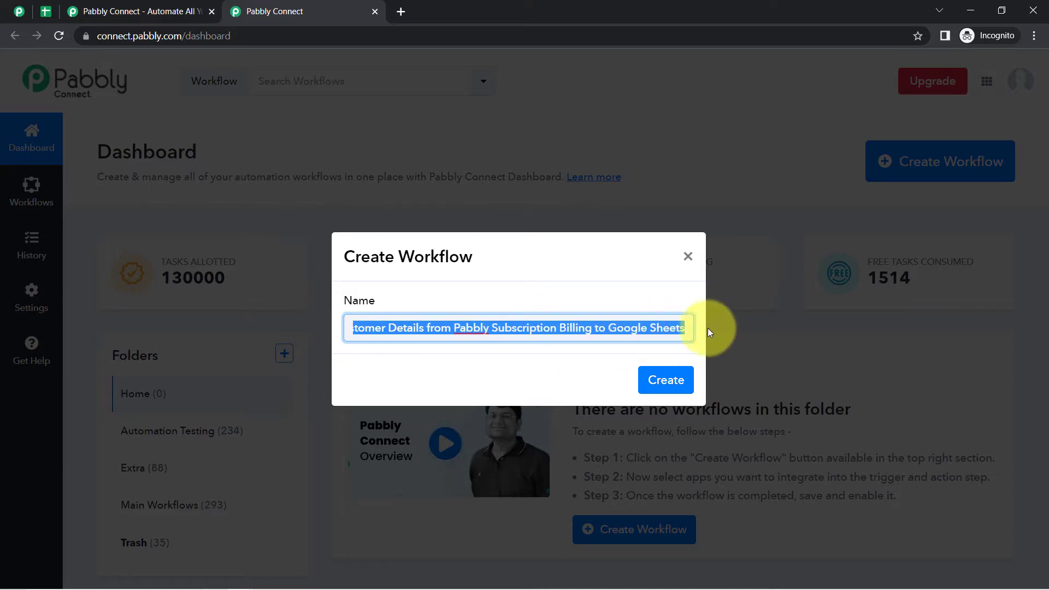
left_click(659, 324)
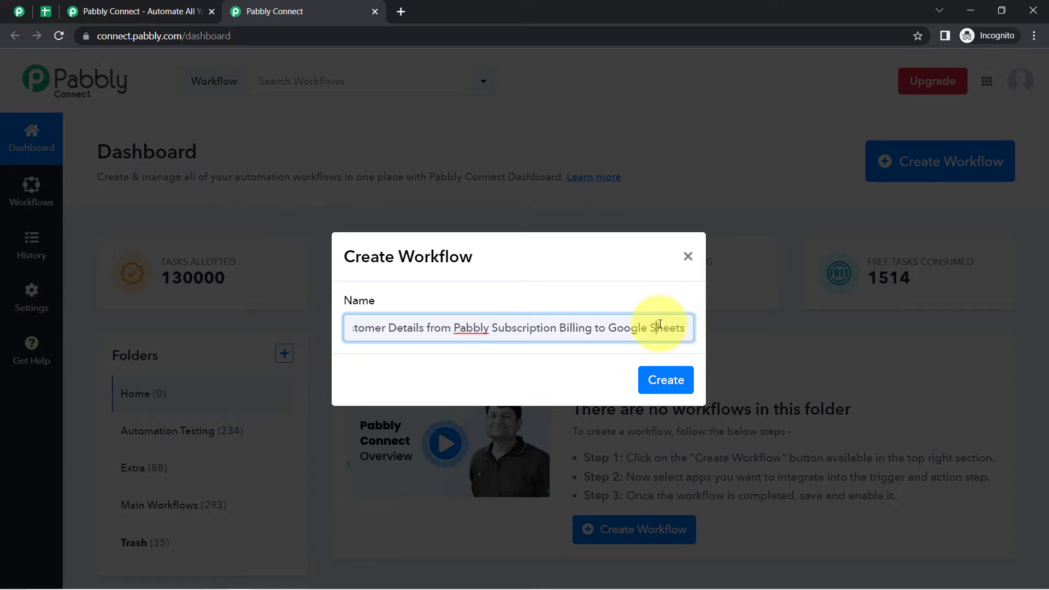
left_click(663, 380)
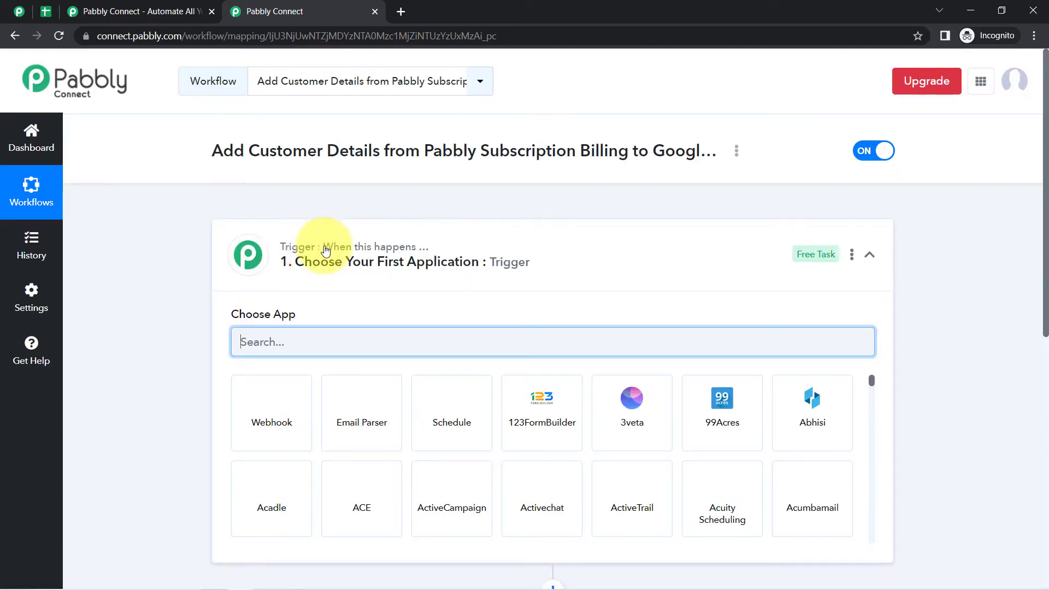
left_click(272, 256)
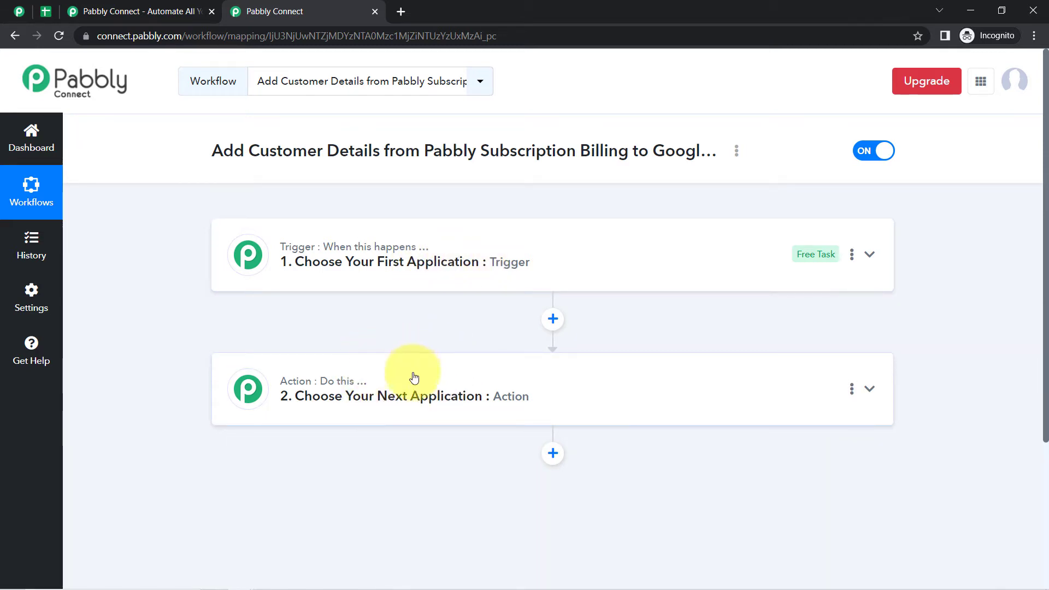
- Search for and choose Pabbly Subscription Billing as the trigger app
left_click_drag(231, 143, 628, 153)
left_click(371, 268)
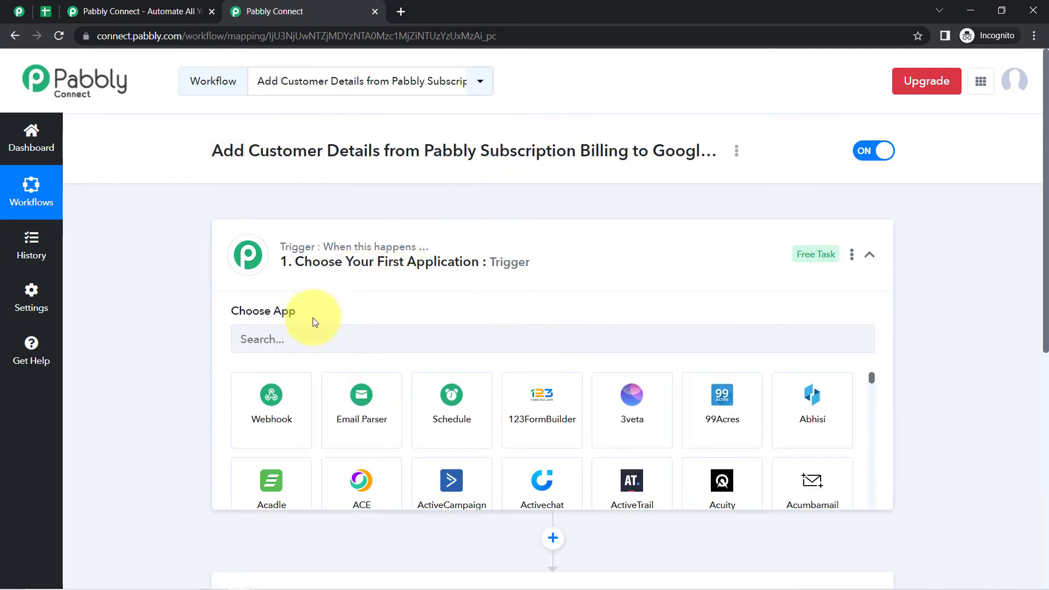
left_click(294, 337)
type("p")
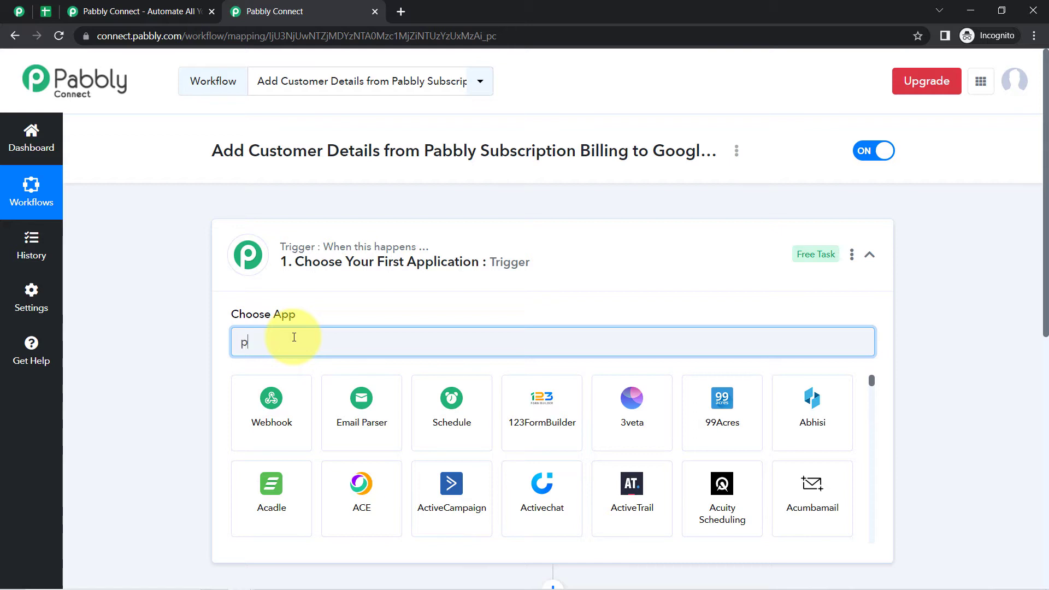
type("abbb")
key("BackSpace")
key("BackSpace")
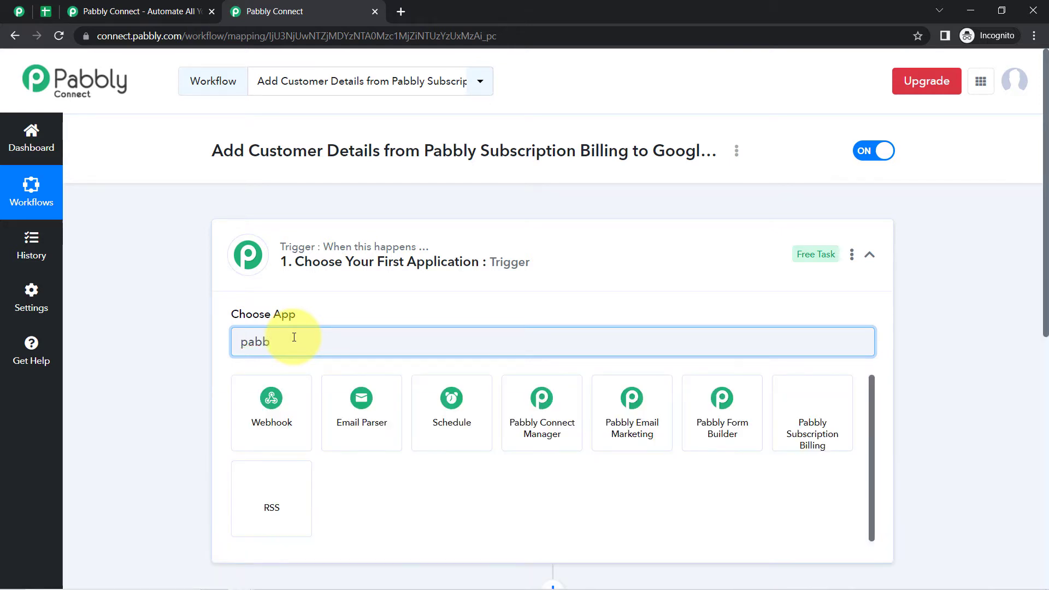
type("blu")
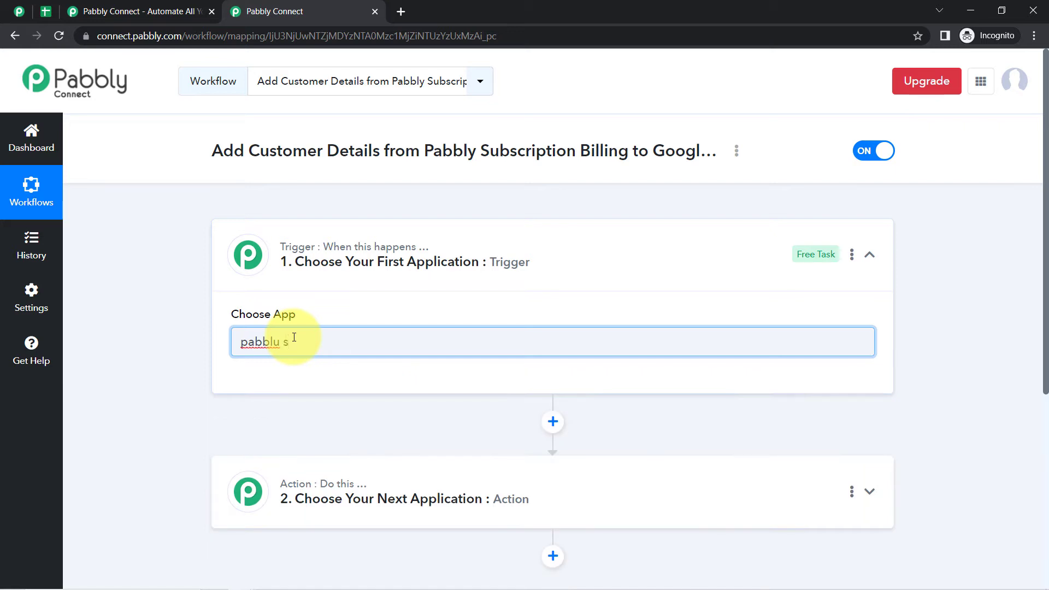
key("BackSpace")
type("y s")
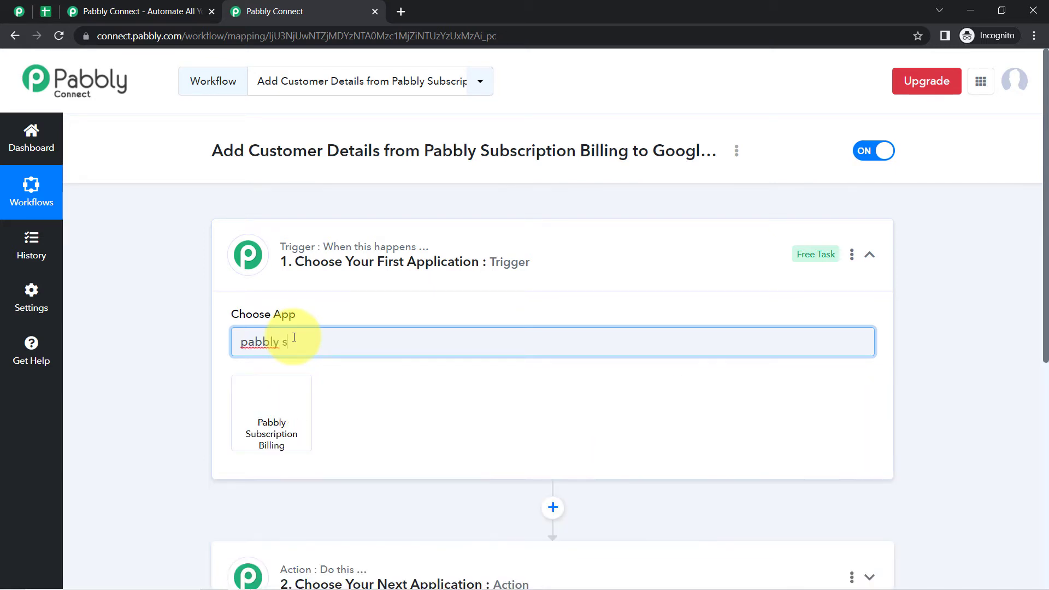
left_click(279, 408)
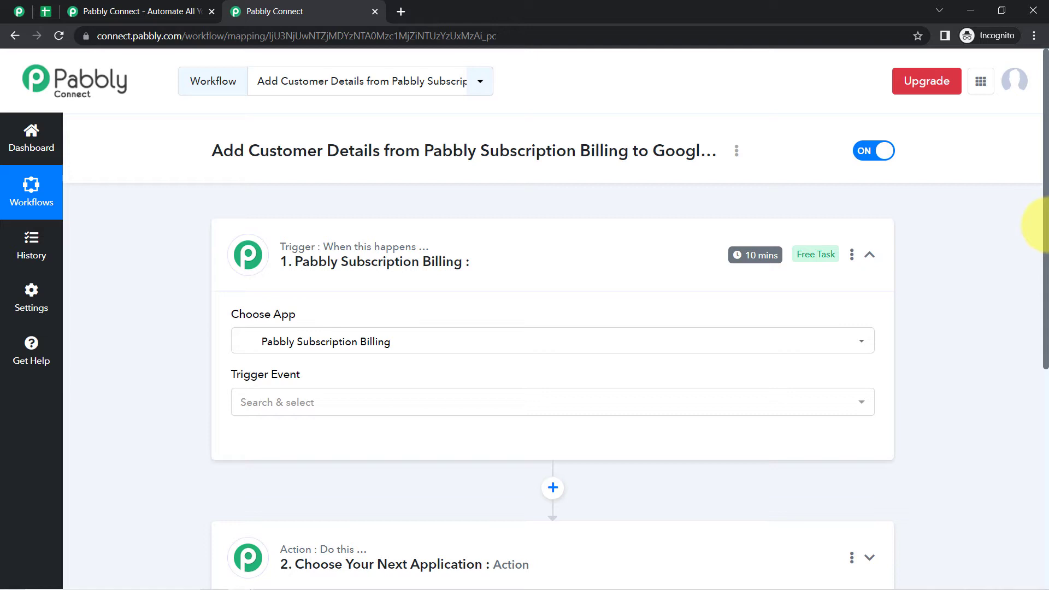
- Search 'sheets' and choose Google Sheets as the action app
left_click_drag(1044, 223, 1040, 363)
left_click(328, 303)
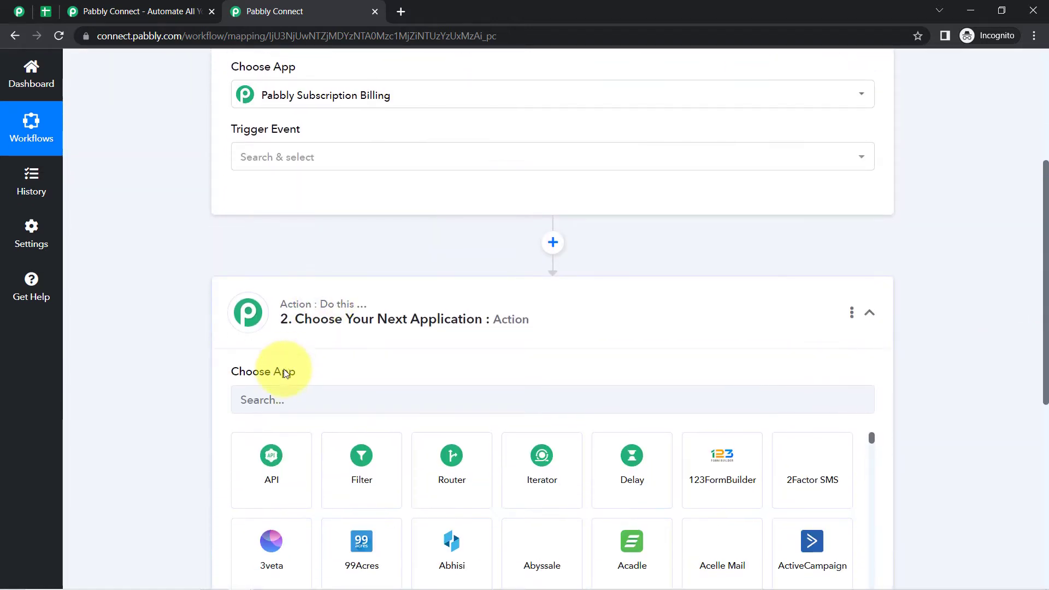
type("sheets")
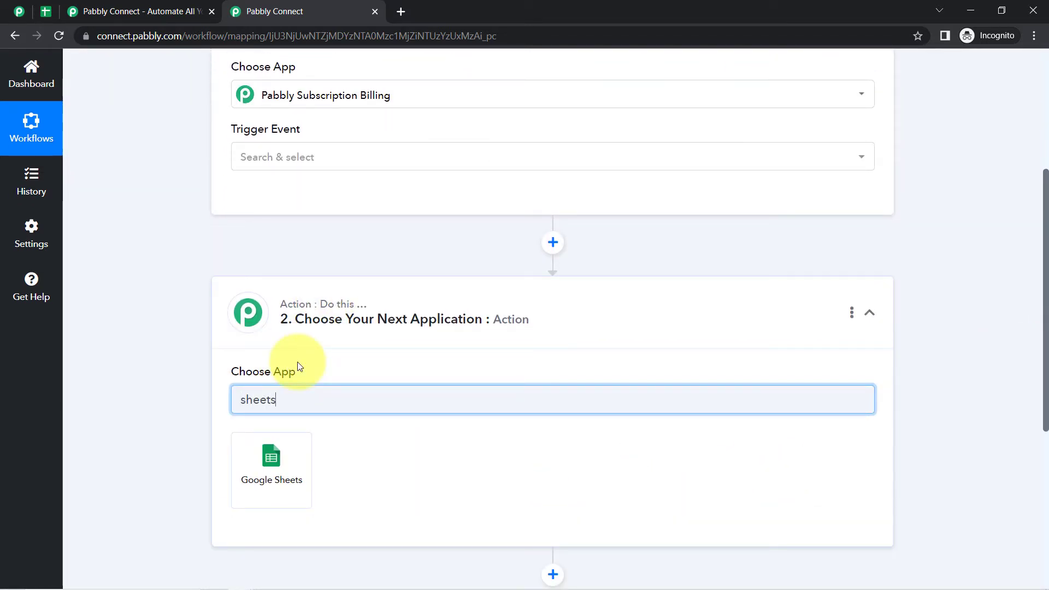
left_click(287, 466)
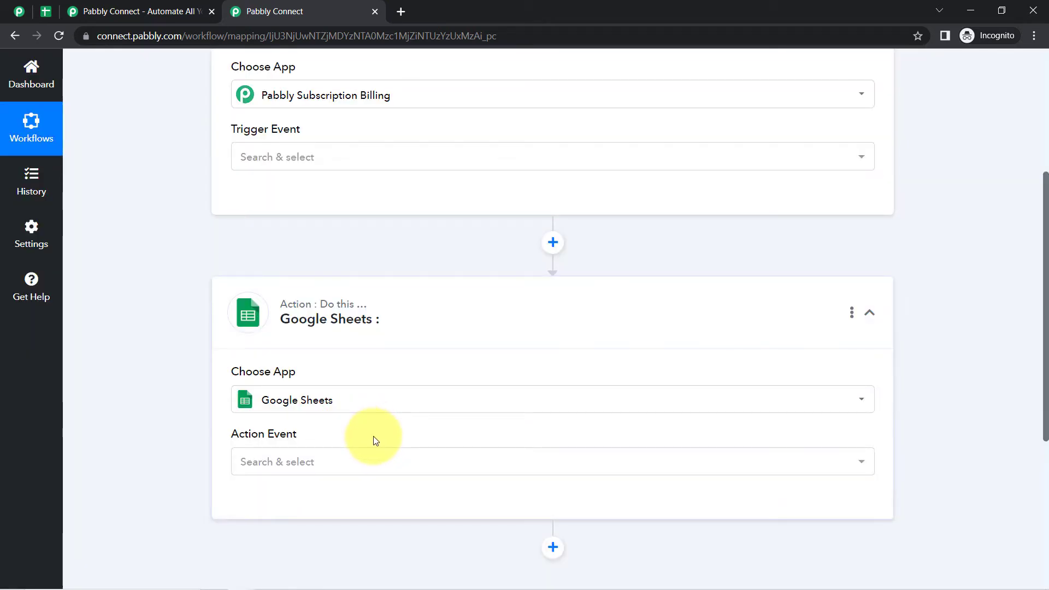
- Collapse both steps, then expand the trigger settings to show its event list
scroll(391, 300, "up", 4)
left_click(358, 218)
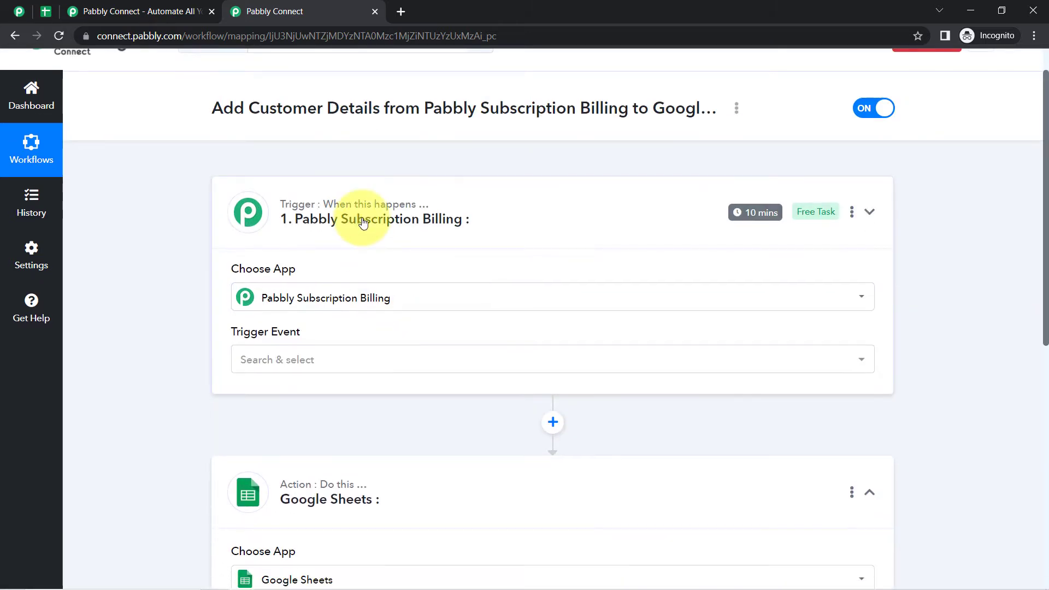
left_click(284, 331)
scroll(55, 143, "up", 1)
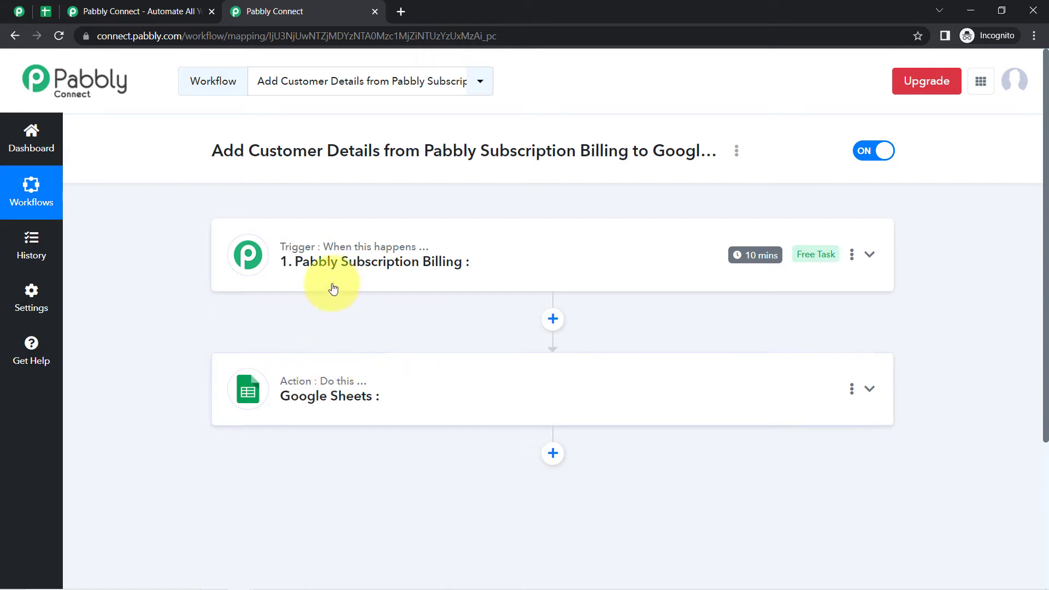
left_click(348, 264)
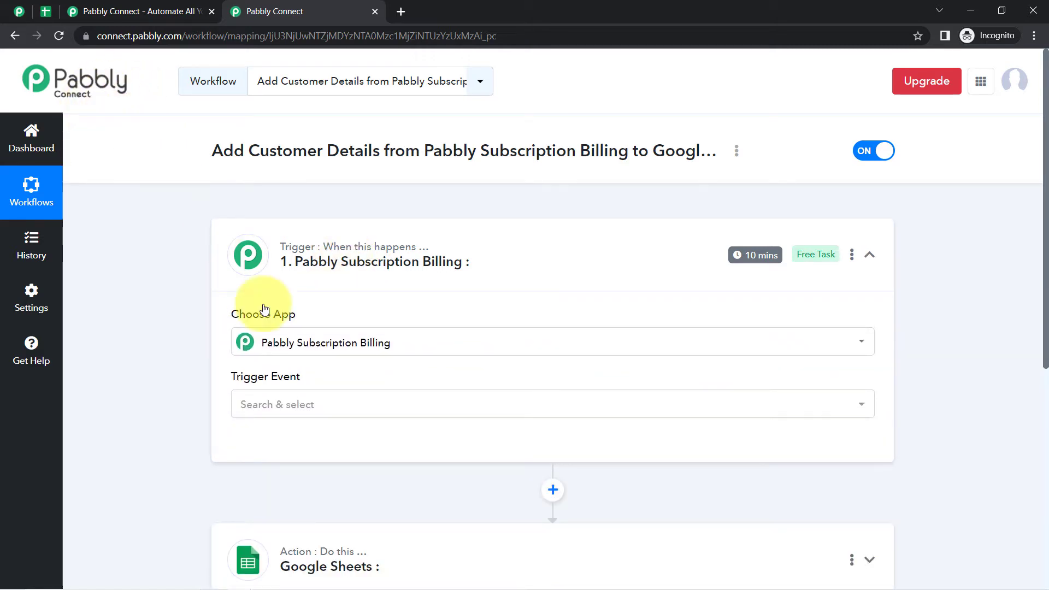
left_click(264, 404)
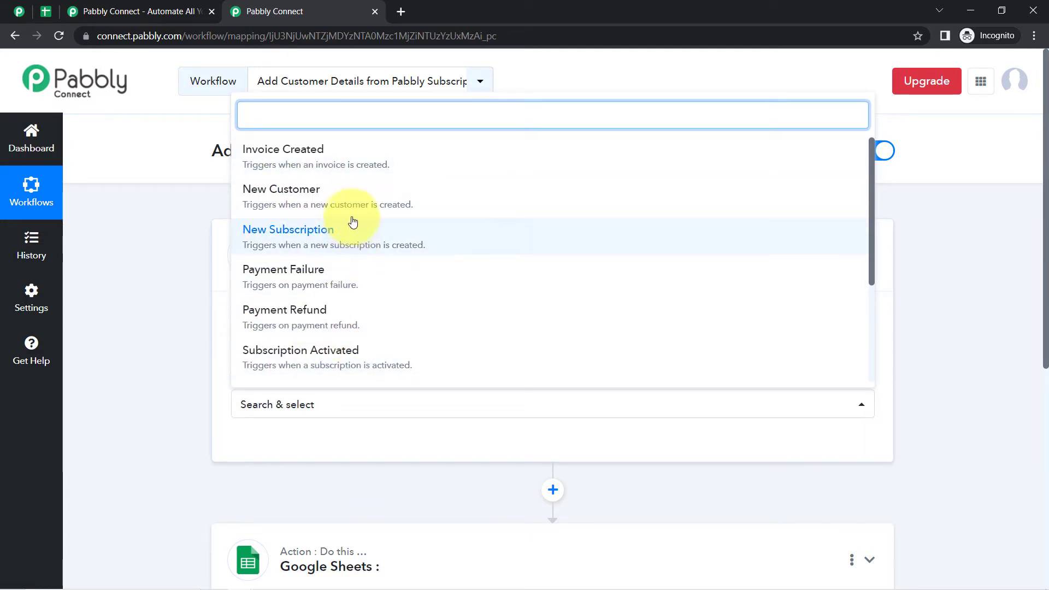
left_click(282, 206)
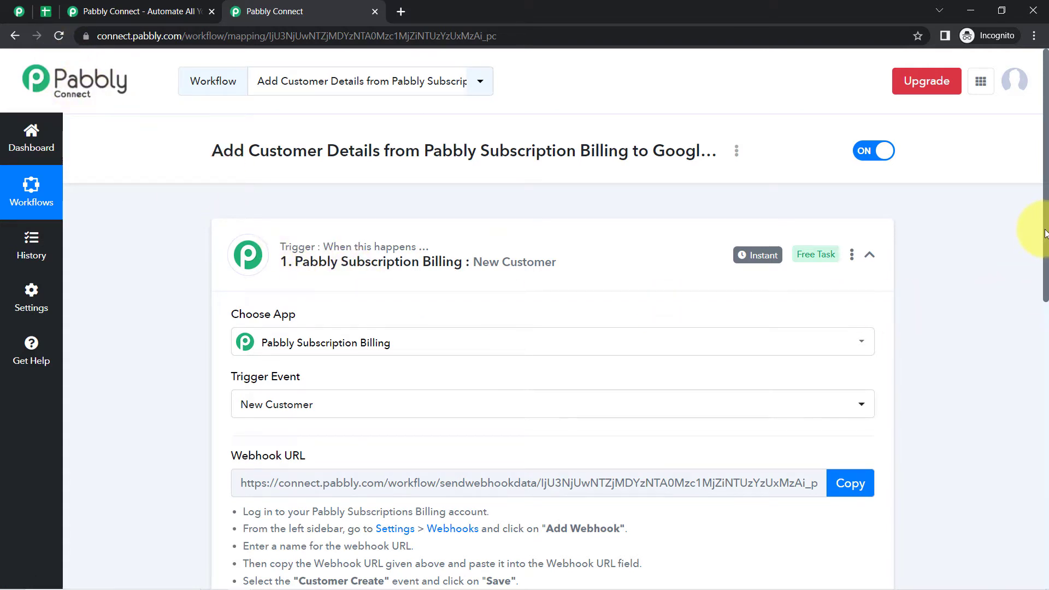
scroll(1044, 232, "down", 4)
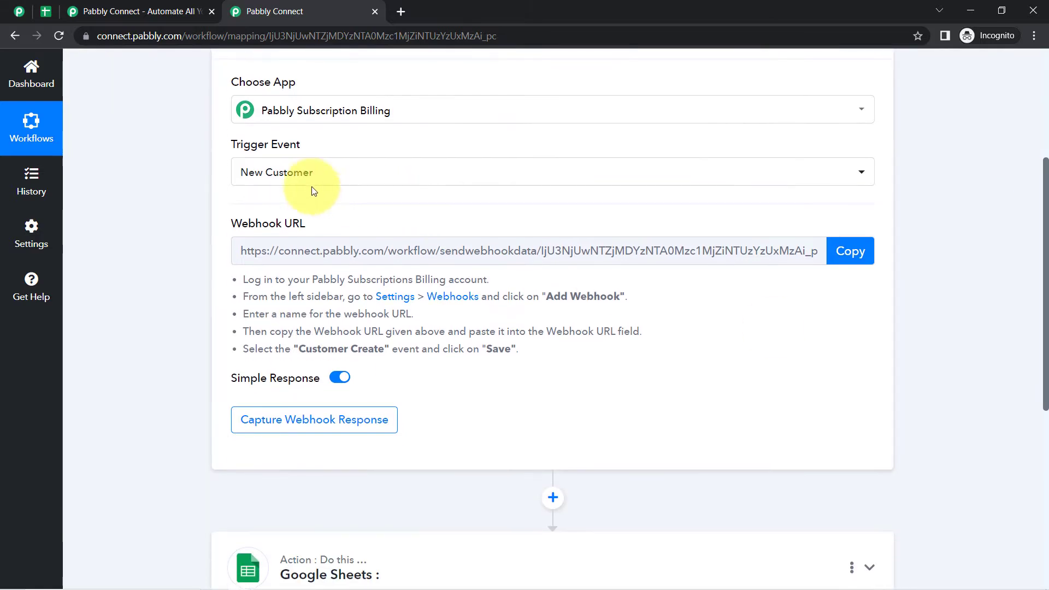
triple_click(270, 223)
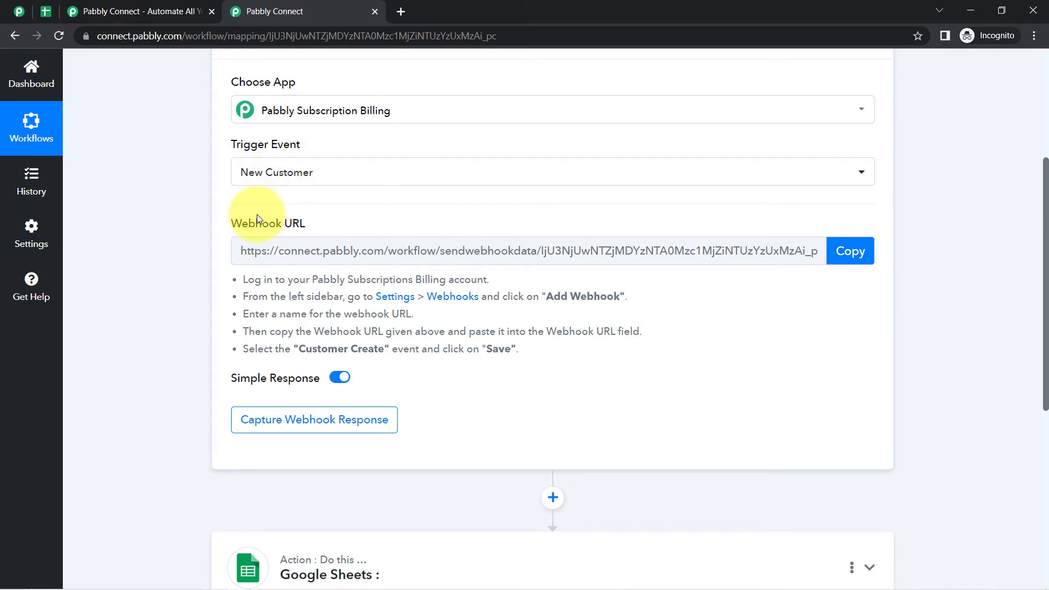
left_click_drag(228, 225, 320, 218)
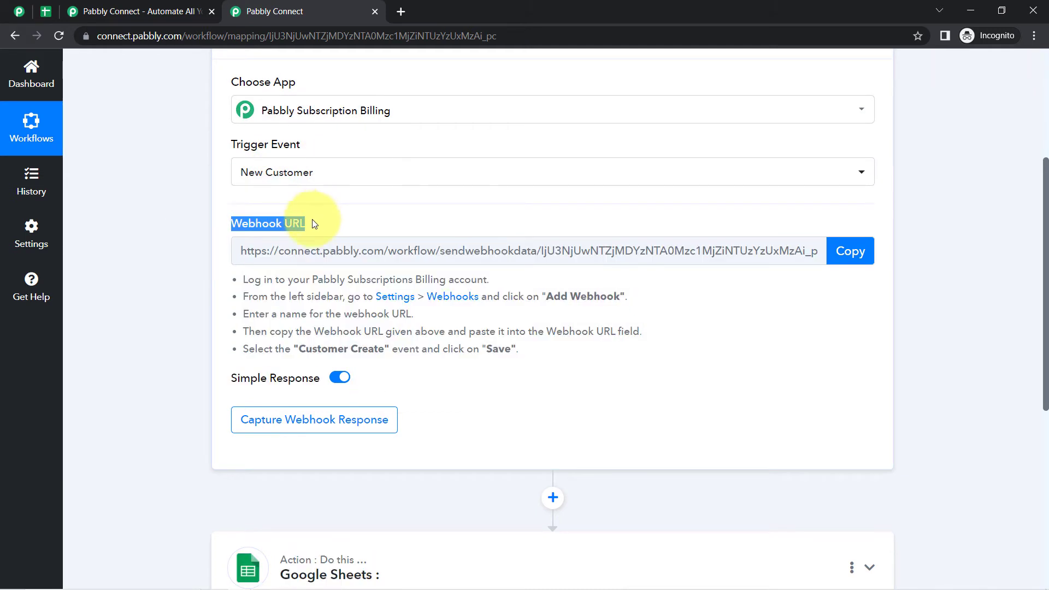
left_click_drag(247, 280, 518, 364)
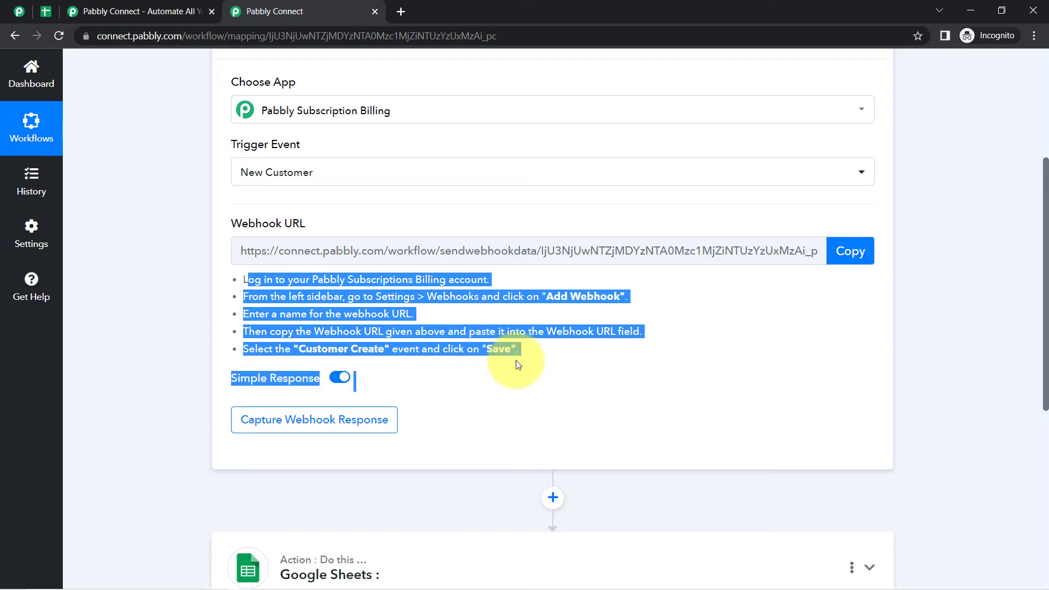
left_click(492, 359)
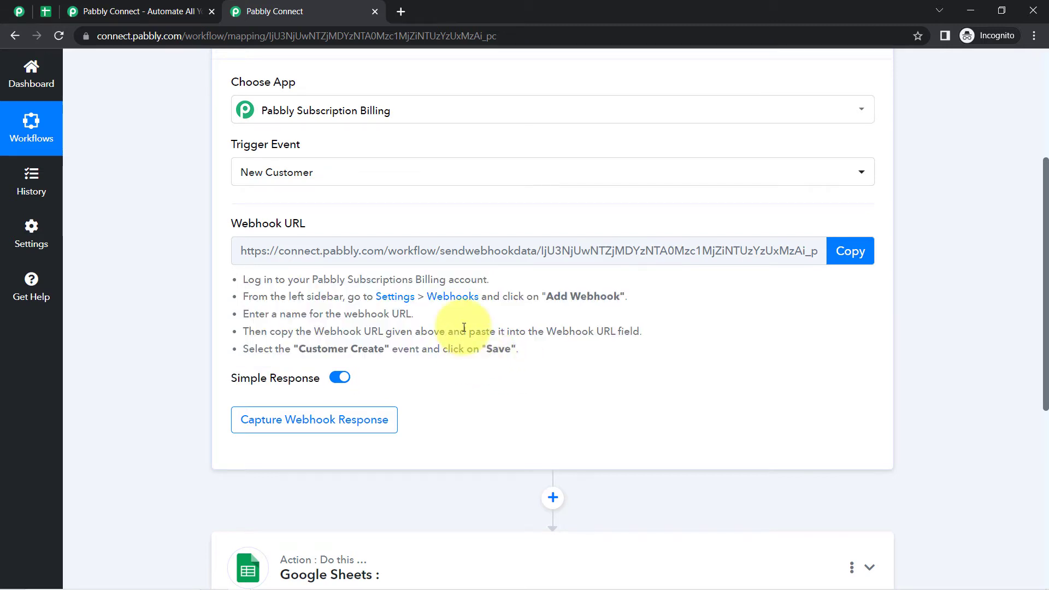
- Copy the trigger's webhook URL and go to Webhooks settings in Pabbly Subscription Billing
left_click(840, 255)
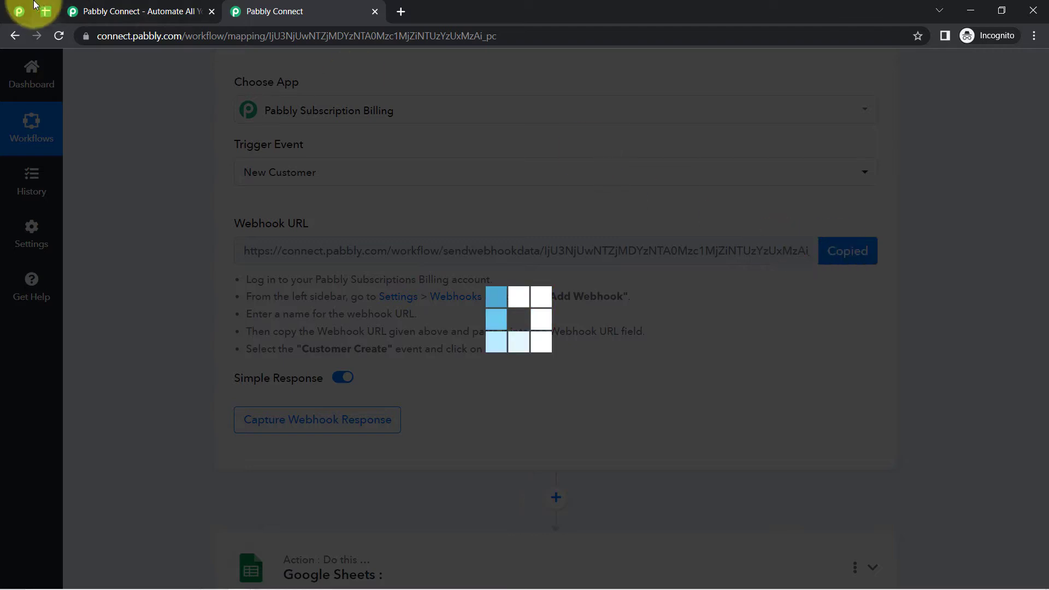
left_click(17, 11)
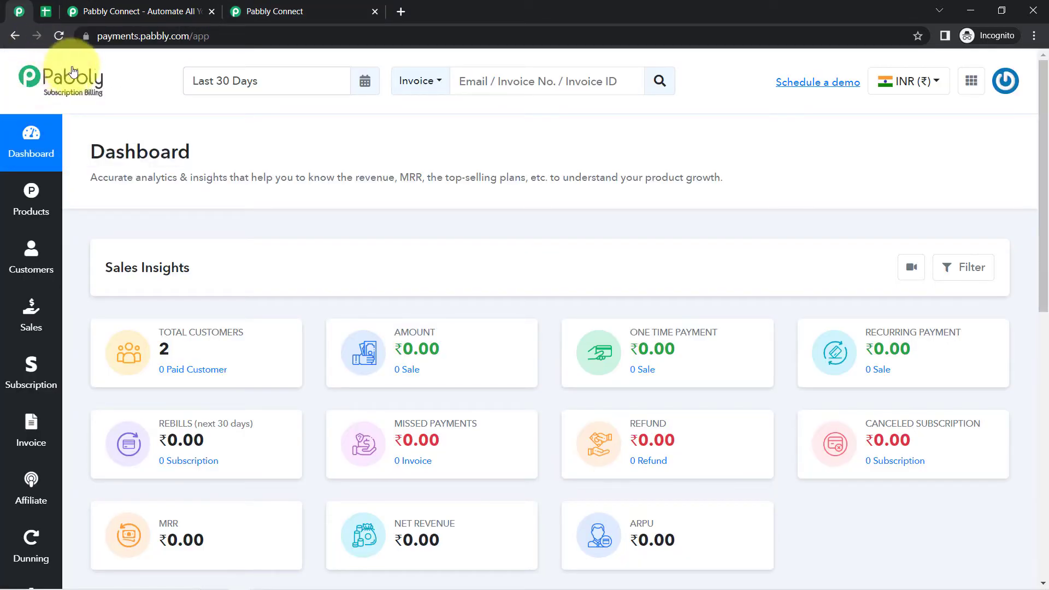
scroll(30, 328, "down", 9)
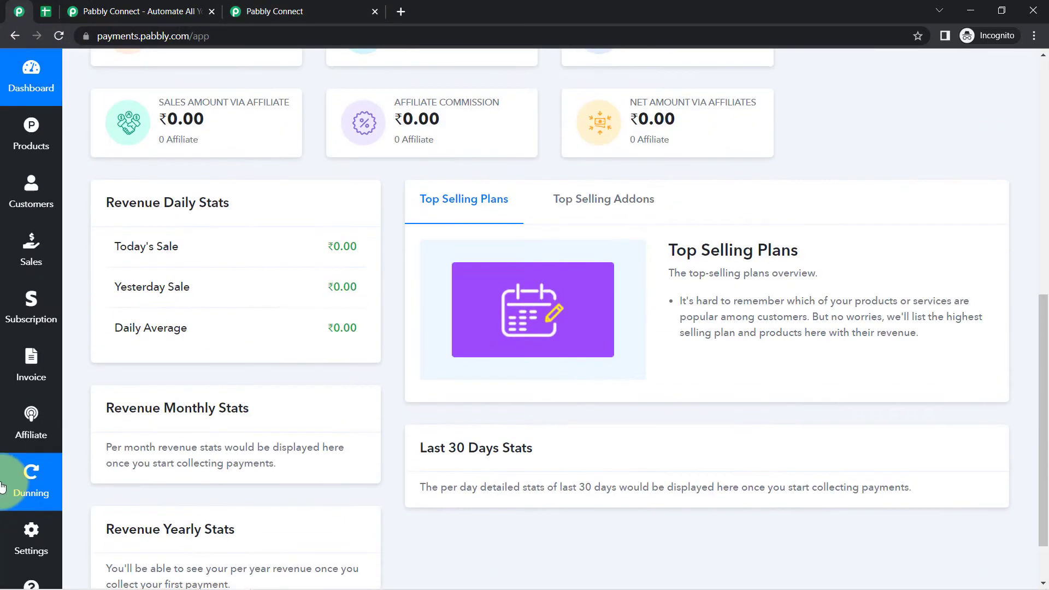
left_click(20, 546)
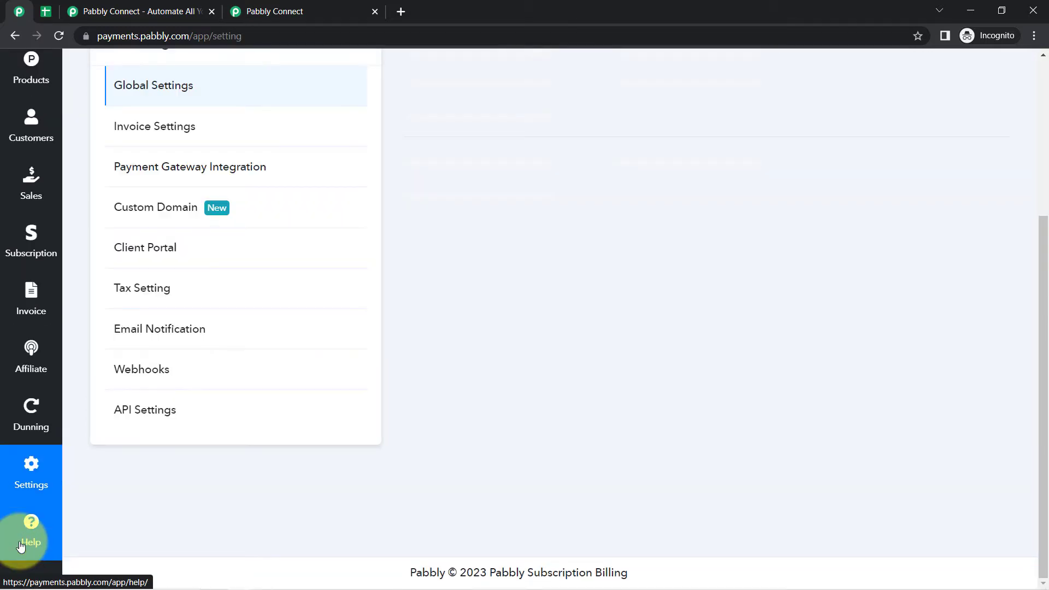
scroll(166, 263, "up", 8)
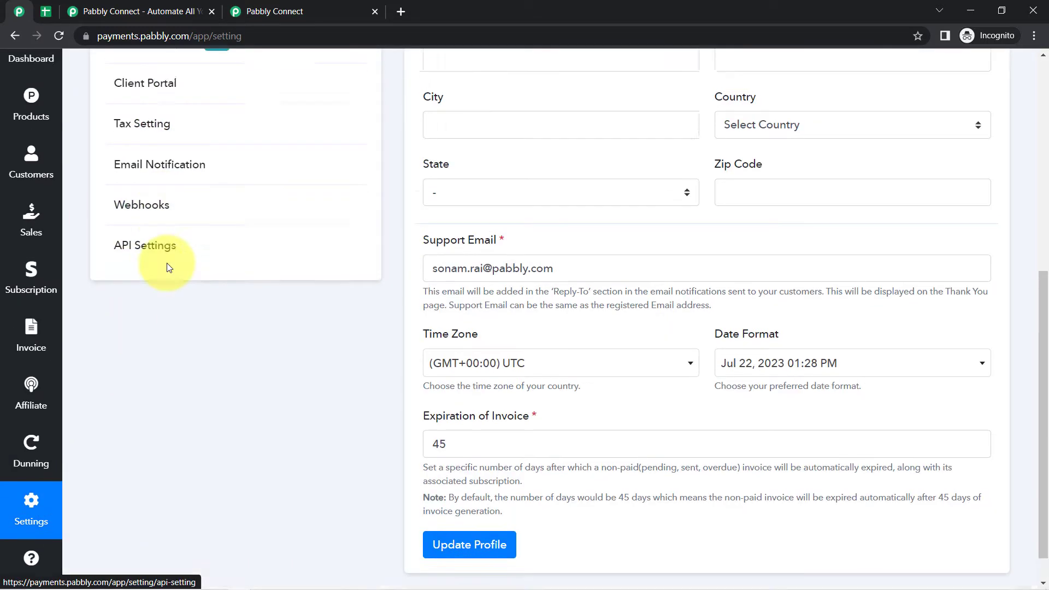
scroll(183, 360, "down", 8)
left_click(154, 182)
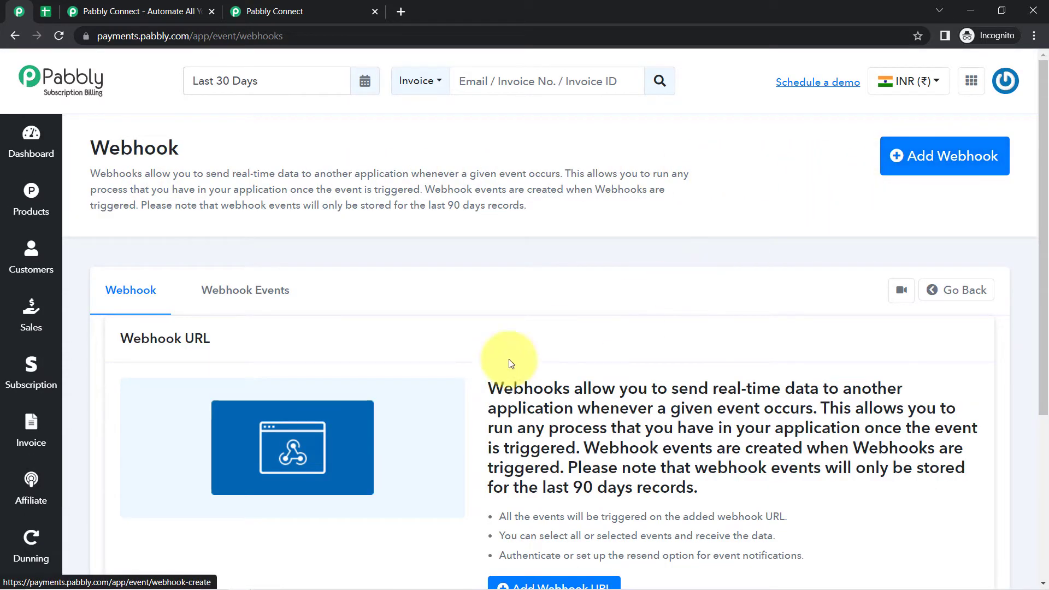
- Open the Add Webhook form and focus its name field
scroll(382, 470, "down", 1)
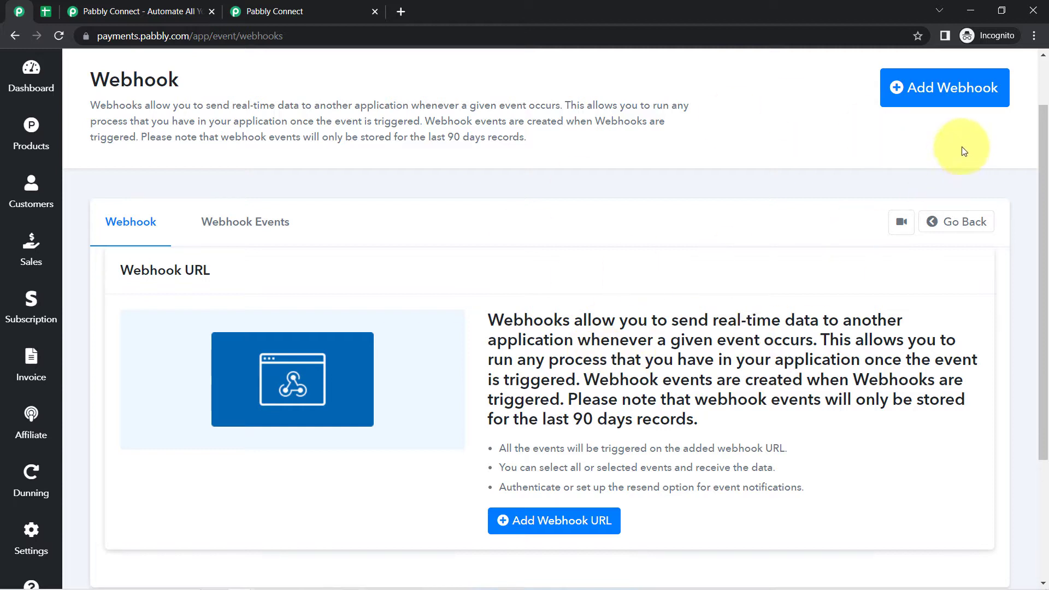
left_click(953, 97)
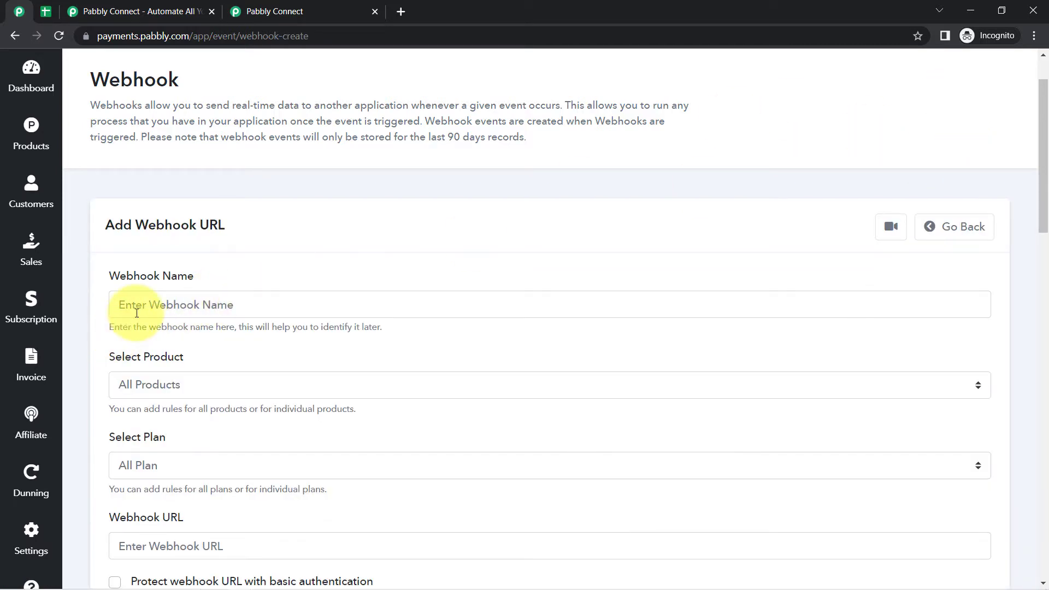
left_click(136, 313)
- Enter the webhook name 'Connection with Pabbly Connect'
left_click_drag(128, 288, 156, 286)
left_click(144, 299)
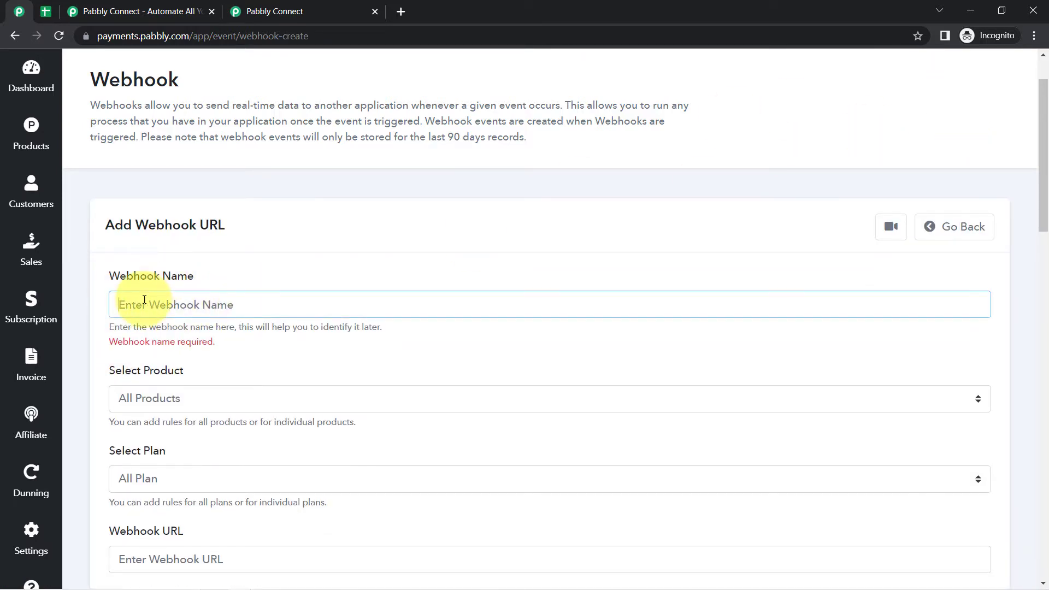
type("Connection with Pabbly Connect")
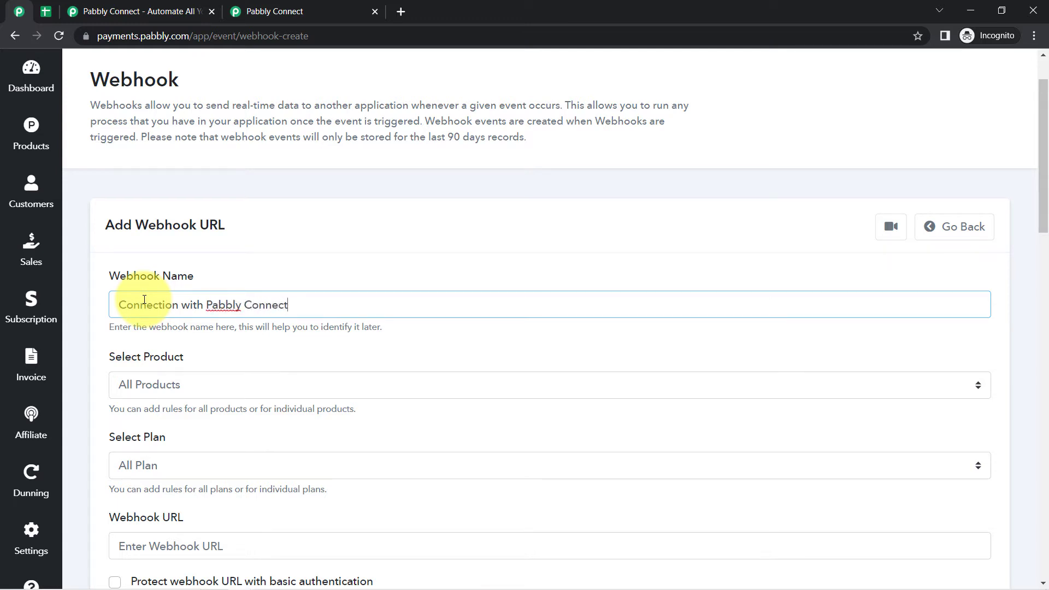
scroll(144, 301, "down", 1)
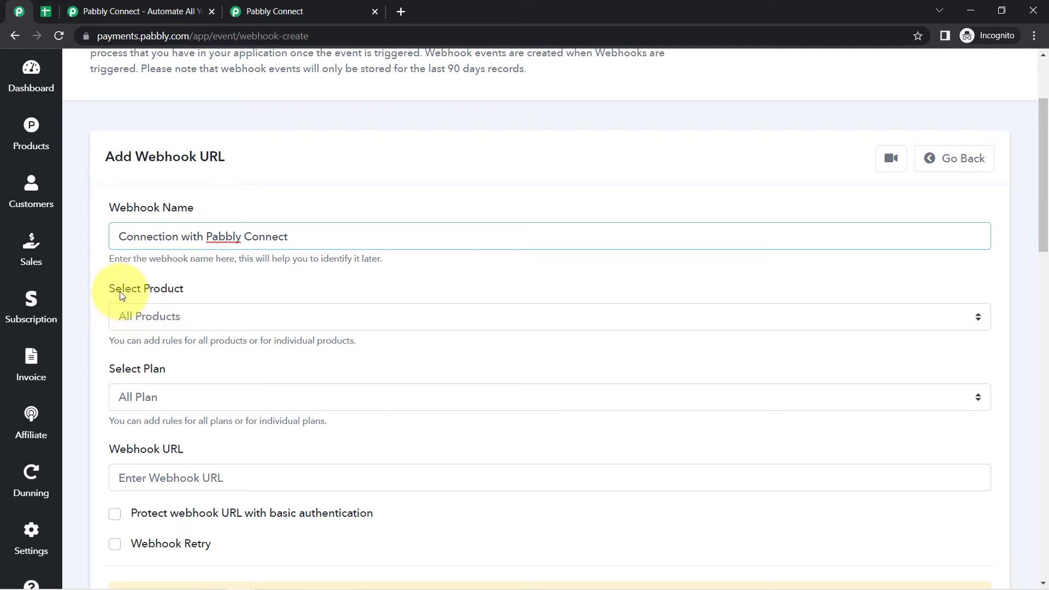
left_click_drag(113, 289, 184, 290)
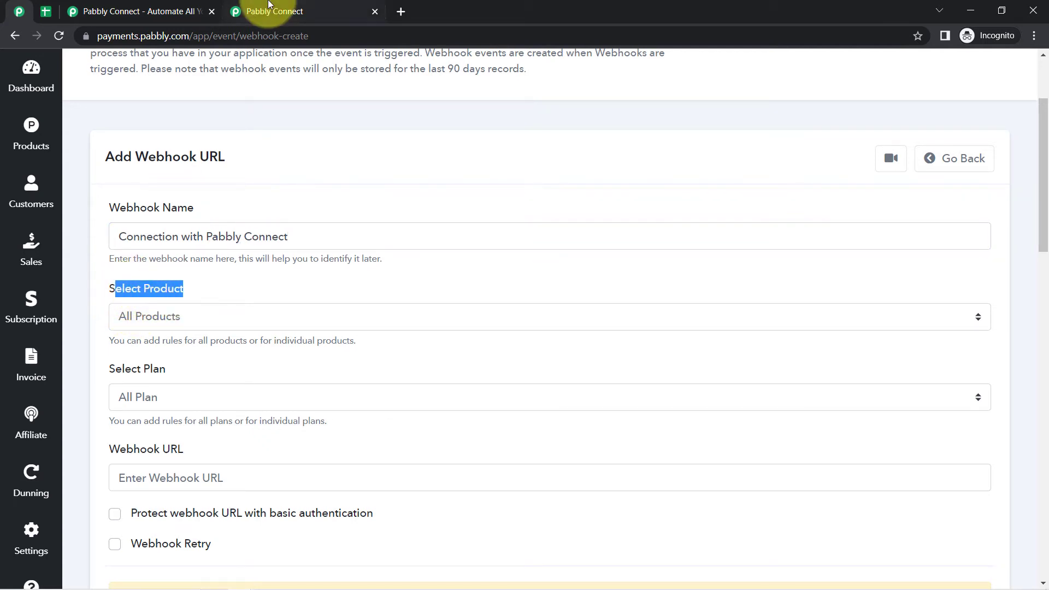
left_click(268, 5)
left_click(19, 13)
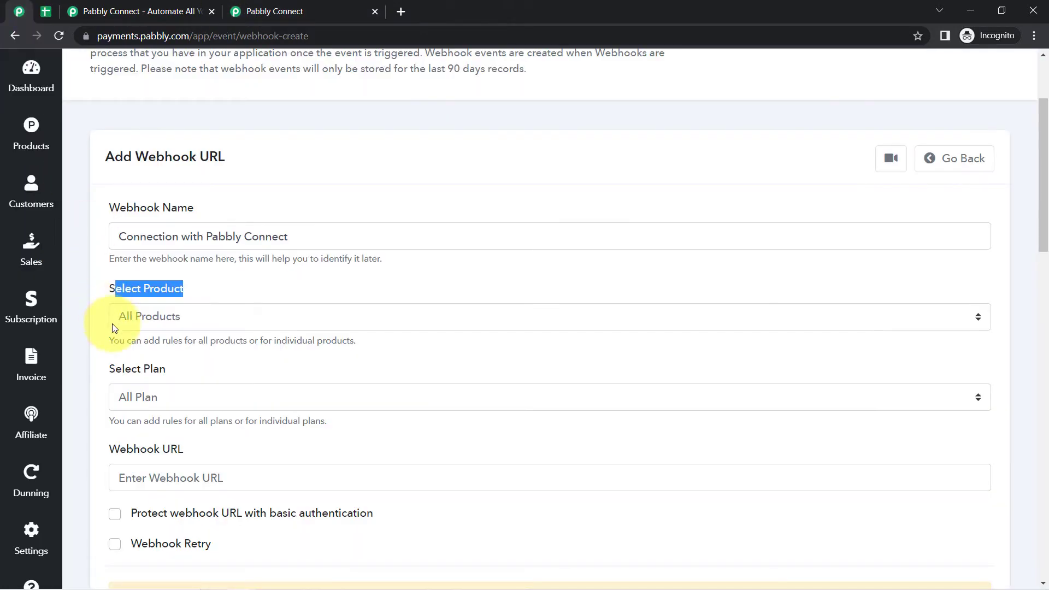
- Review the webhook's product choices alongside the All Paid Customers sheet
left_click(146, 317)
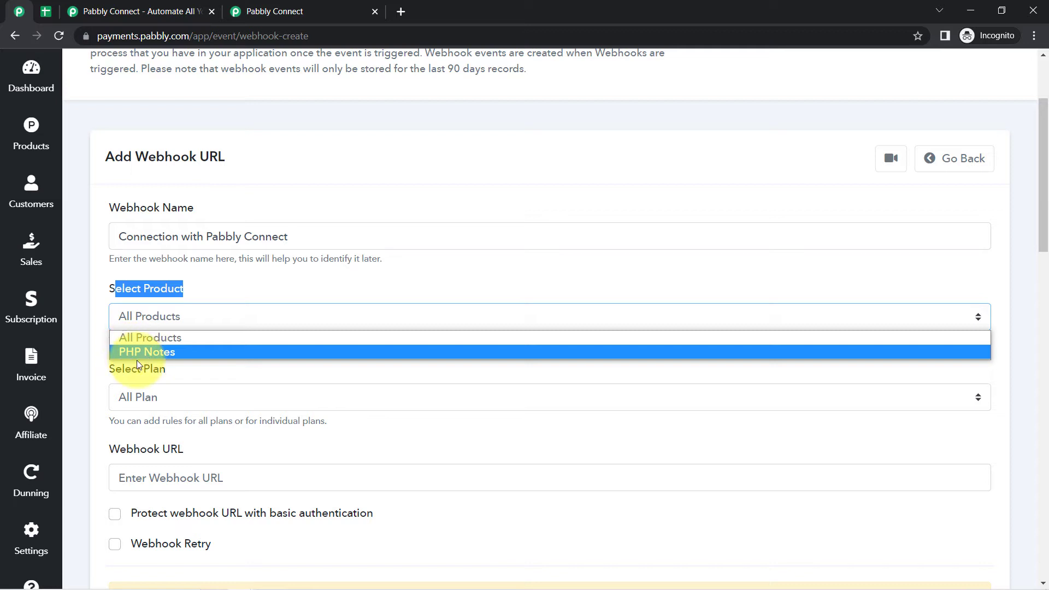
left_click(46, 11)
left_click(19, 11)
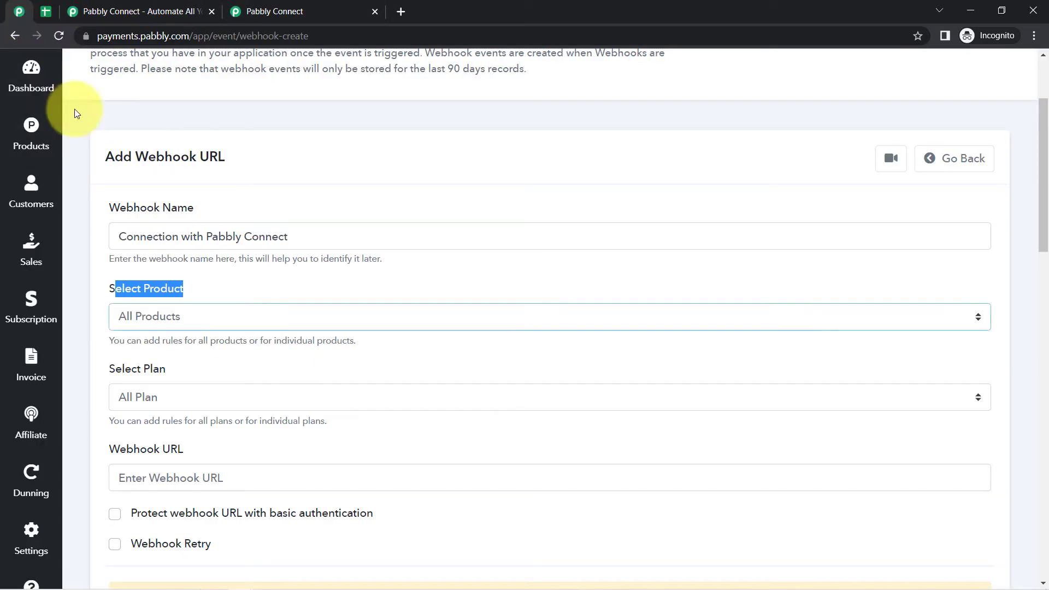
left_click(145, 283)
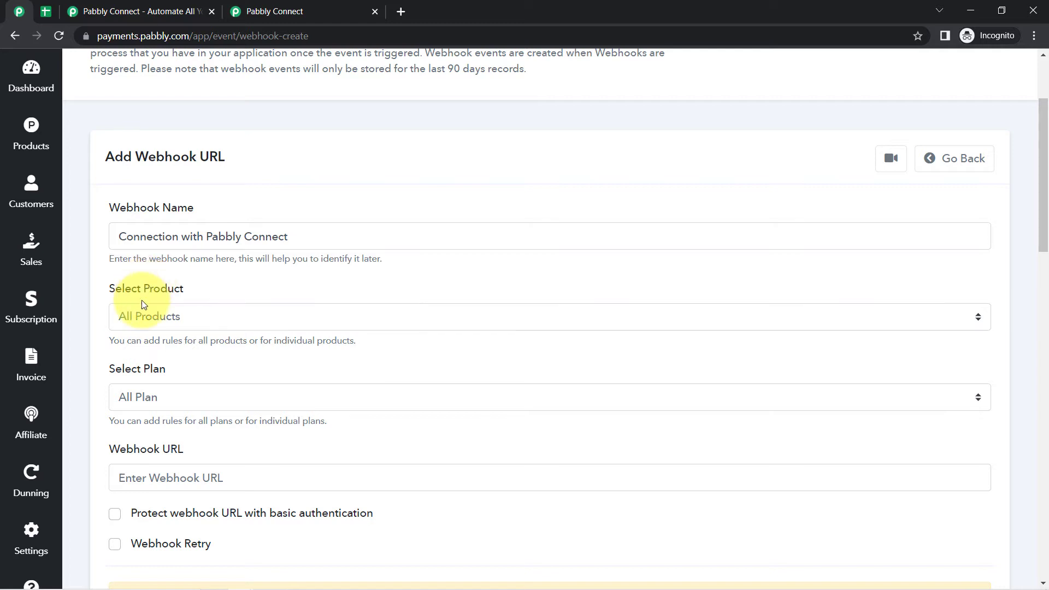
left_click(139, 315)
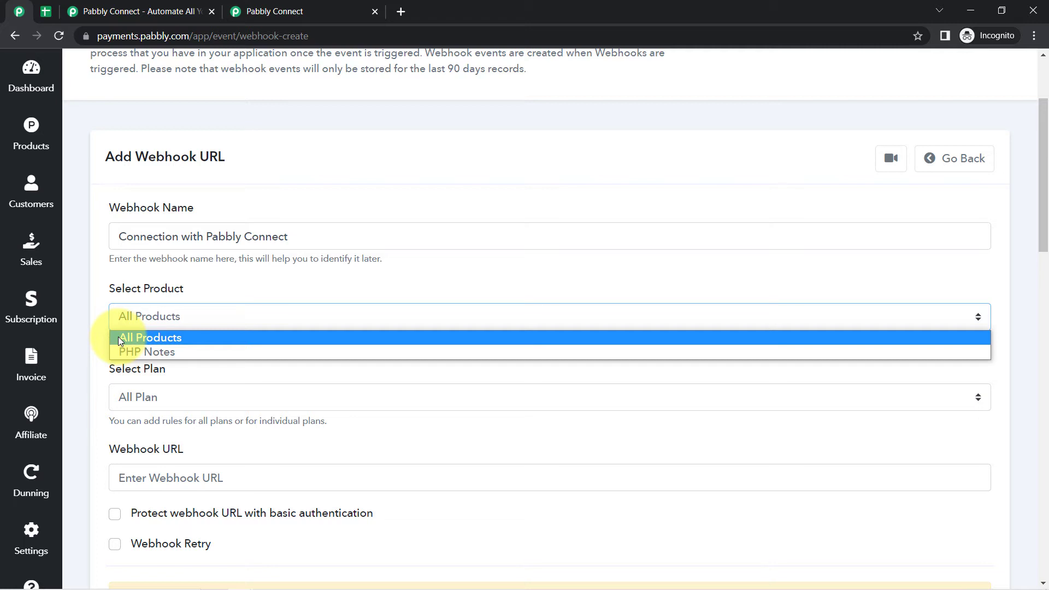
left_click(45, 11)
left_click(191, 267)
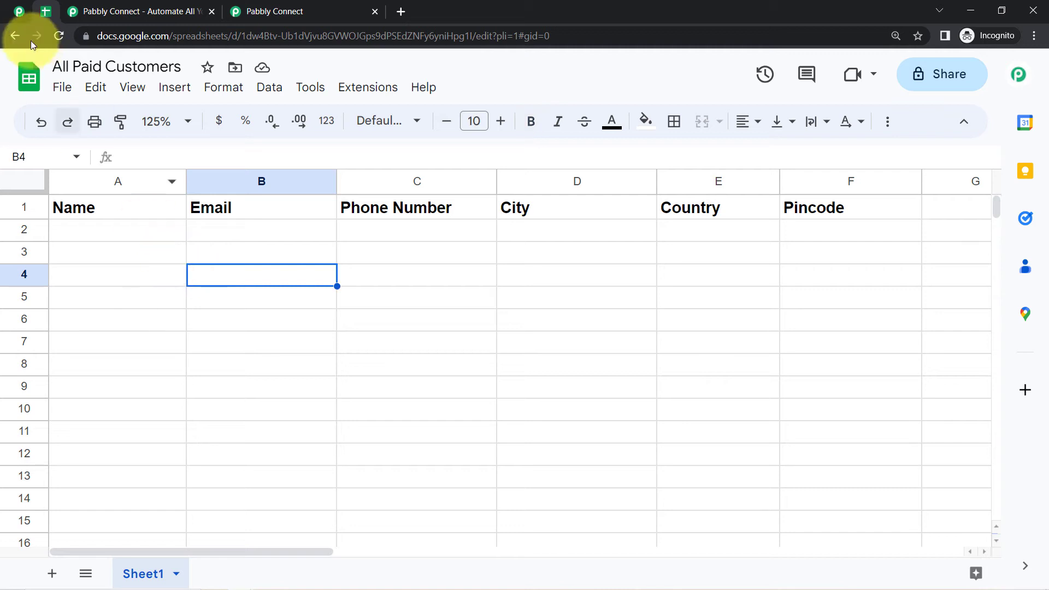
left_click(12, 19)
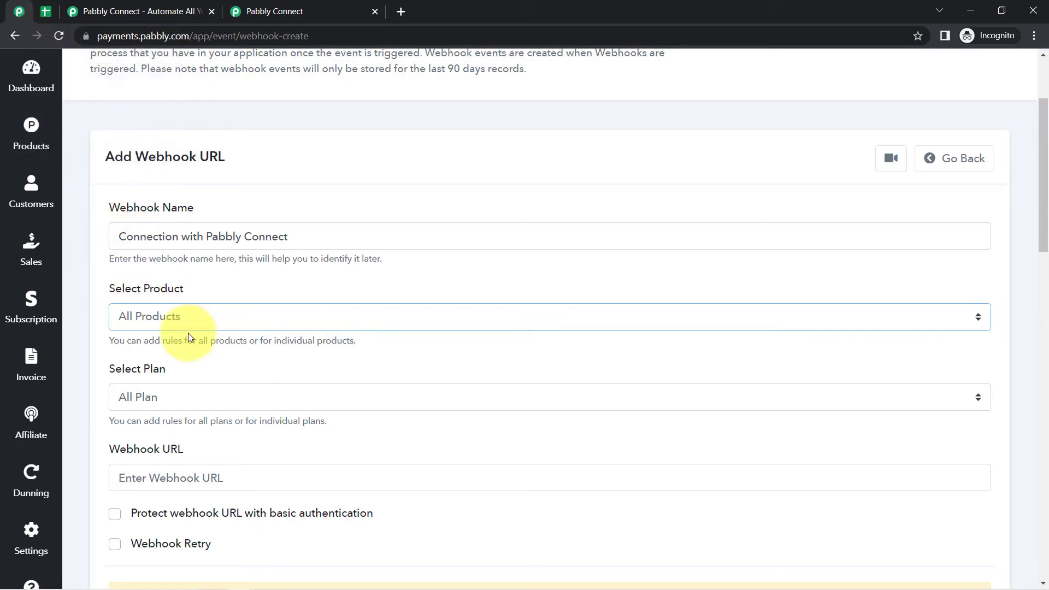
- Choose All Products and All Plan for the webhook
left_click(152, 320)
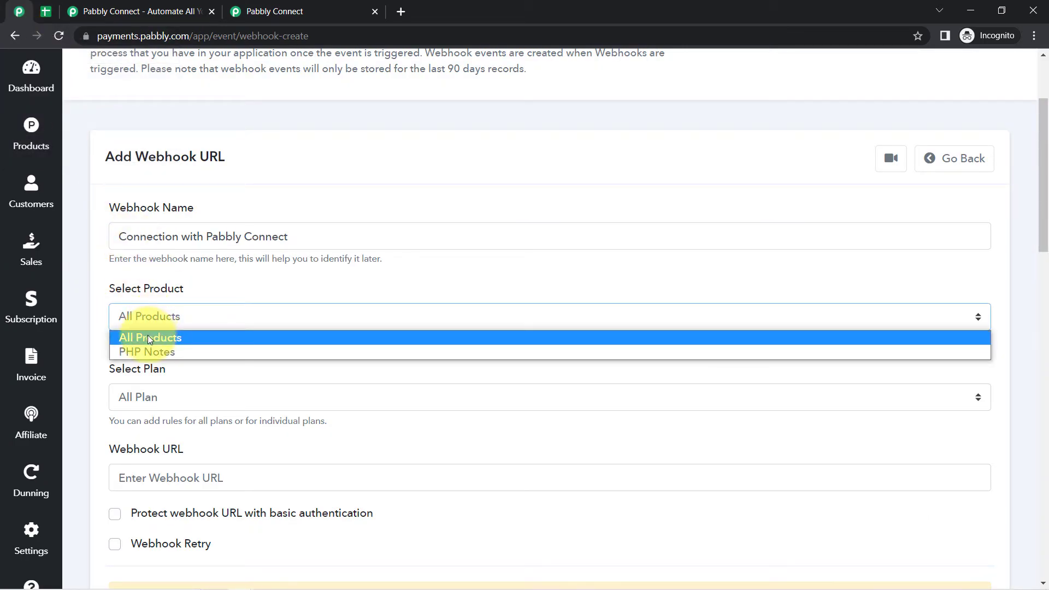
left_click(148, 337)
left_click(146, 318)
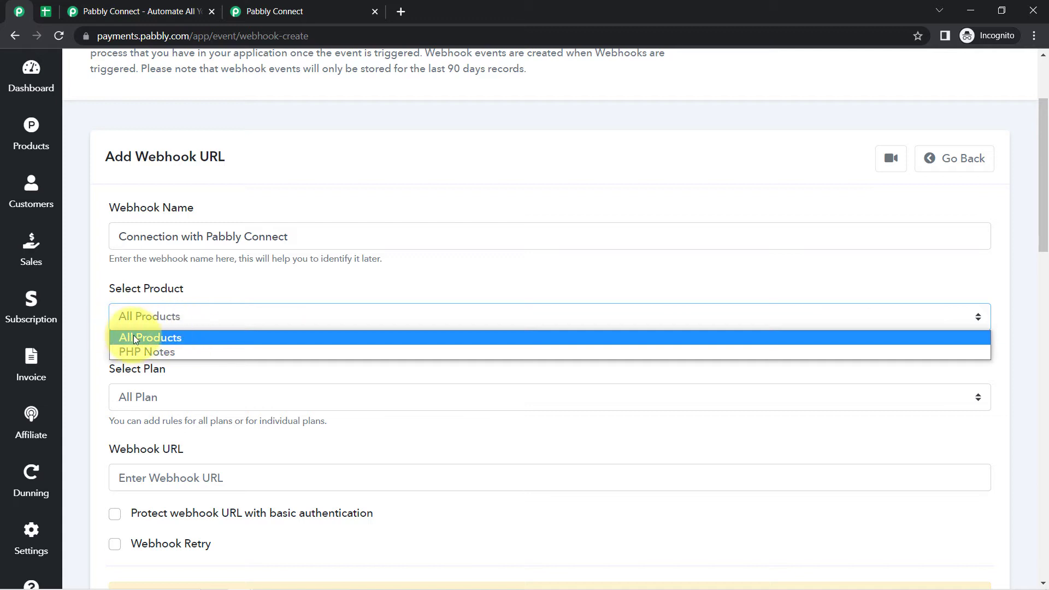
left_click(133, 338)
left_click(136, 396)
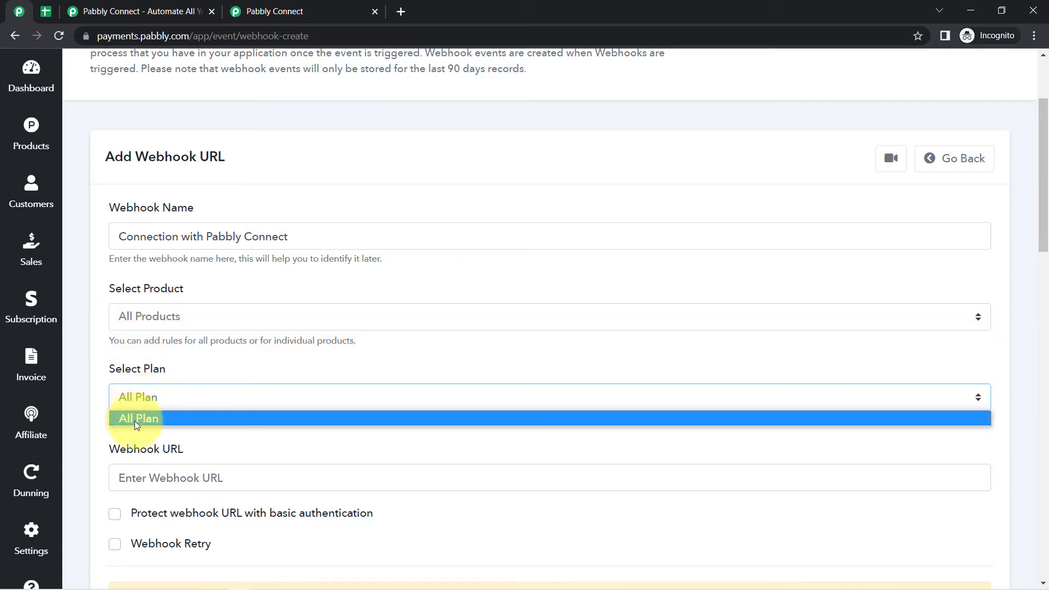
left_click(134, 418)
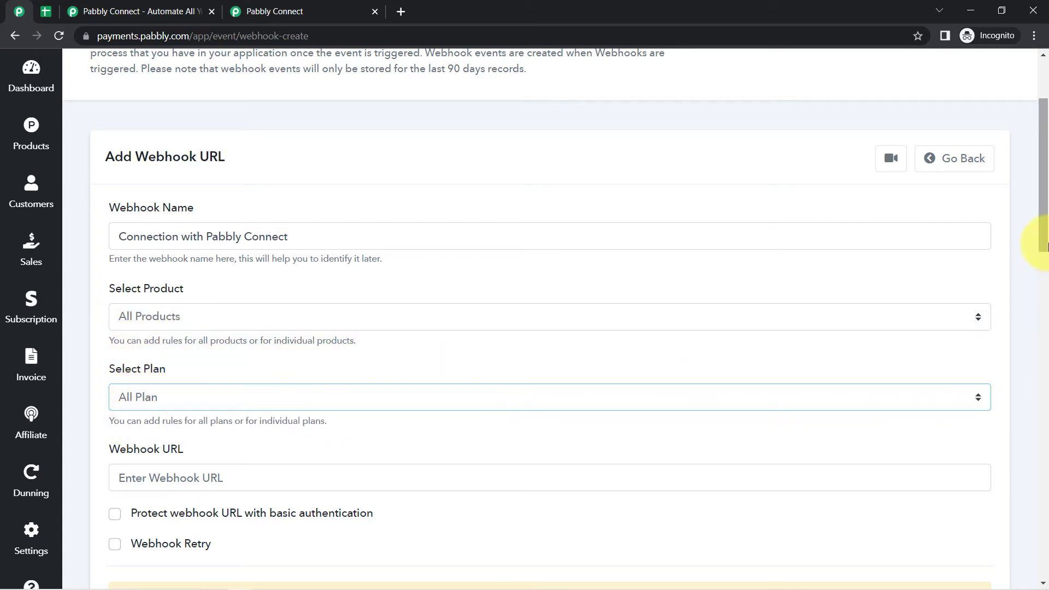
- Paste the copied Pabbly Connect webhook URL into the webhook URL field
left_click_drag(1046, 246, 985, 312)
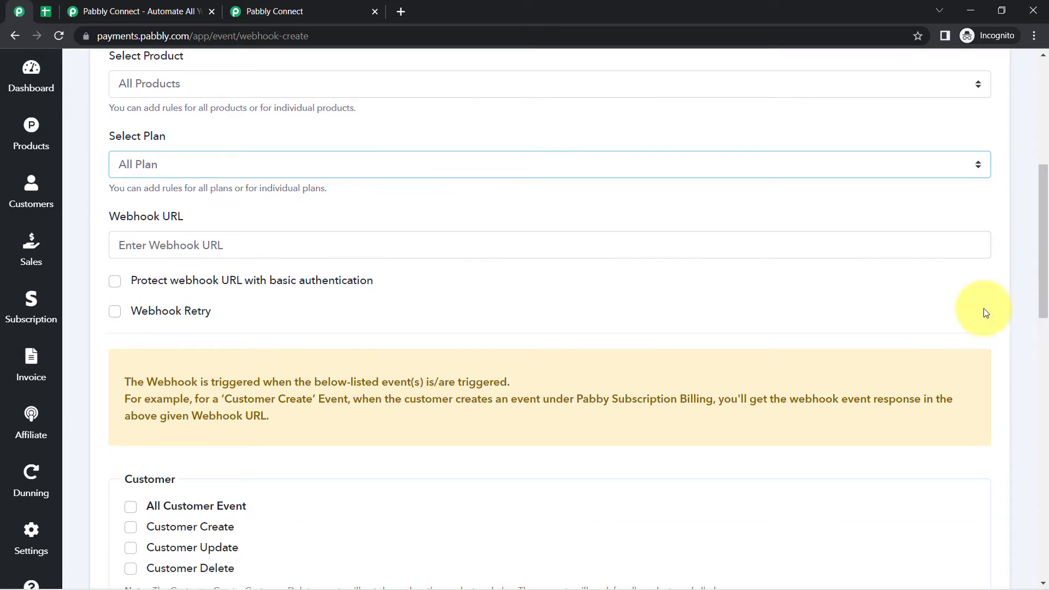
left_click_drag(119, 217, 203, 188)
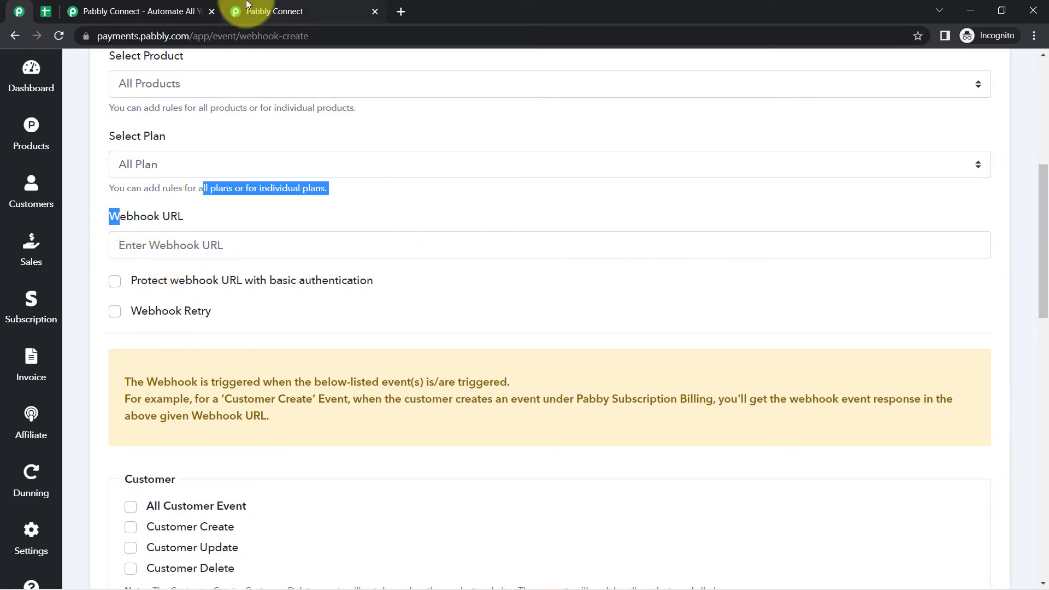
left_click(247, 5)
left_click(20, 11)
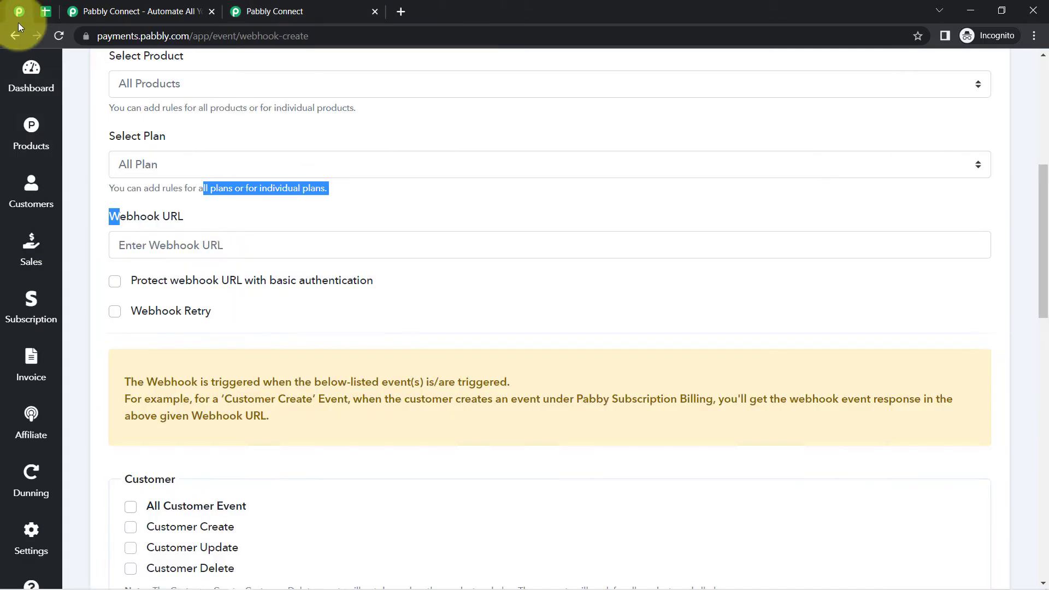
left_click(151, 244)
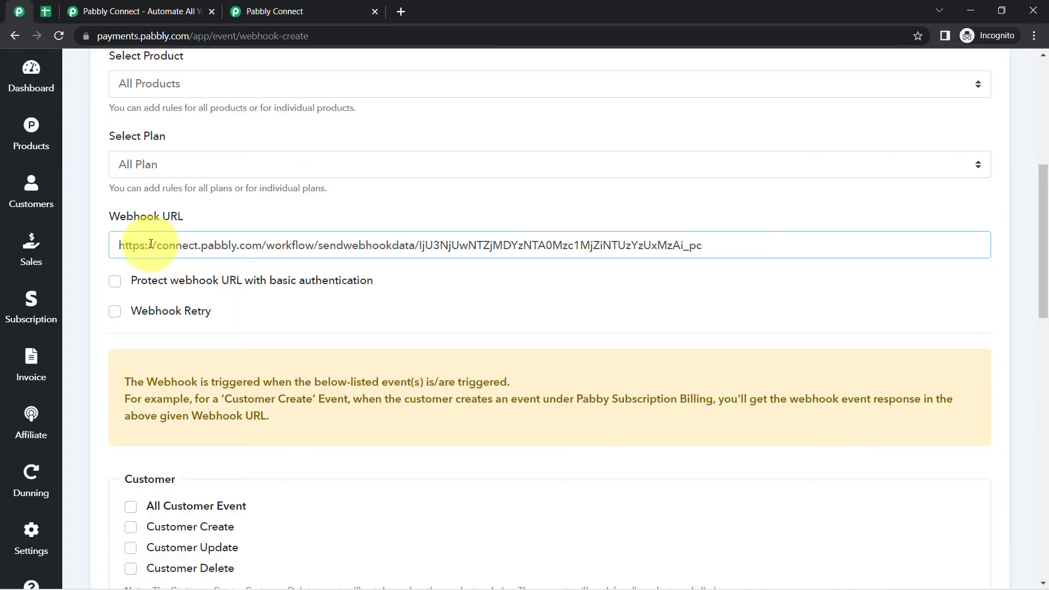
- Select the Customer Create event and save the webhook
left_click_drag(1038, 236, 951, 304)
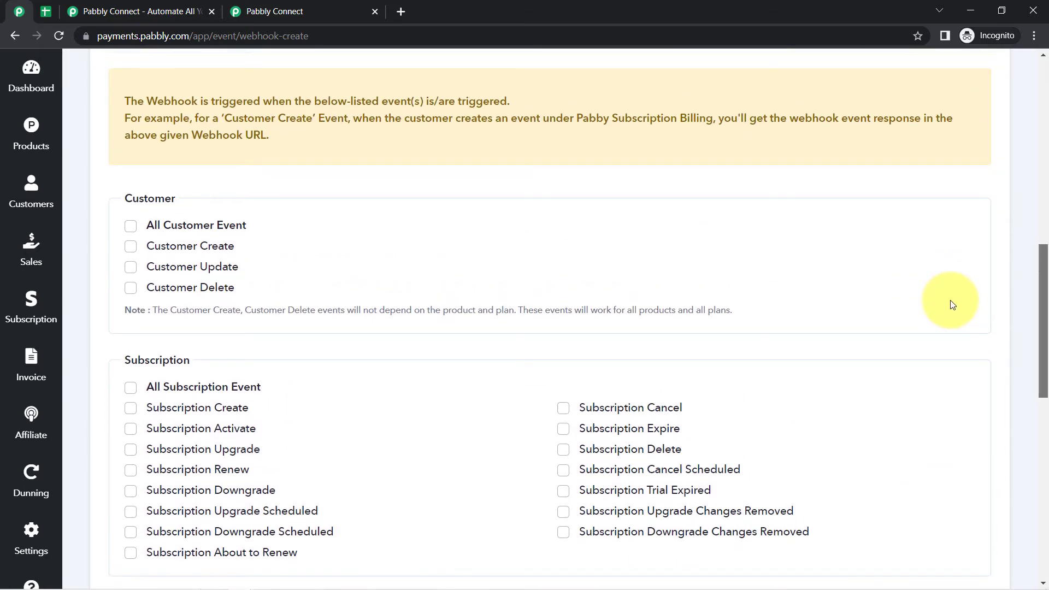
mouse_move(112, 249)
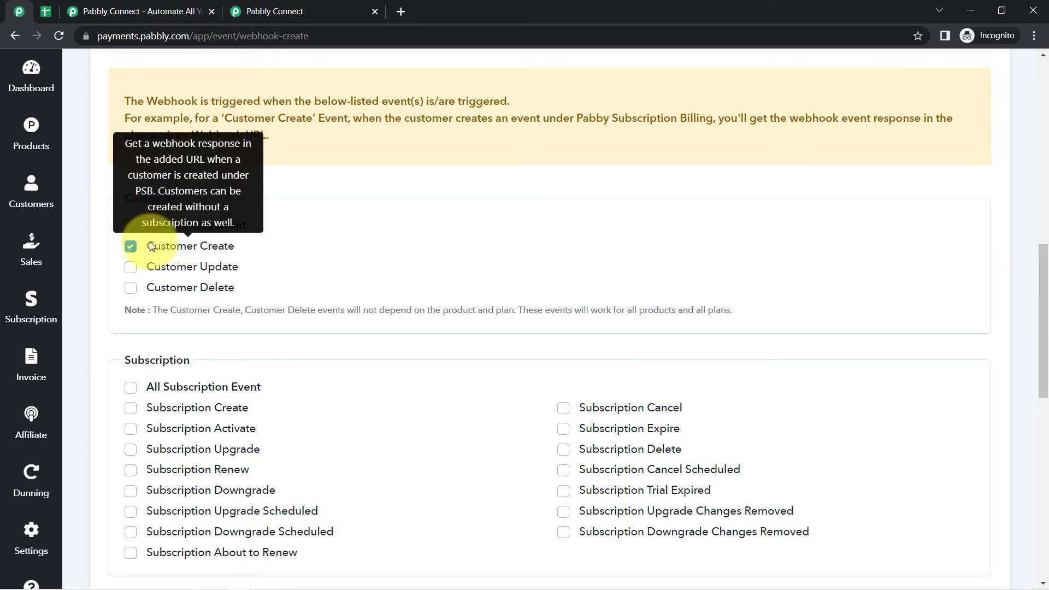
double_click(130, 199)
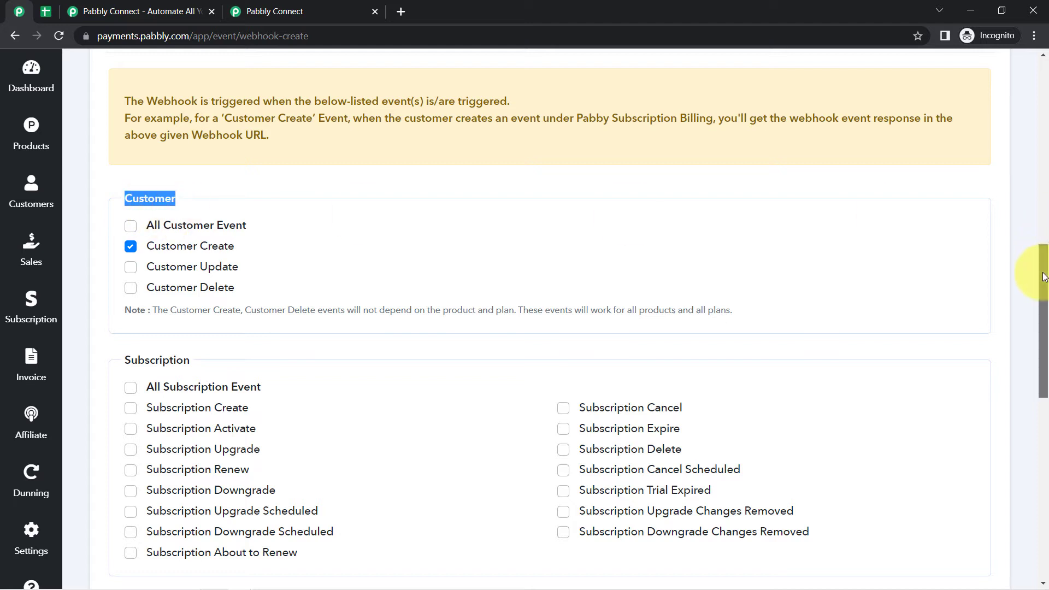
left_click_drag(1043, 276, 1006, 480)
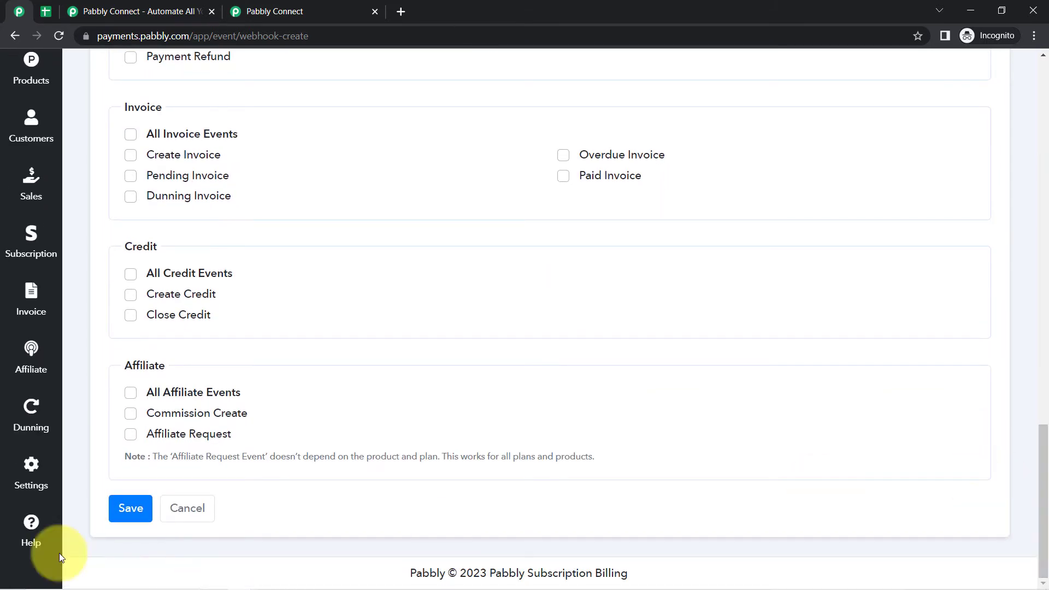
left_click(129, 509)
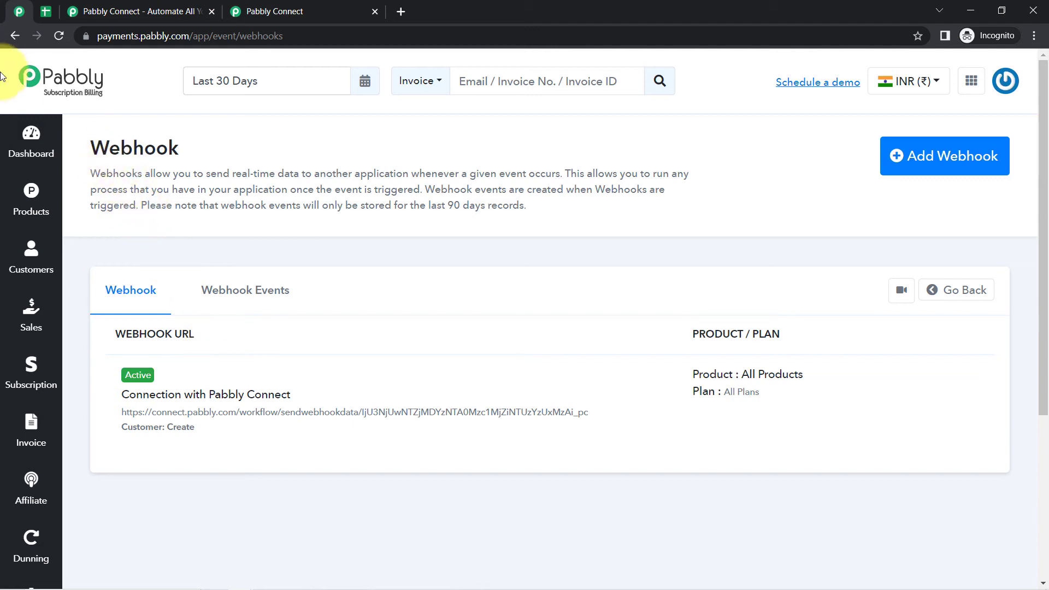
- Re-capture the New Customer trigger's webhook response, confirming with Yes
left_click(331, 6)
scroll(1041, 180, "down", 2)
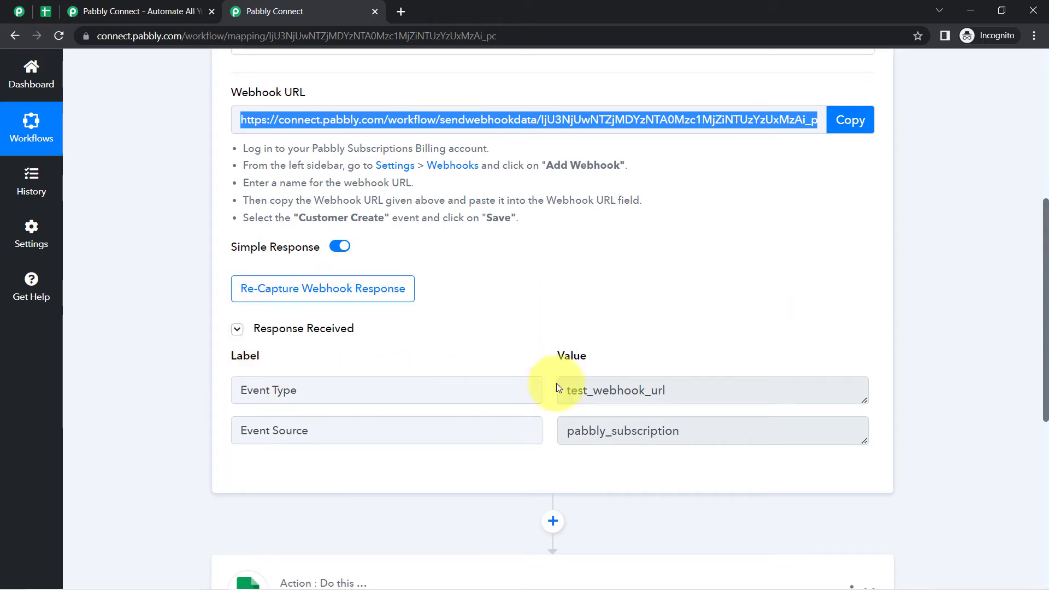
left_click_drag(674, 393, 543, 402)
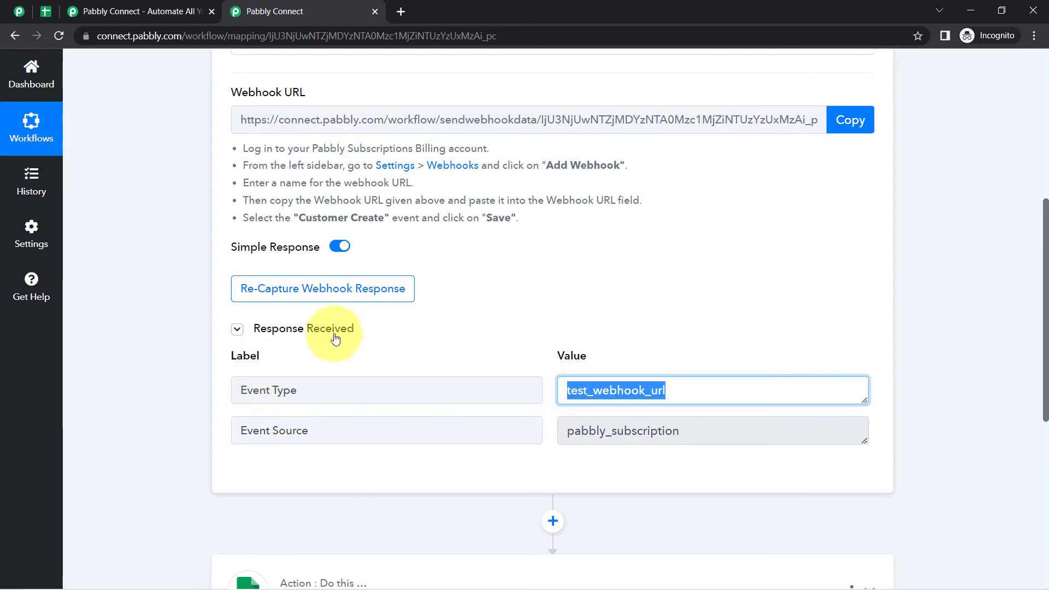
left_click(334, 293)
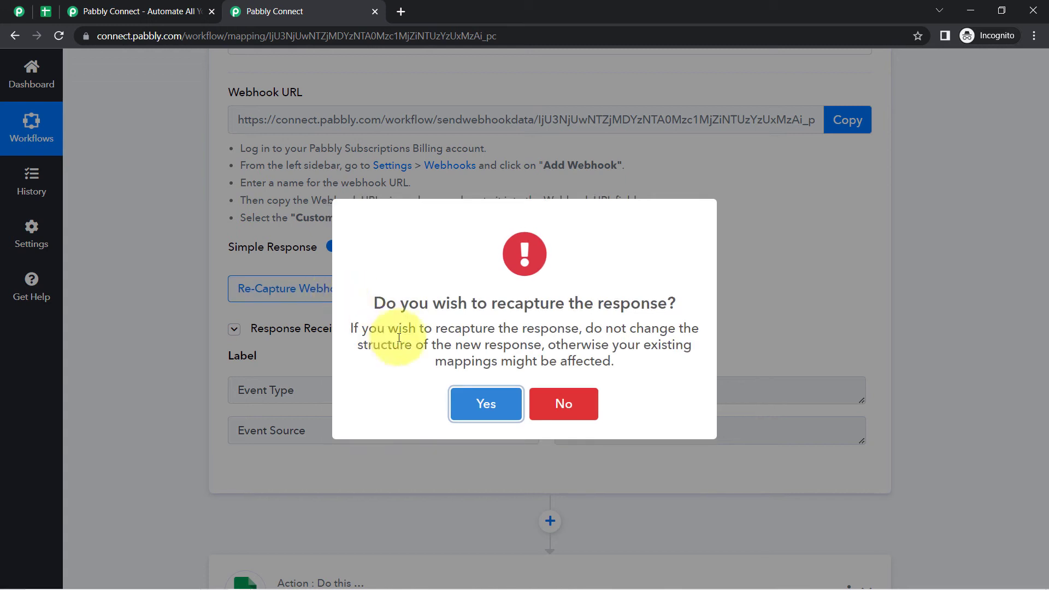
left_click(462, 407)
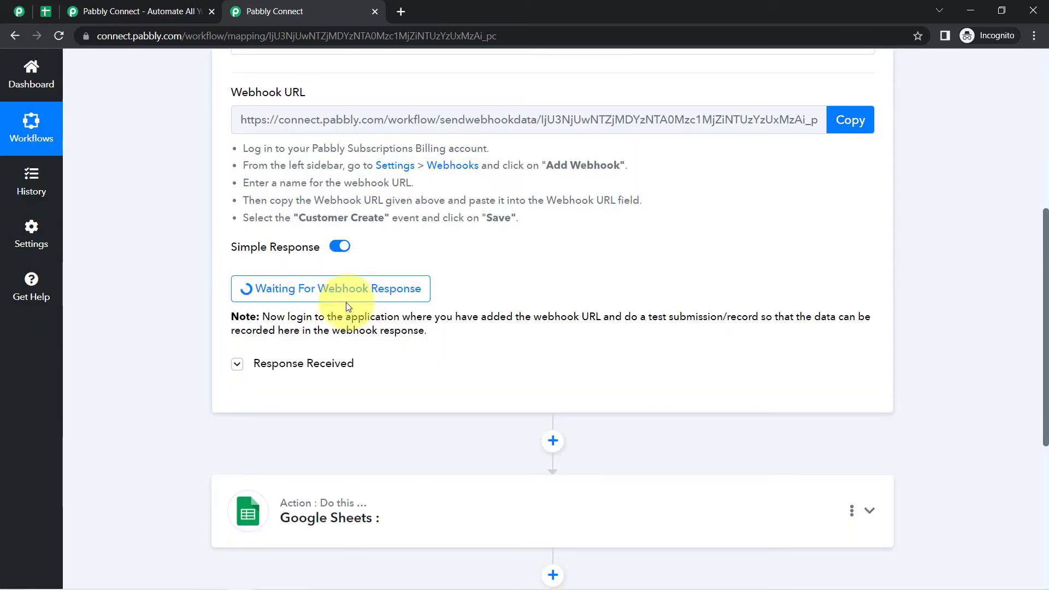
- Point out the notes about logging in and making a test submission, then scroll up
left_click_drag(278, 316, 603, 322)
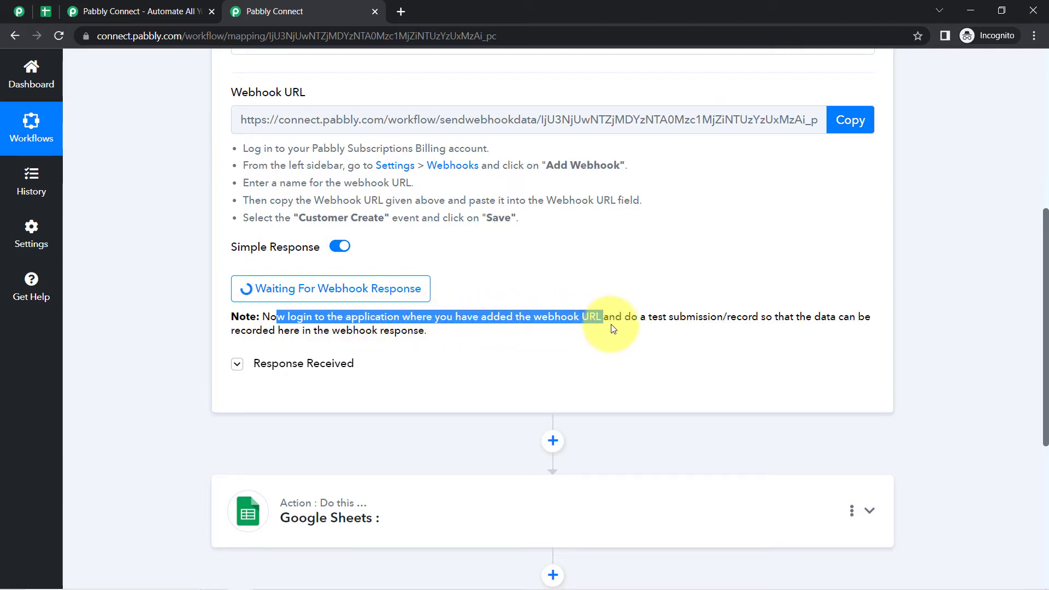
left_click(614, 328)
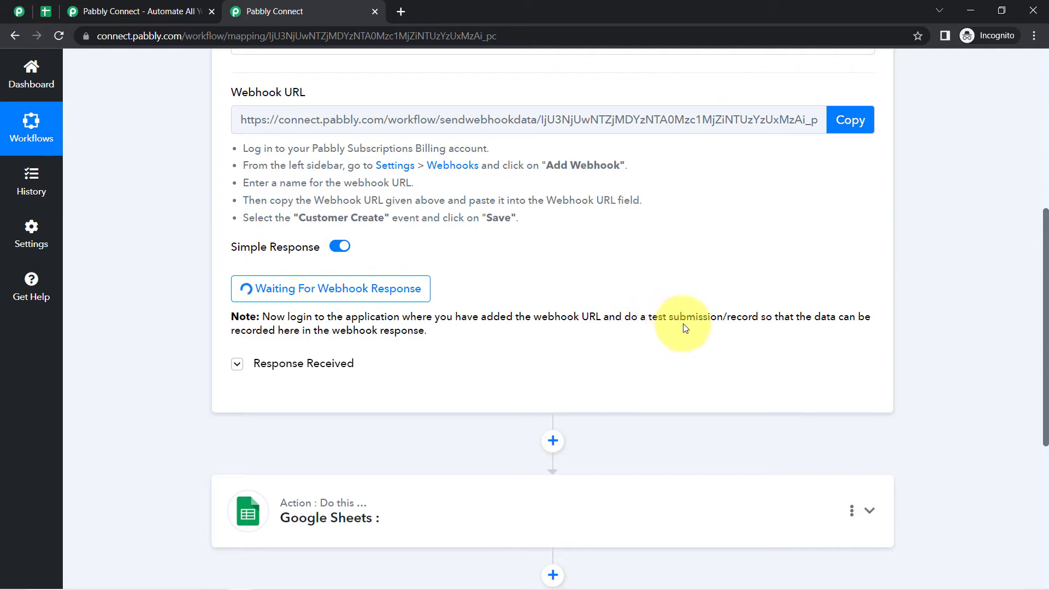
left_click_drag(682, 329, 397, 333)
left_click(381, 333)
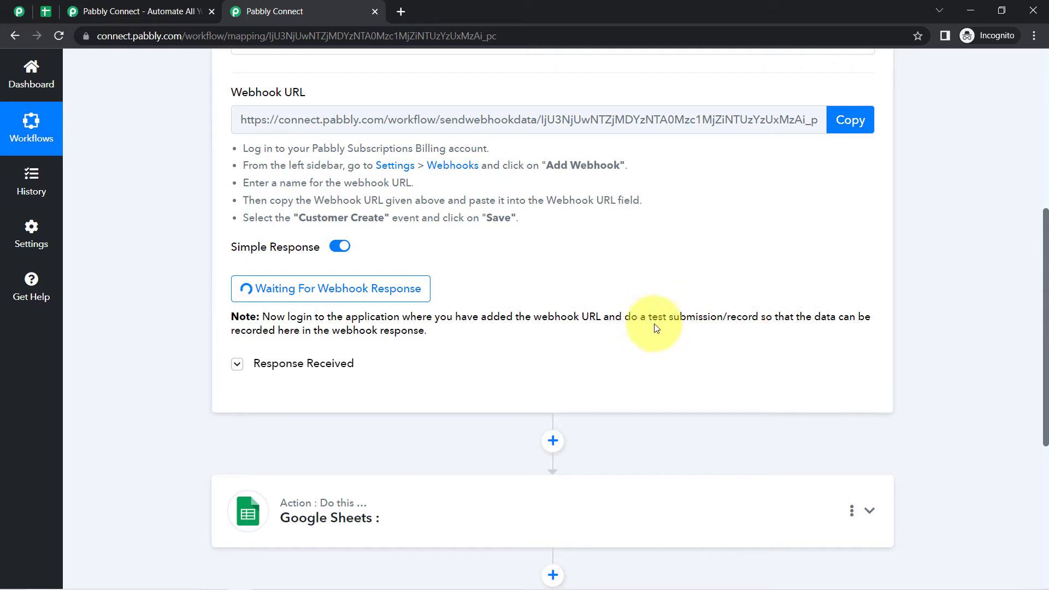
left_click_drag(637, 318, 777, 319)
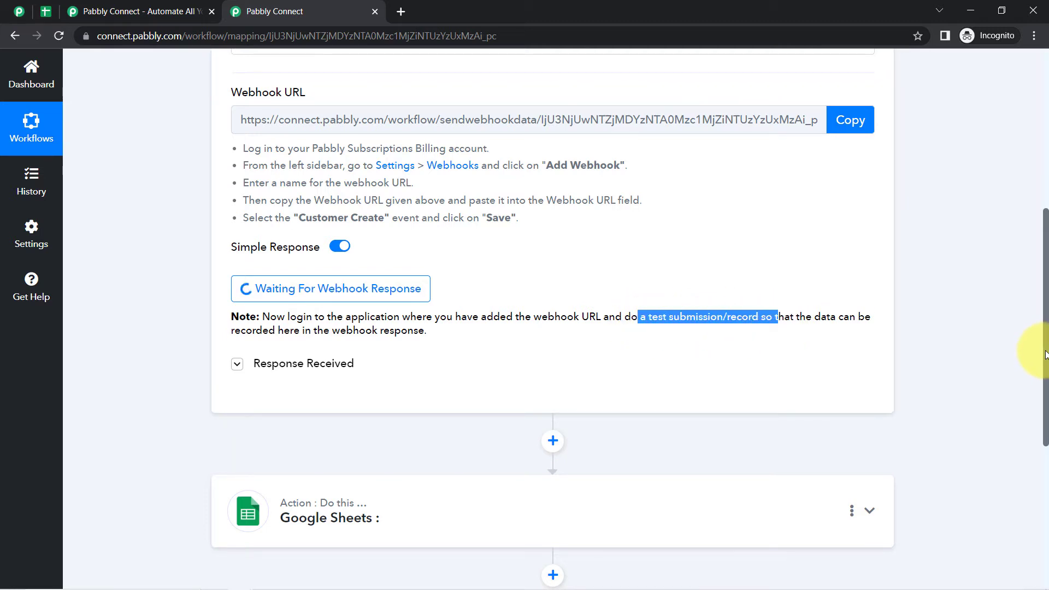
left_click_drag(1045, 355, 1043, 211)
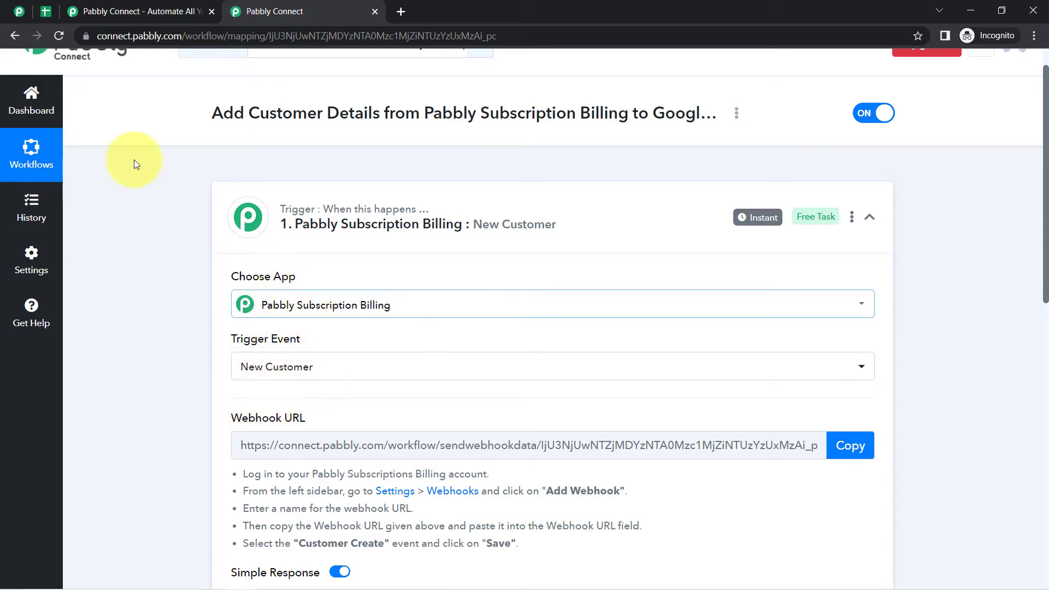
- Open Products and launch the checkout page for the PHP Notes for Beginners plan
left_click(13, 8)
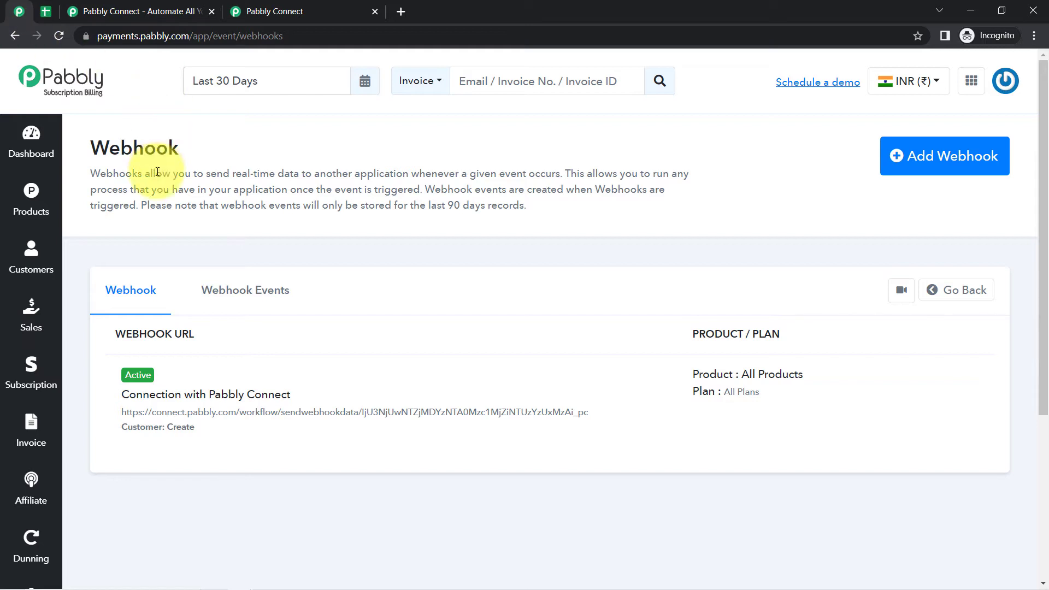
left_click(30, 203)
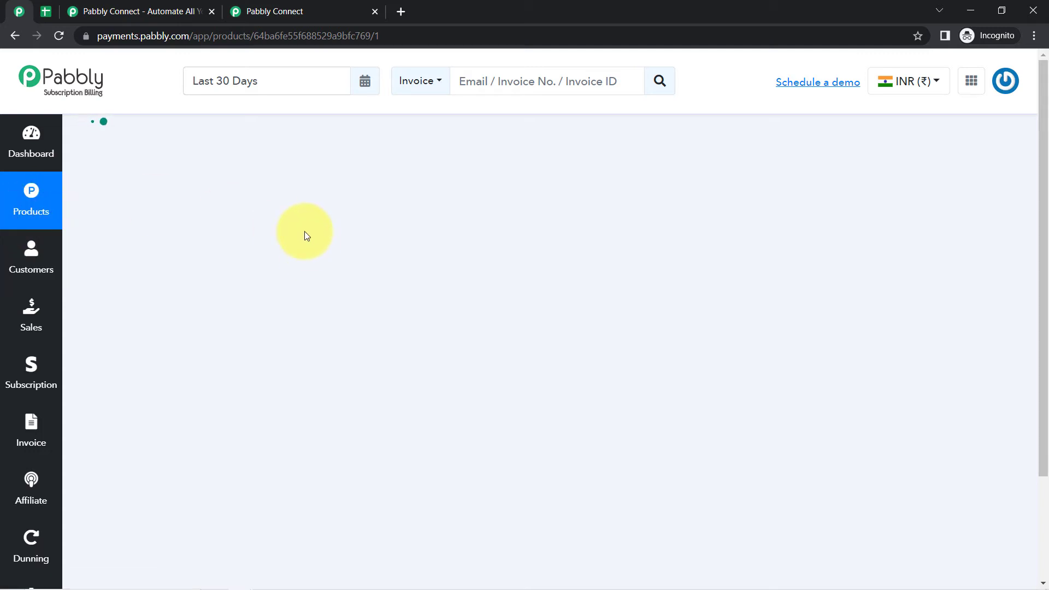
scroll(303, 299, "down", 1)
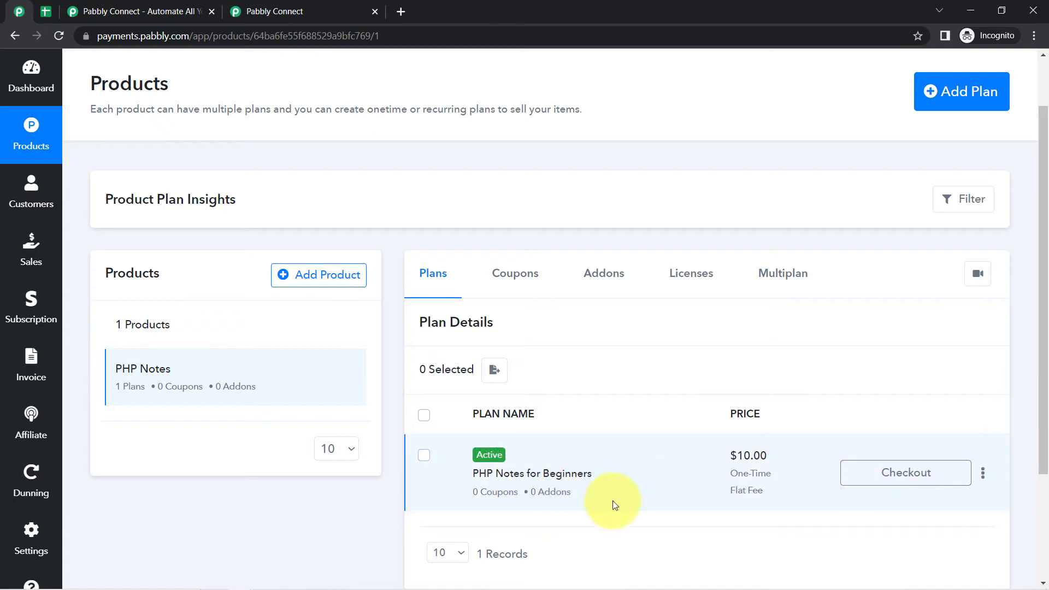
left_click(882, 482)
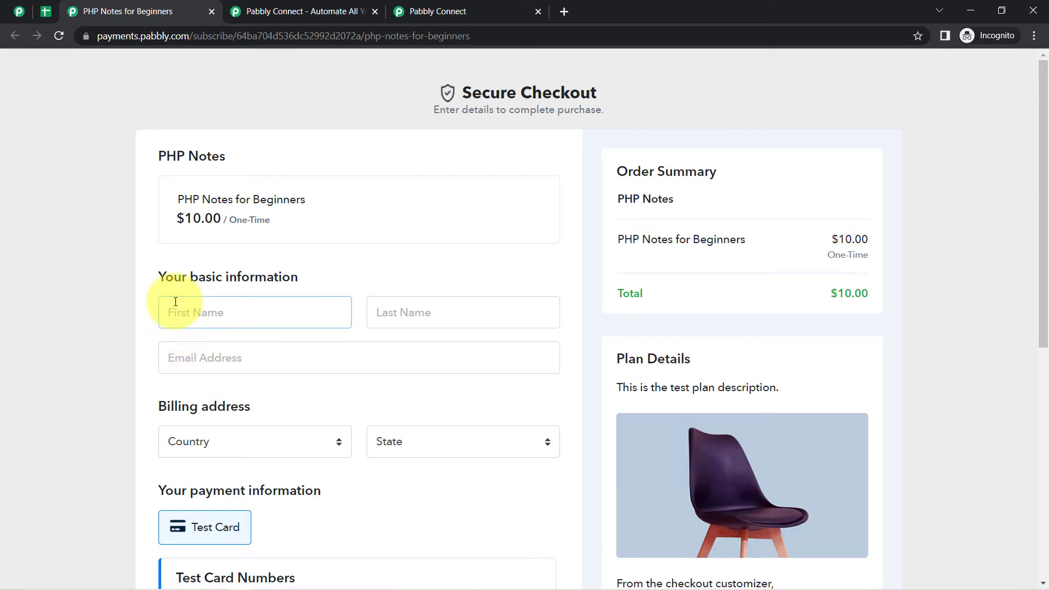
- Enter the customer's first name, last name and e-mail on the checkout form
left_click(463, 4)
scroll(351, 381, "down", 8)
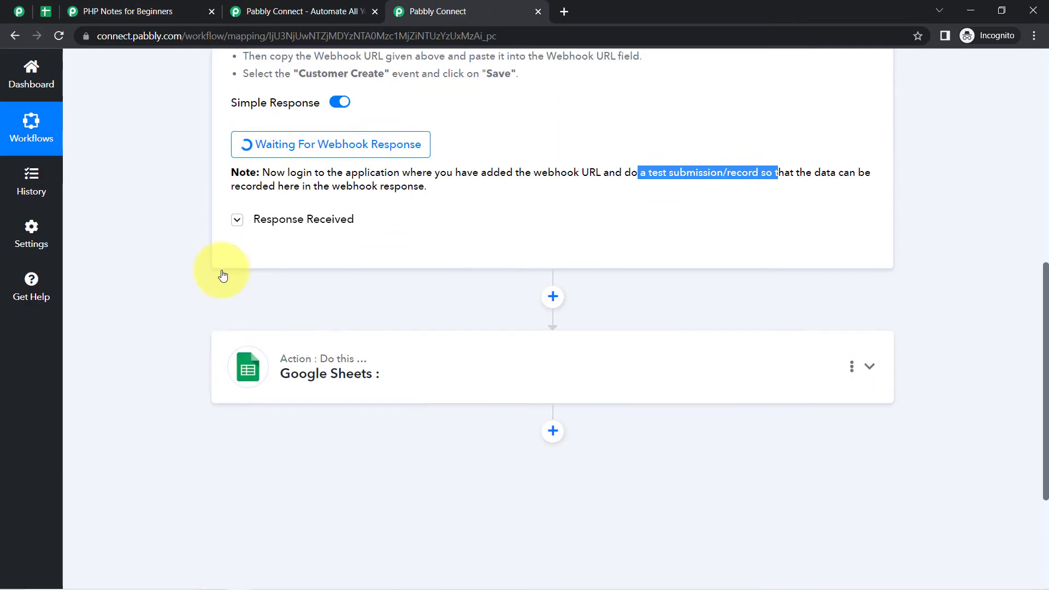
left_click(218, 11)
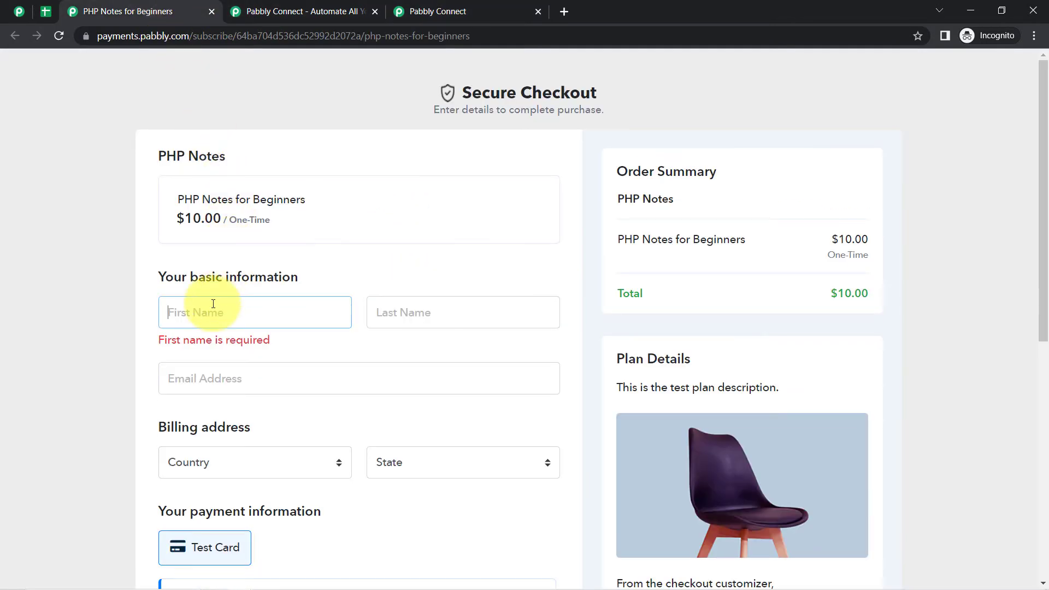
type("Demo")
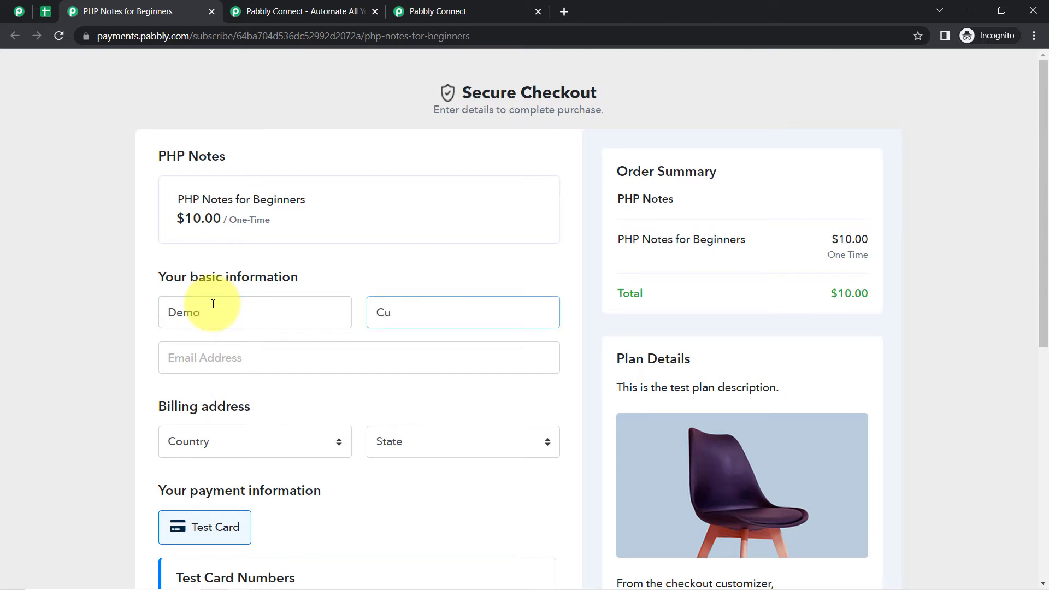
key("Tab")
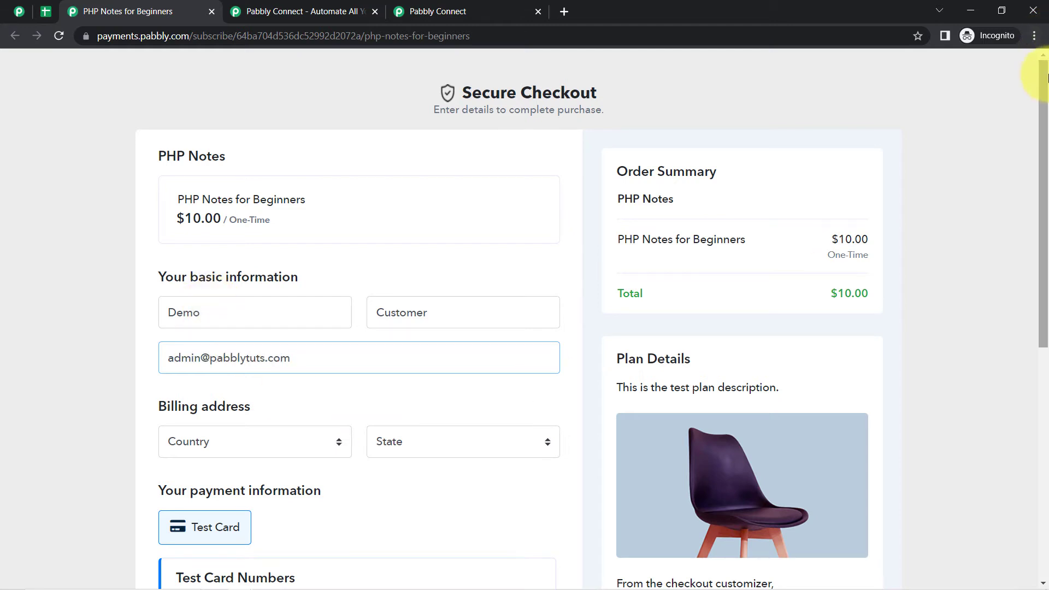
- Set the billing country to India and the state to Madhya Pradesh
scroll(1030, 60, "down", 4)
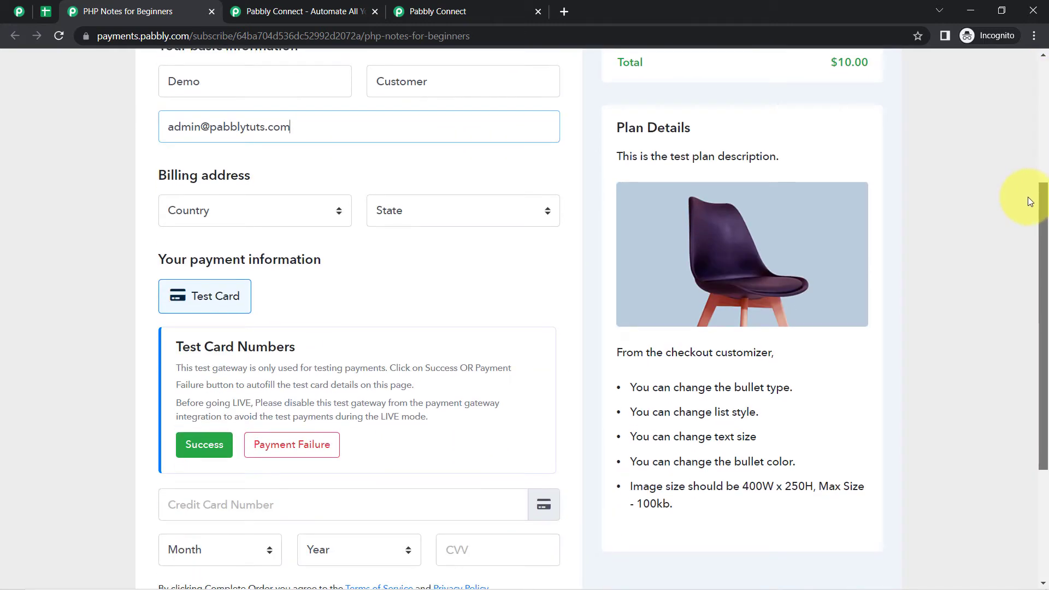
left_click(186, 211)
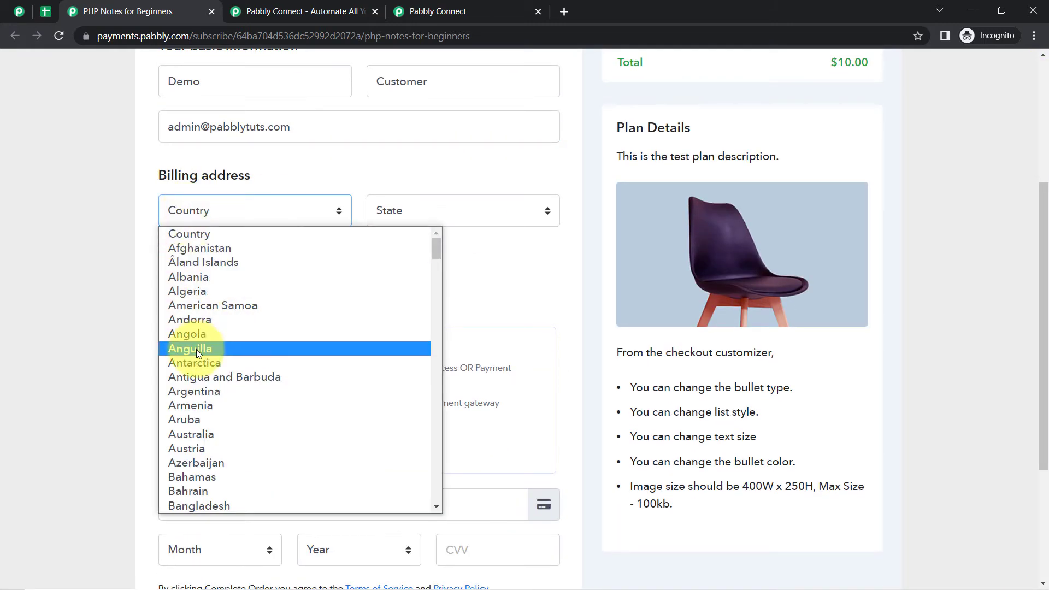
type("india")
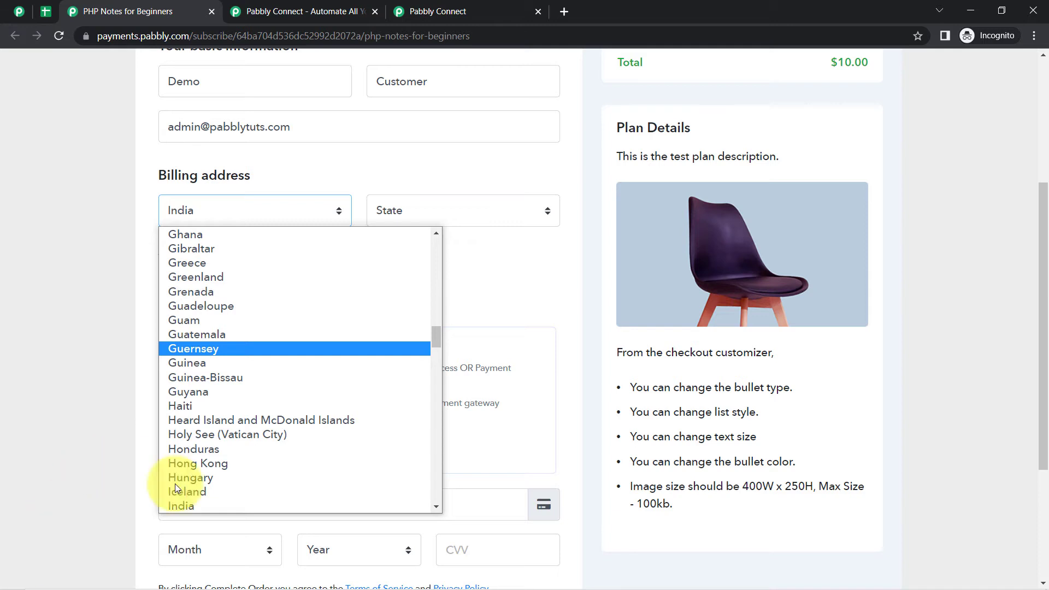
scroll(188, 503, "down", 2)
left_click(394, 211)
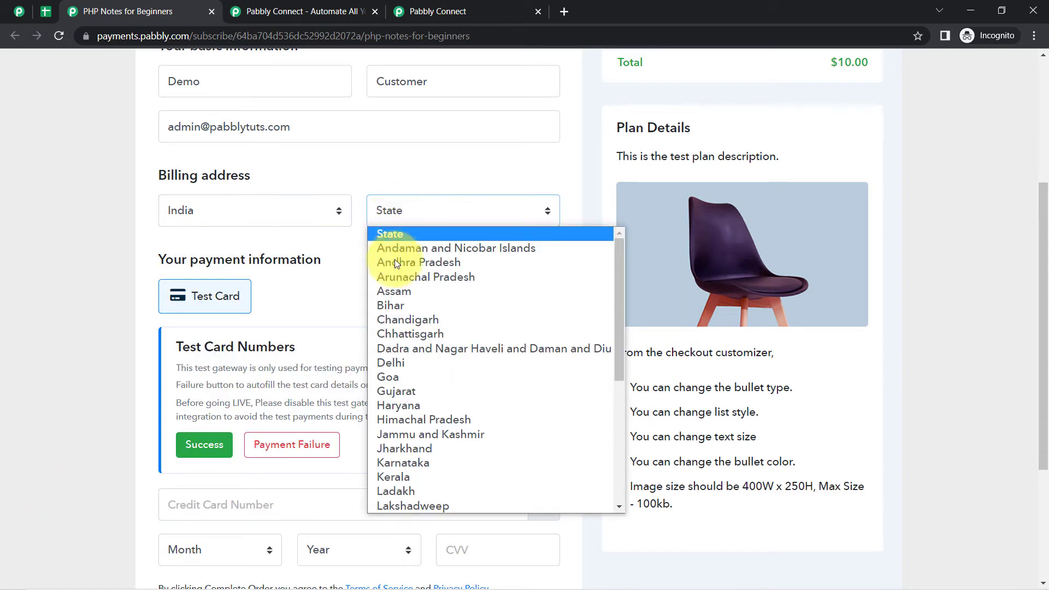
type("m")
left_click(389, 504)
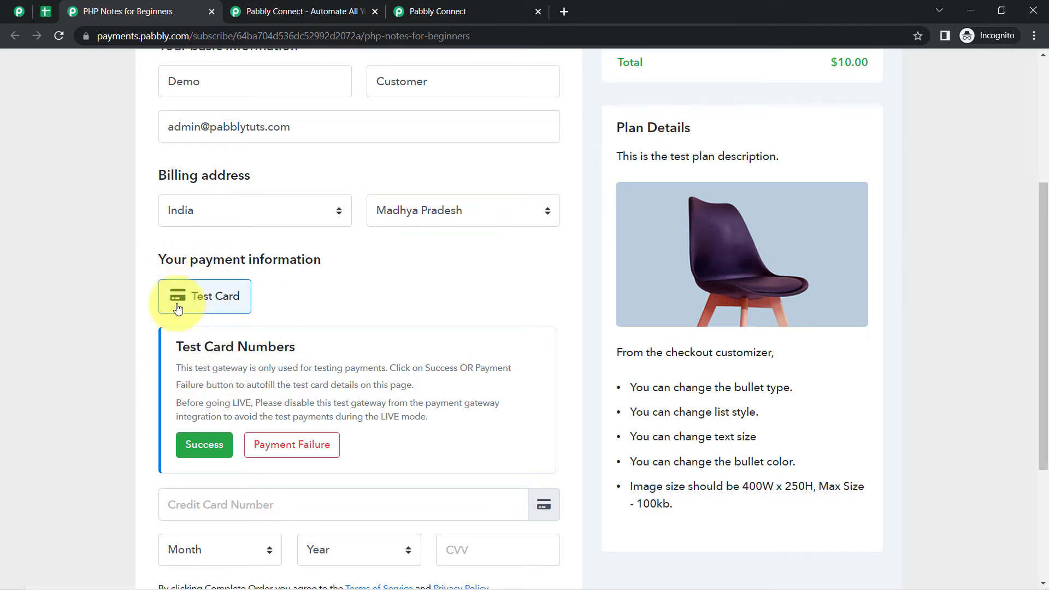
- Fill in the Success test card details and complete the order
scroll(181, 351, "up", 2)
scroll(186, 420, "up", 1)
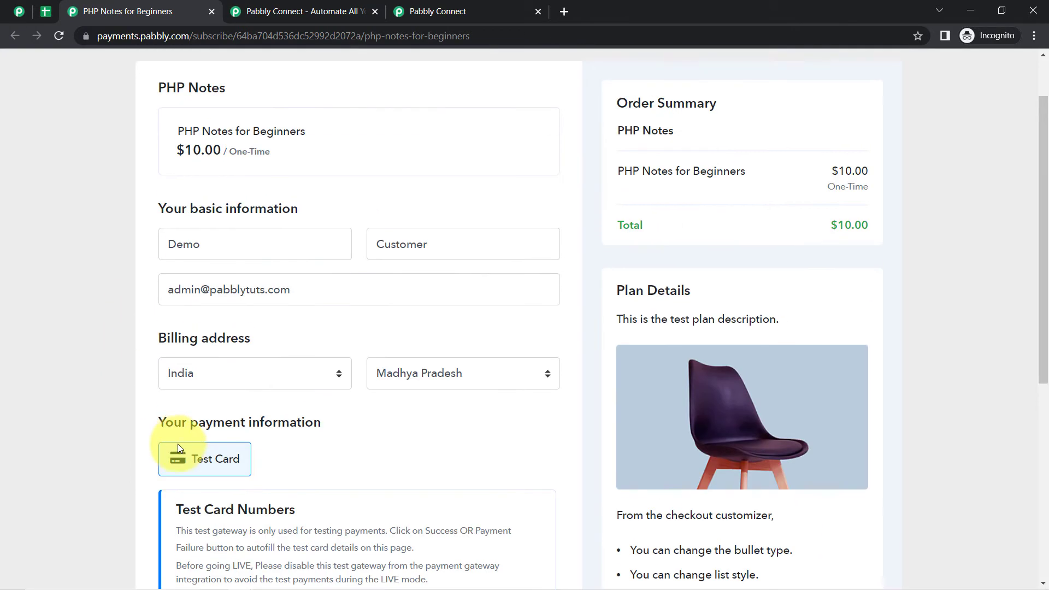
left_click_drag(1041, 133, 1046, 386)
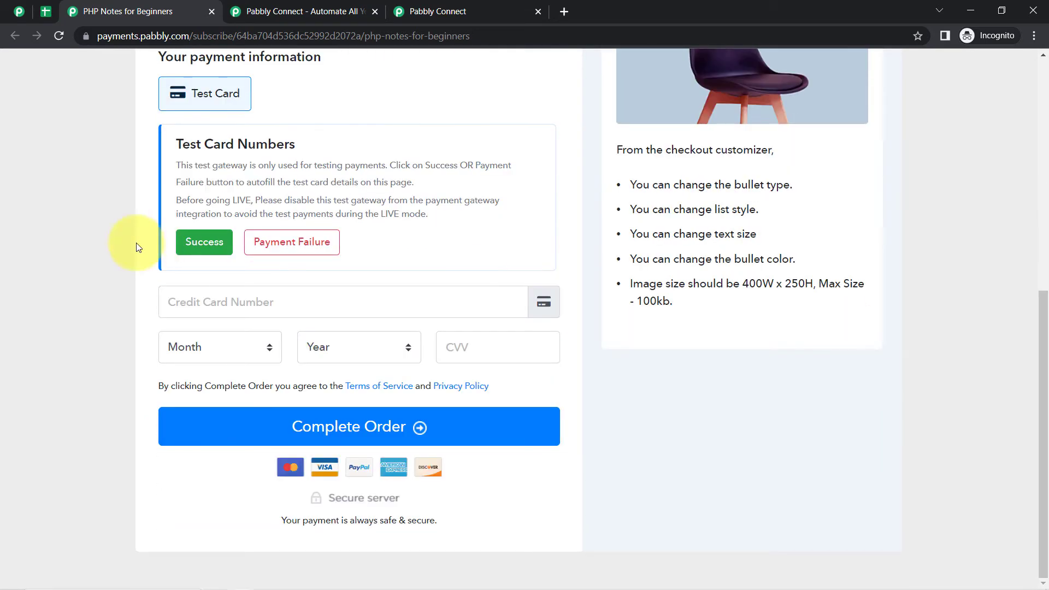
left_click(206, 243)
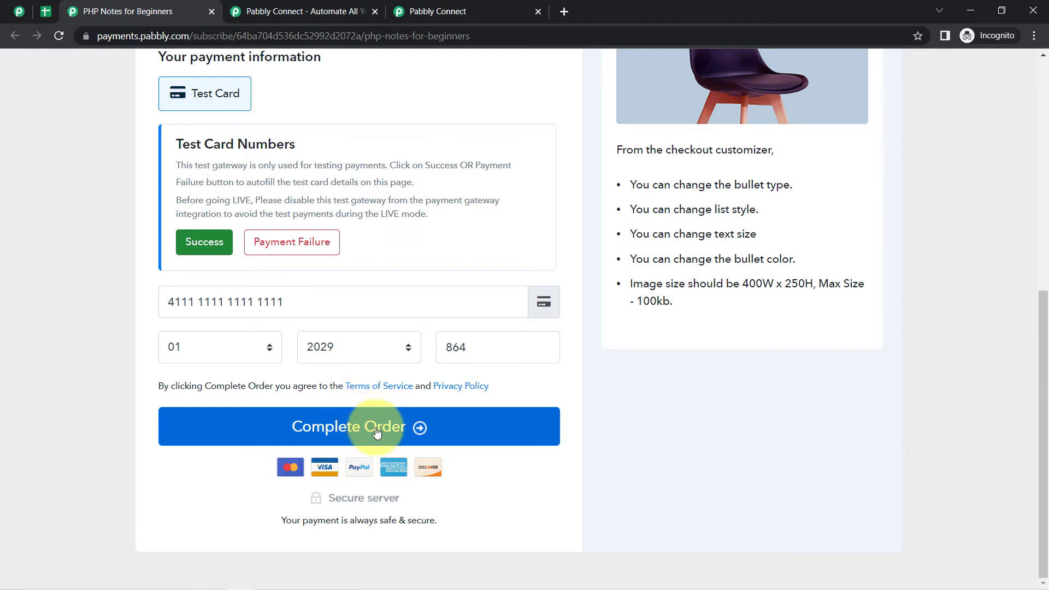
left_click(349, 426)
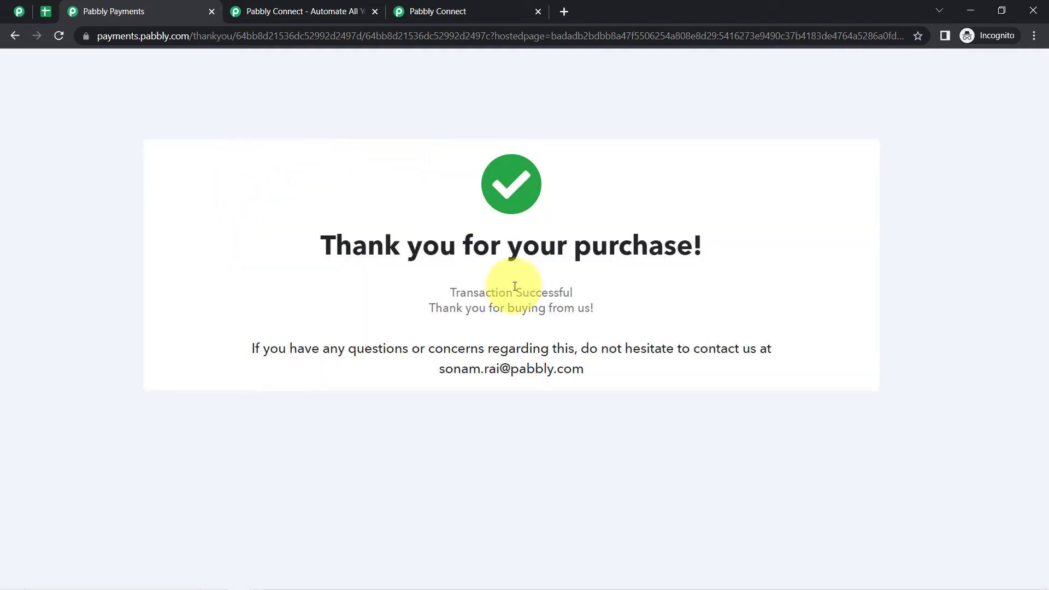
left_click_drag(378, 244, 552, 382)
- Expand the trigger's Response Received section in Pabbly Connect
left_click(428, 6)
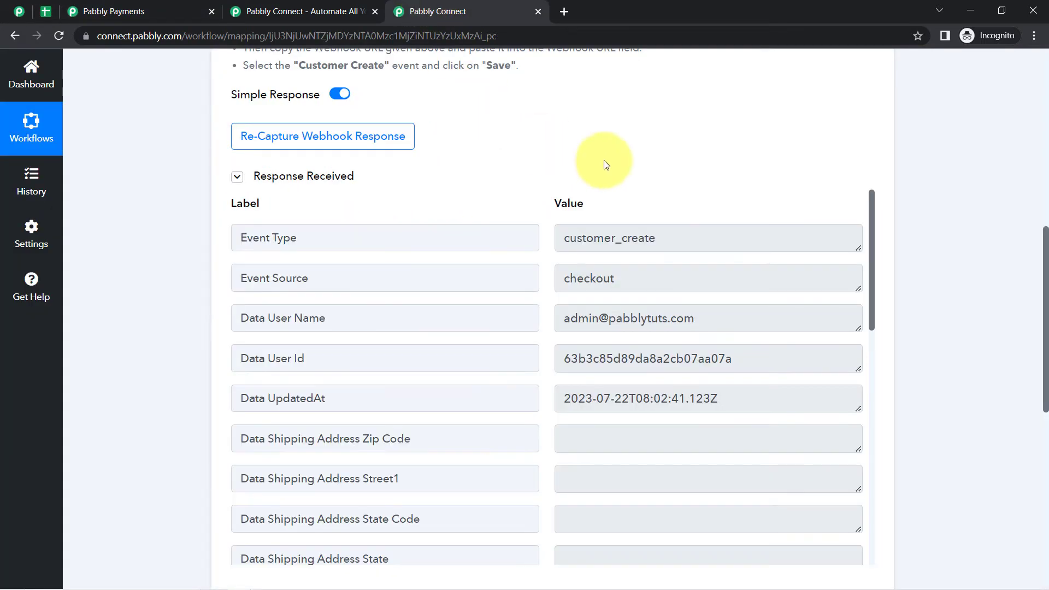
left_click(266, 179)
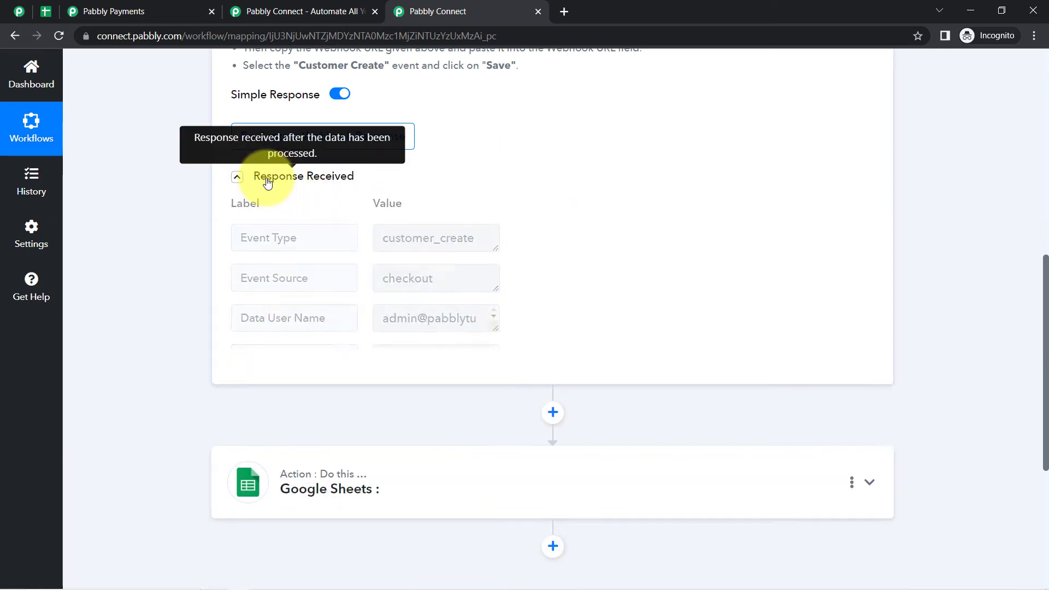
left_click(267, 178)
left_click(266, 179)
left_click(266, 178)
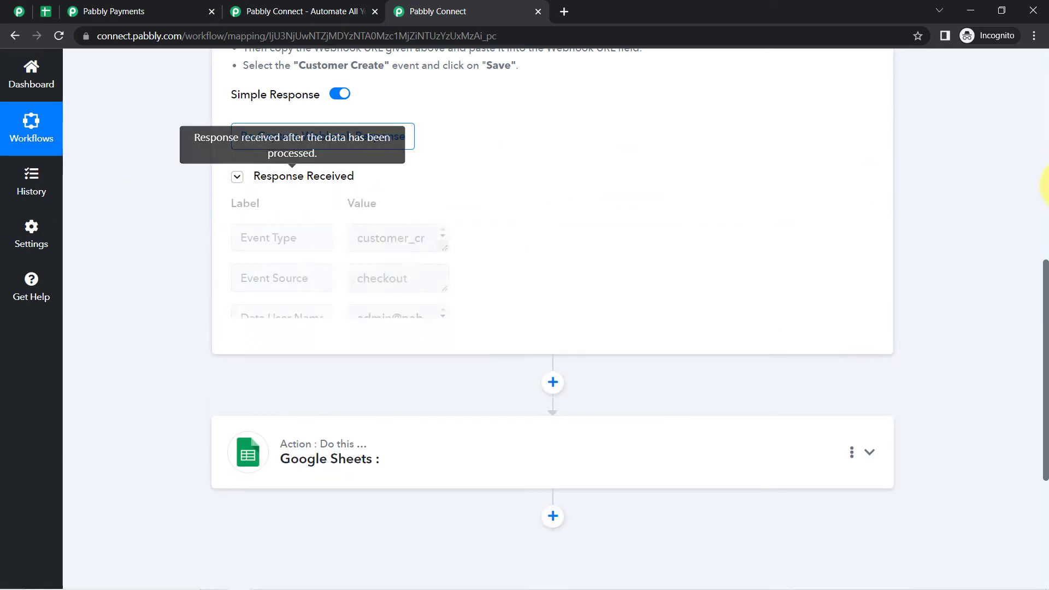
scroll(1046, 205, "up", 1)
scroll(1032, 117, "up", 1)
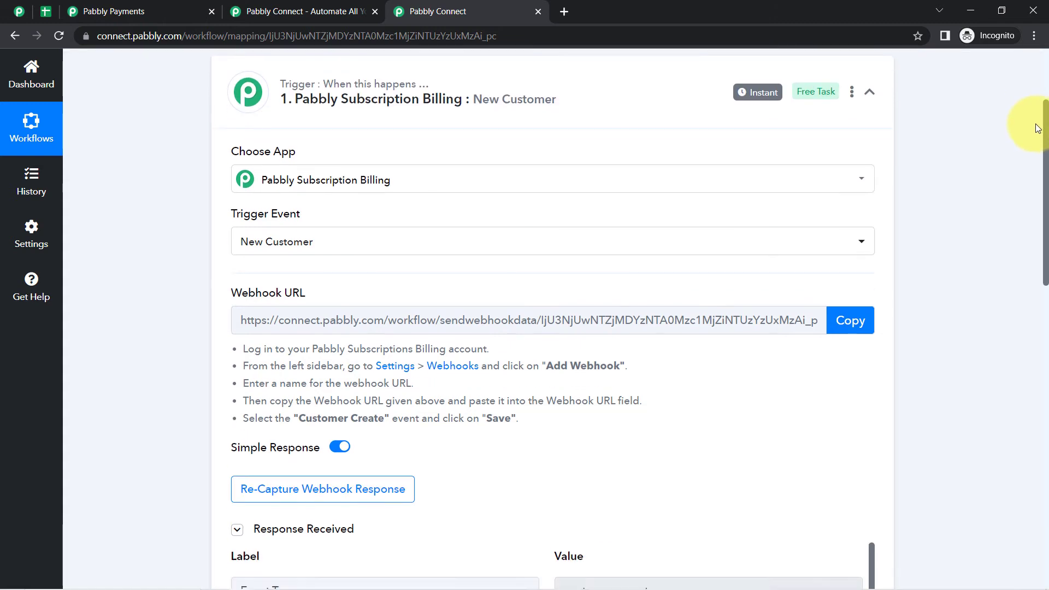
scroll(1030, 196, "down", 6)
scroll(1027, 261, "down", 1)
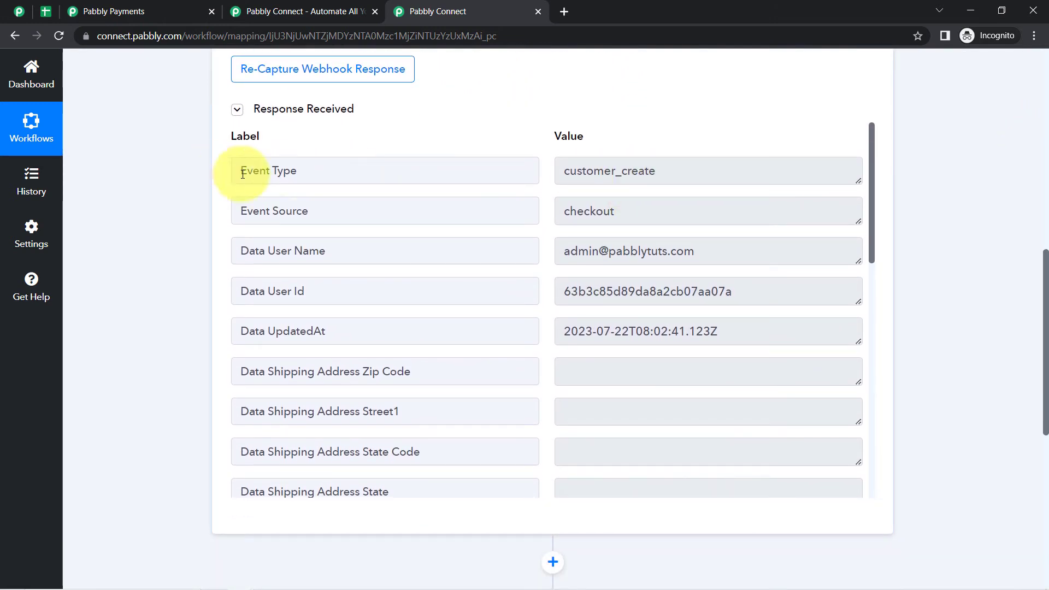
- Review captured fields: customer_create event type, user name, update timestamp and first name
left_click_drag(244, 174, 322, 171)
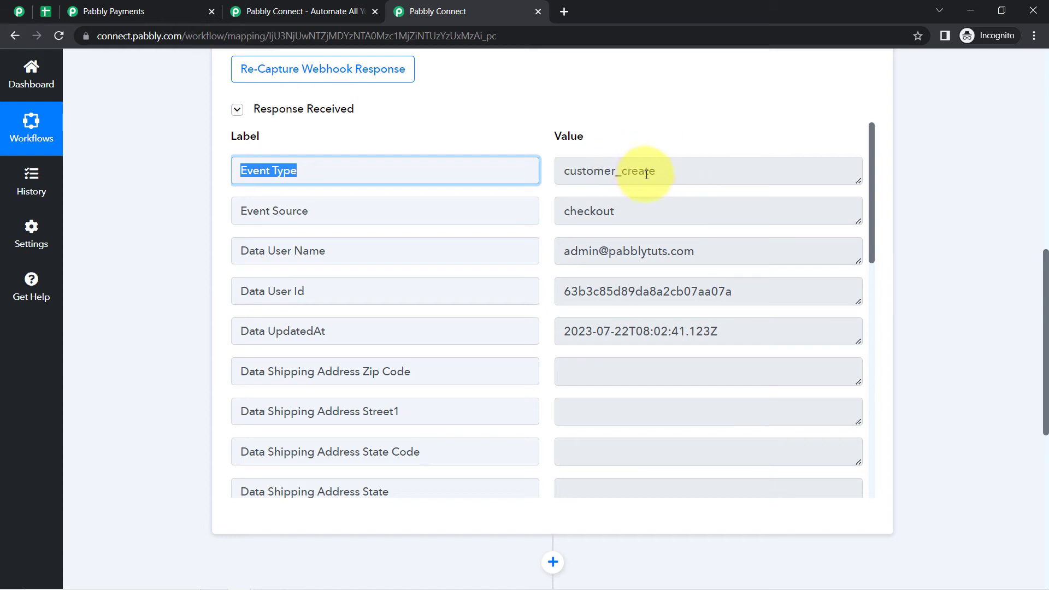
left_click_drag(654, 174, 578, 213)
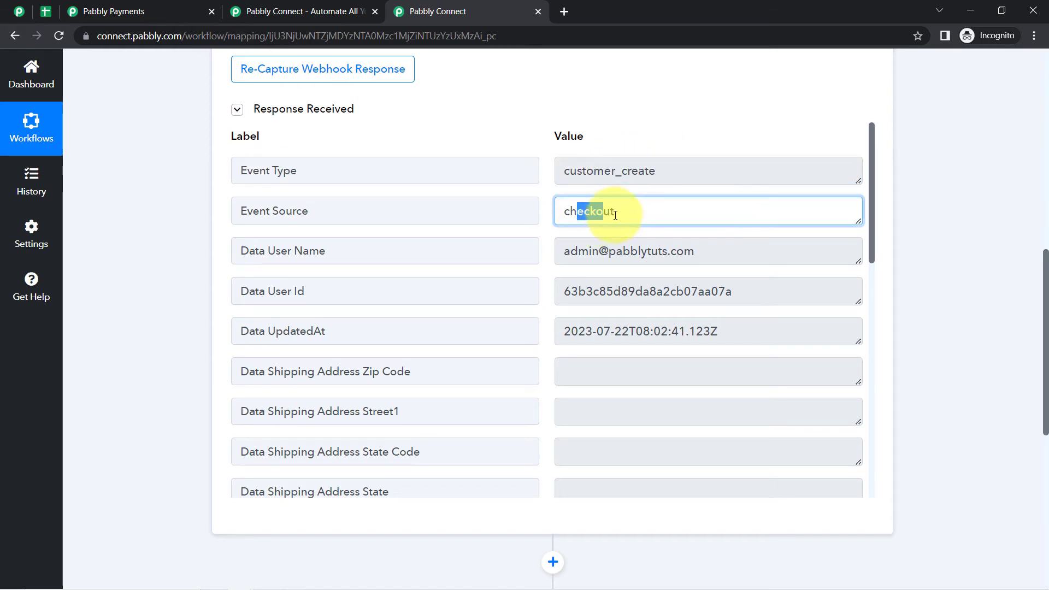
left_click_drag(704, 251, 598, 252)
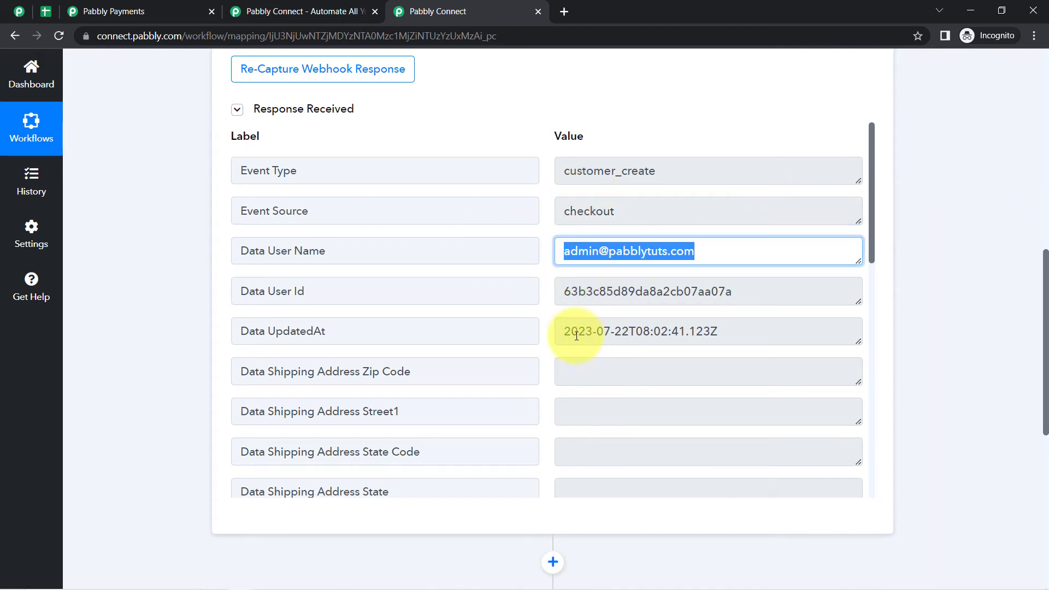
left_click_drag(576, 335, 700, 326)
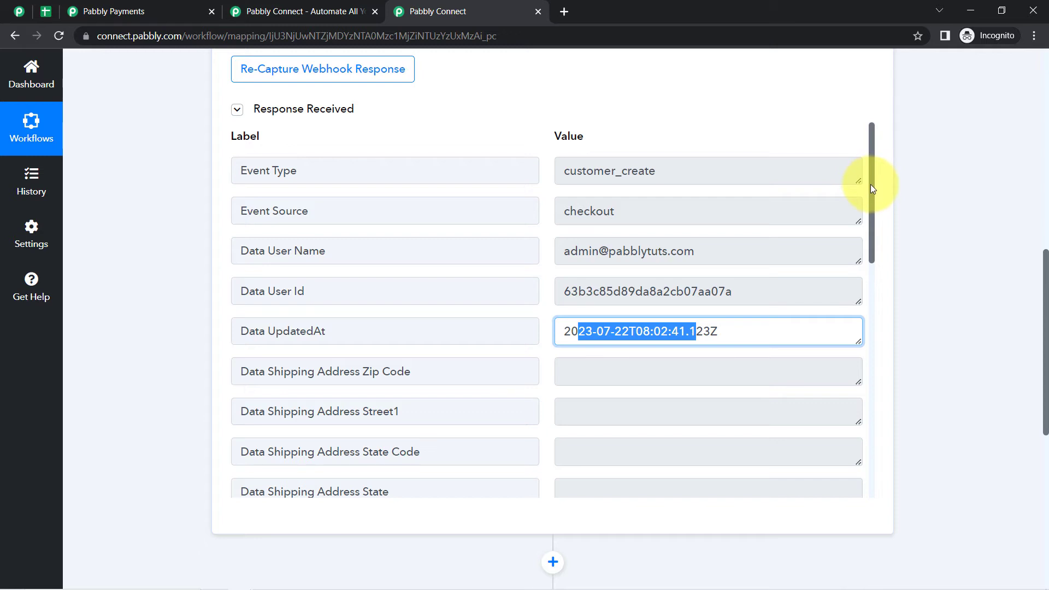
left_click_drag(870, 184, 886, 362)
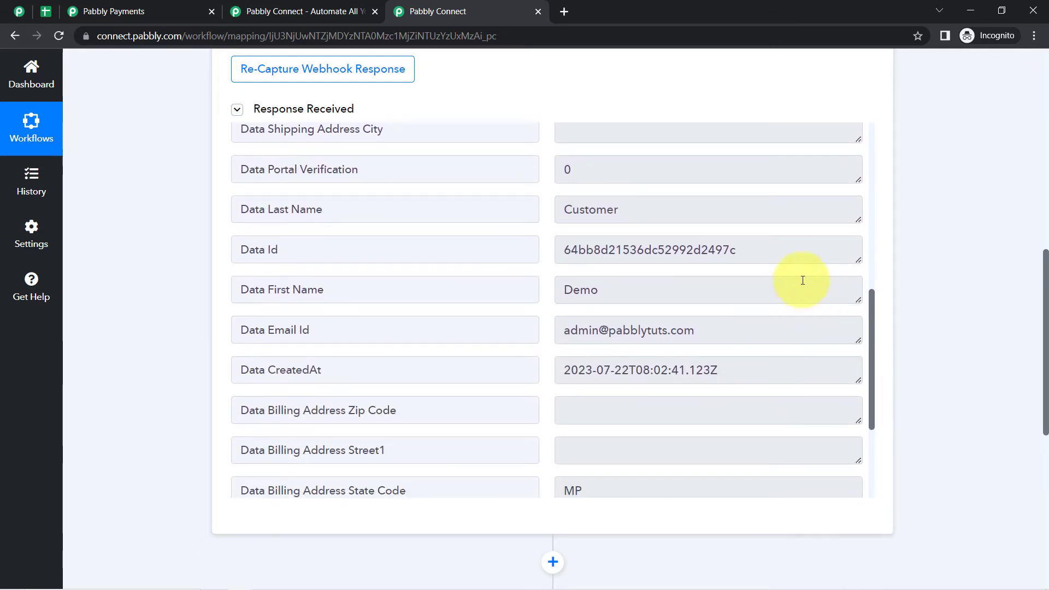
left_click_drag(600, 290, 552, 287)
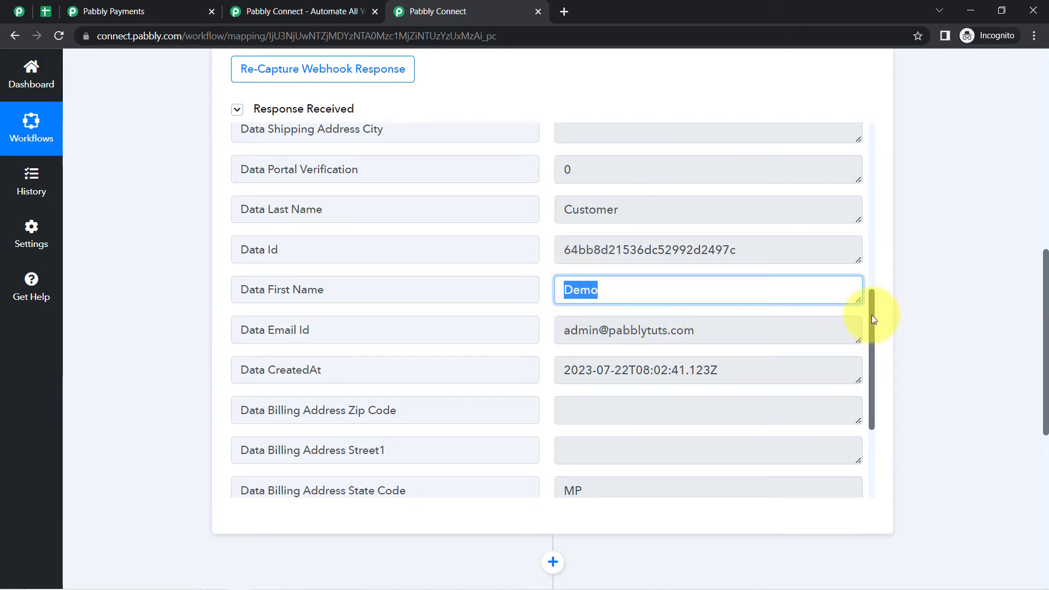
left_click_drag(871, 315, 870, 391)
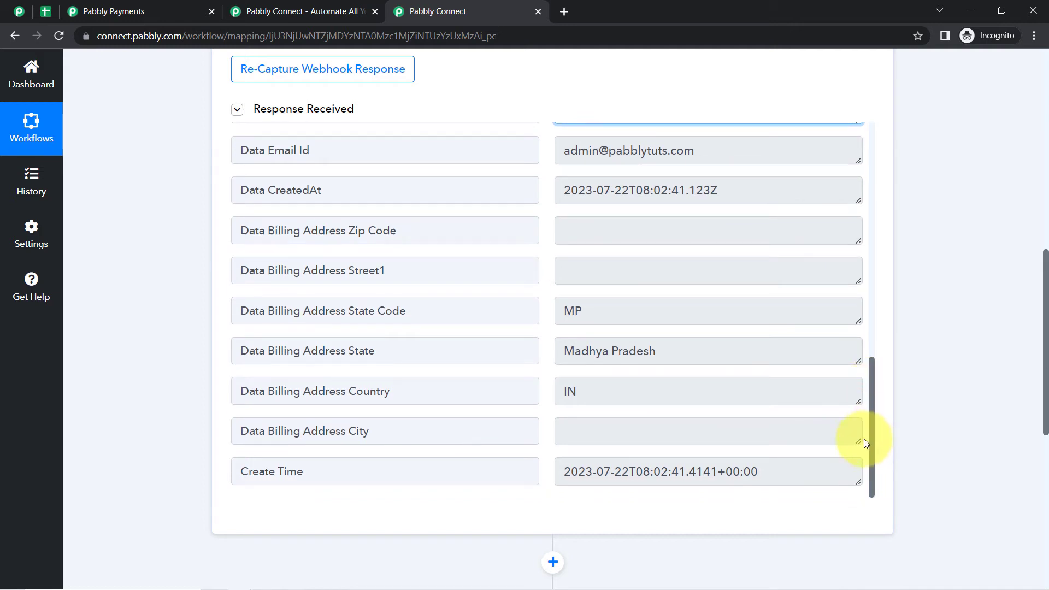
left_click_drag(864, 443, 882, 243)
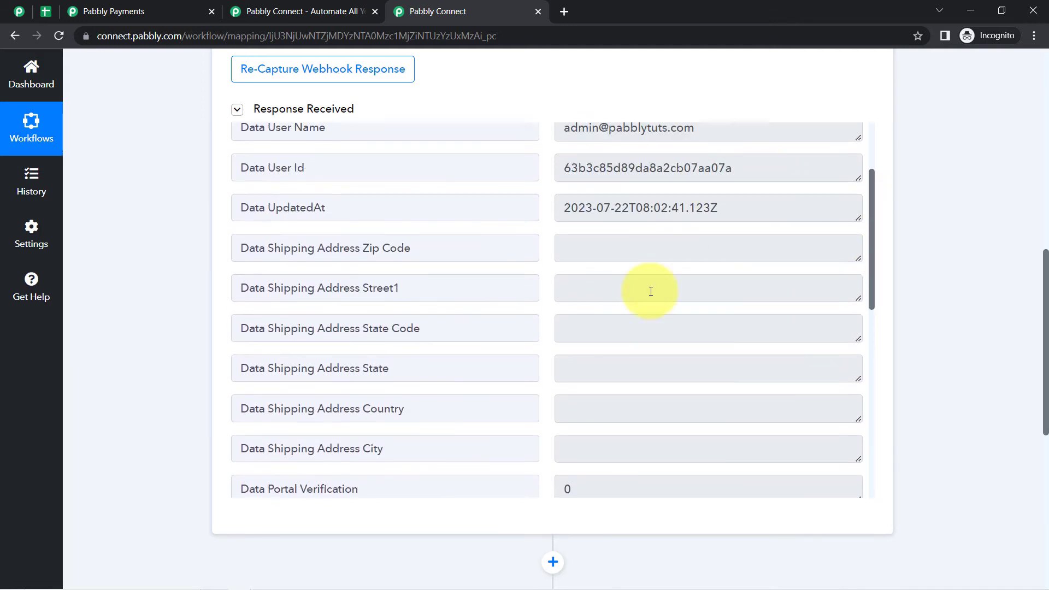
scroll(793, 241, "up", 3)
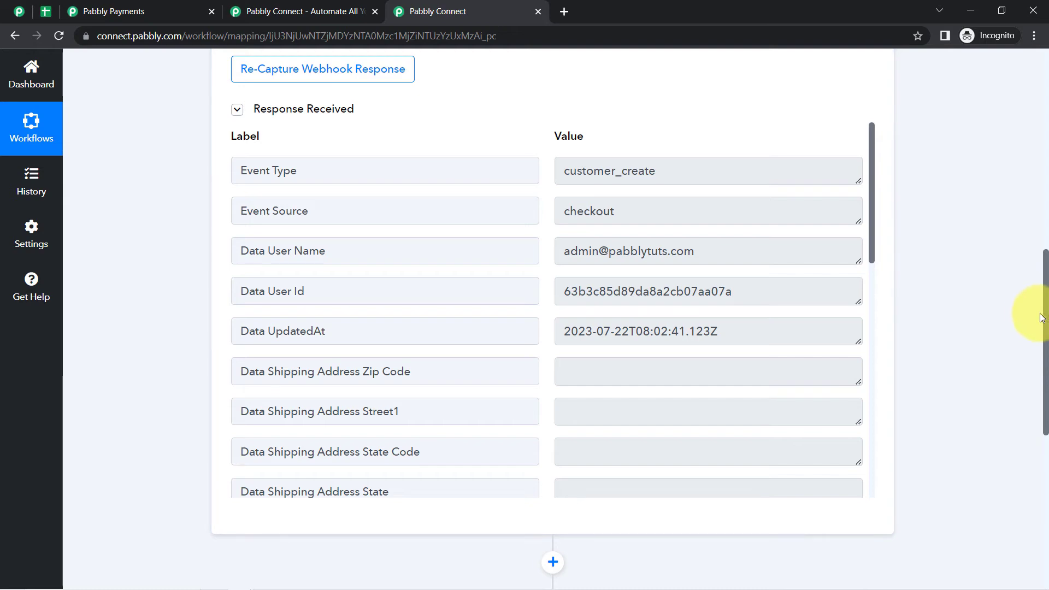
scroll(1046, 245, "up", 7)
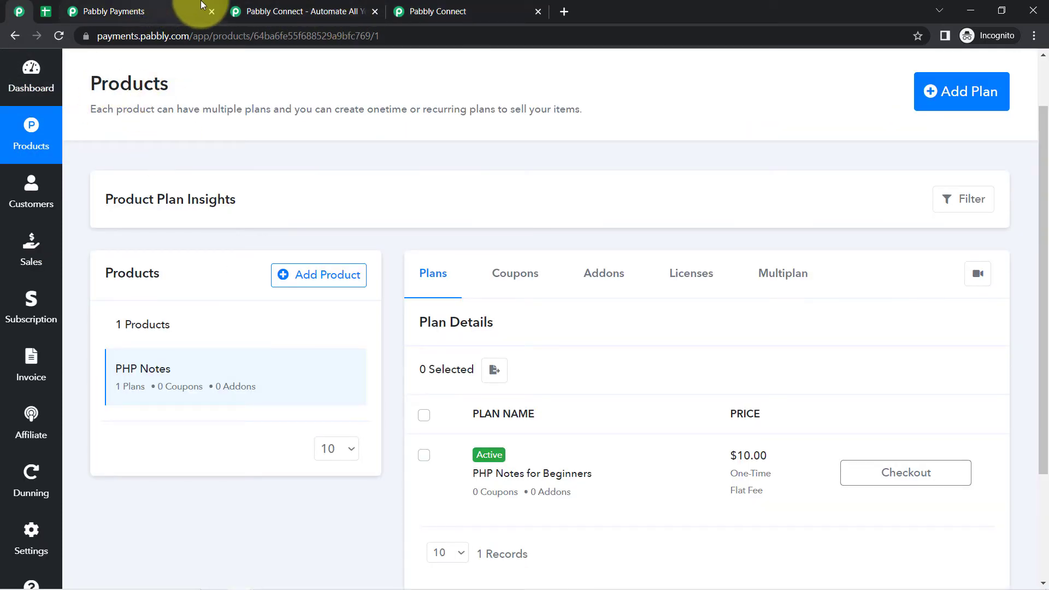
- Close the extra Pabbly Connect landing tab, returning to the workflow
left_click(457, 11)
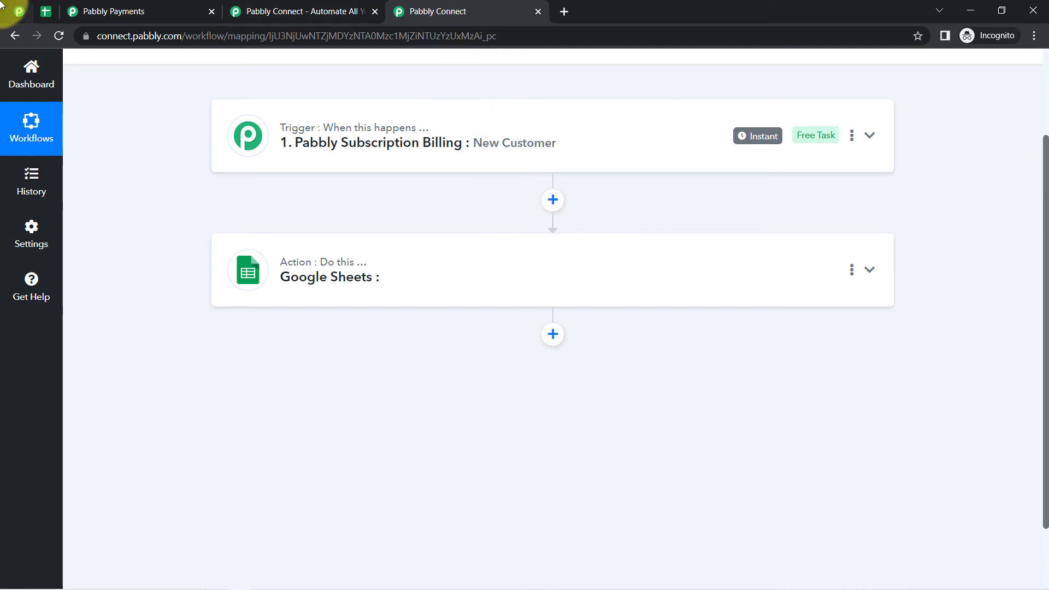
left_click(19, 11)
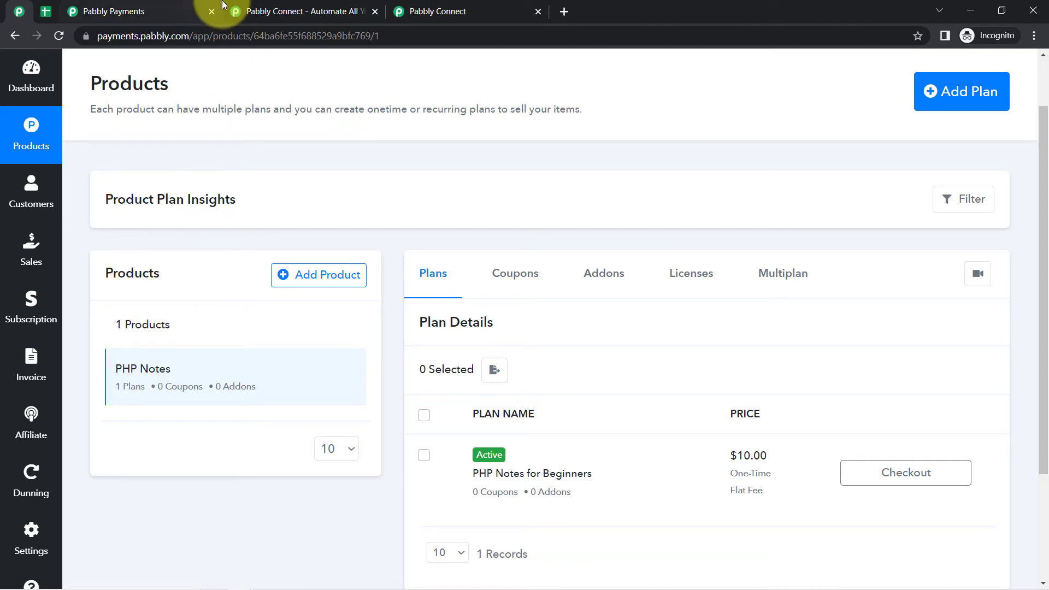
left_click(280, 12)
left_click(376, 11)
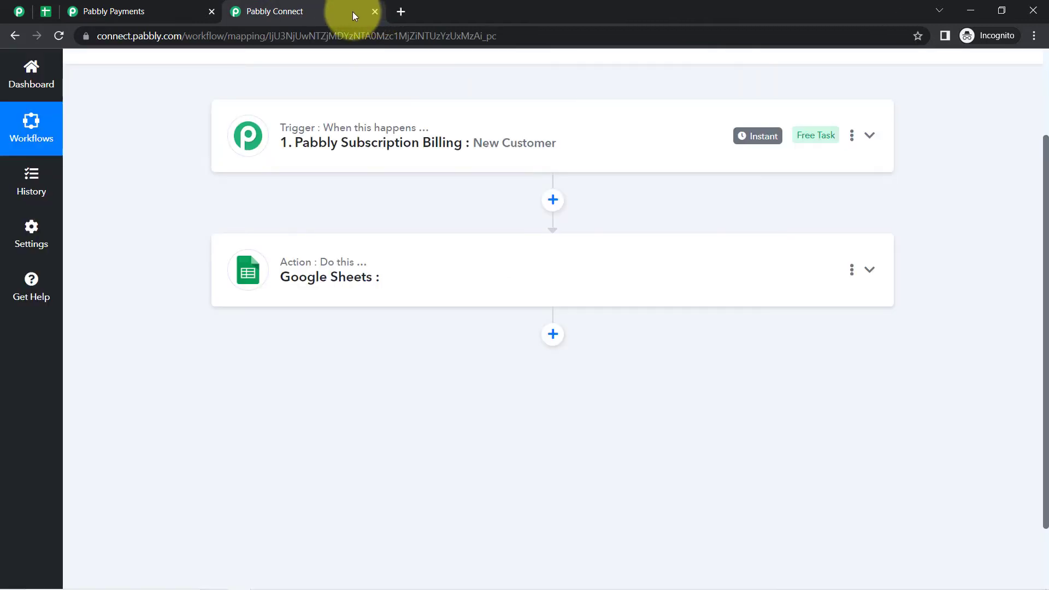
- Set the Google Sheets action event to Add New Row
mouse_move(752, 144)
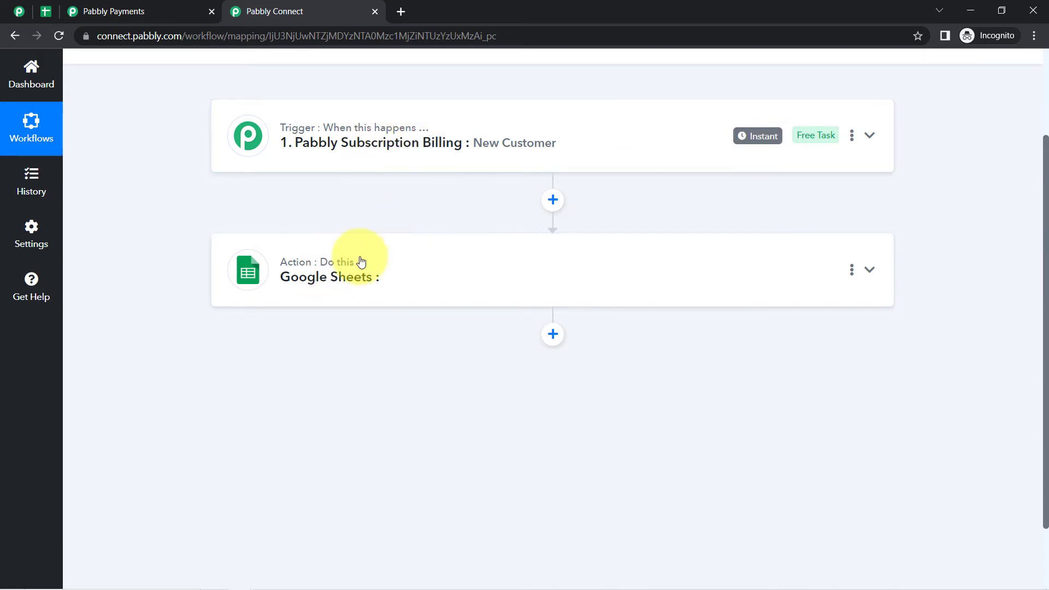
left_click(347, 275)
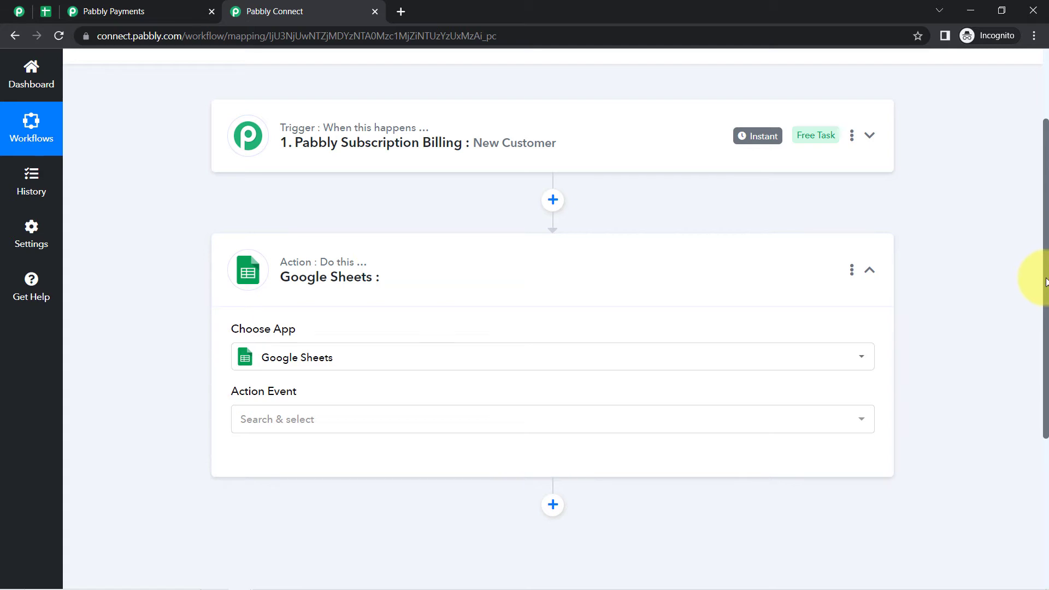
scroll(1045, 281, "down", 2)
left_click(289, 320)
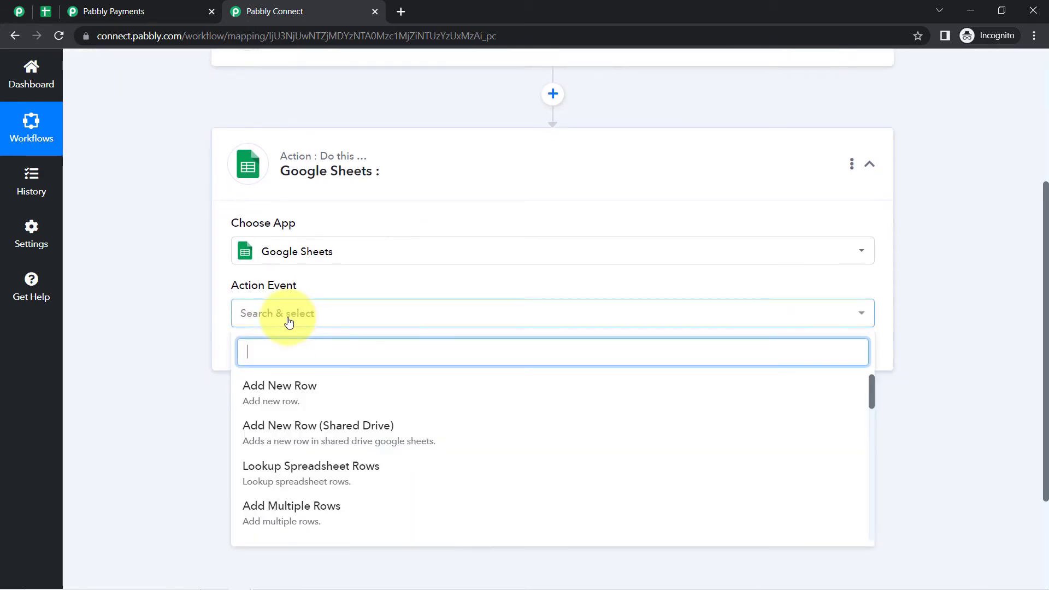
left_click(259, 392)
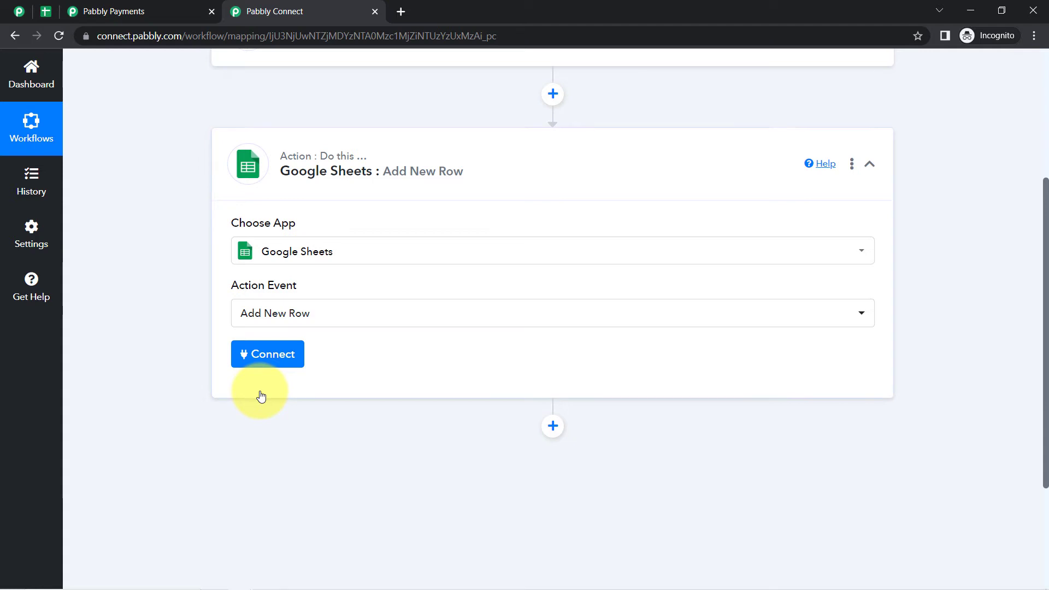
- Abandon the new Google sign-in and save the existing Google Sheets #3 connection instead
left_click(259, 355)
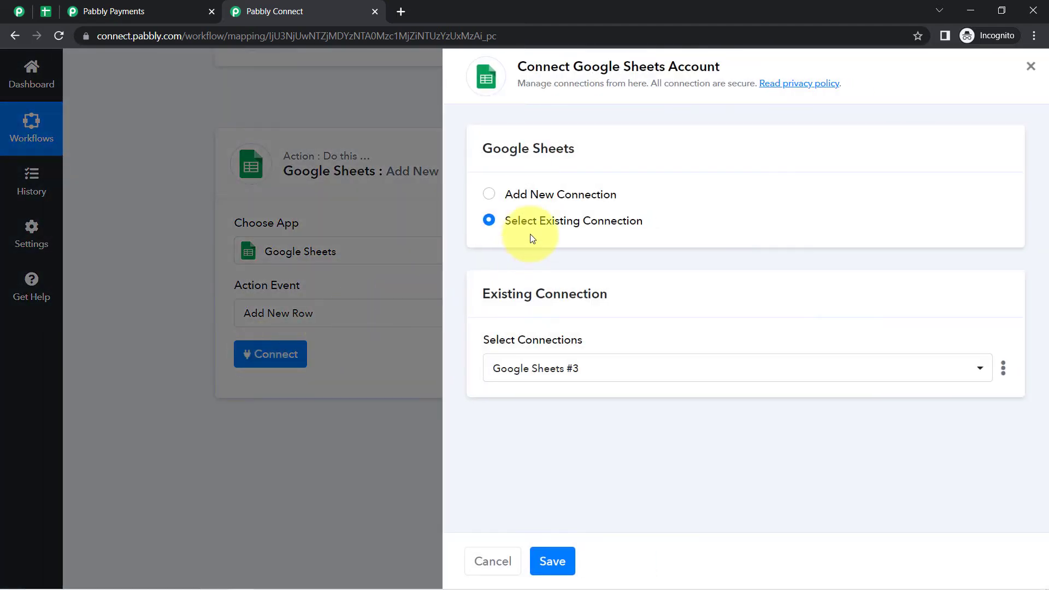
left_click(571, 195)
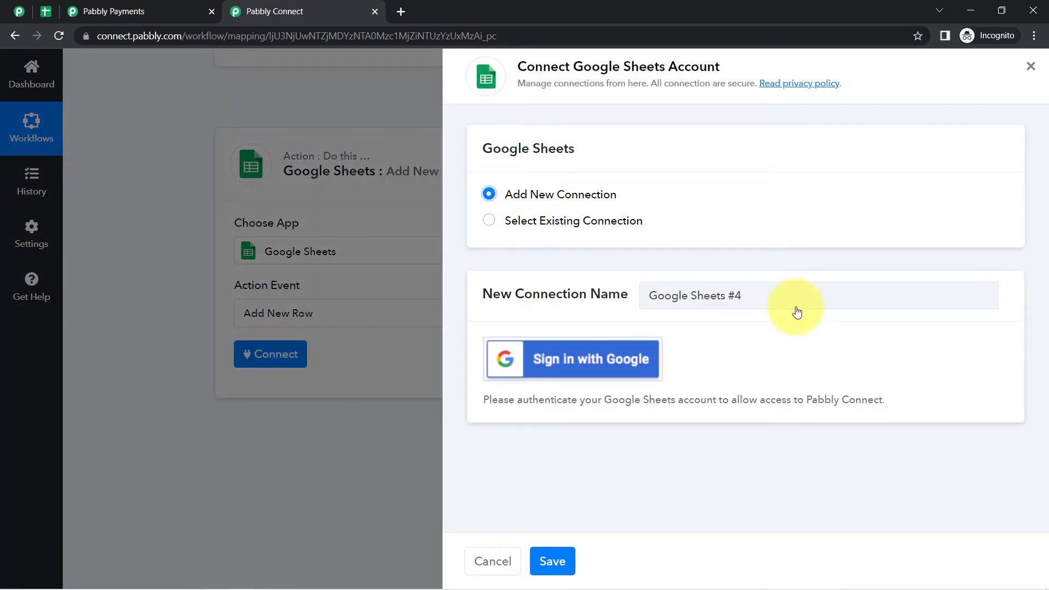
left_click_drag(535, 68, 674, 126)
left_click(583, 359)
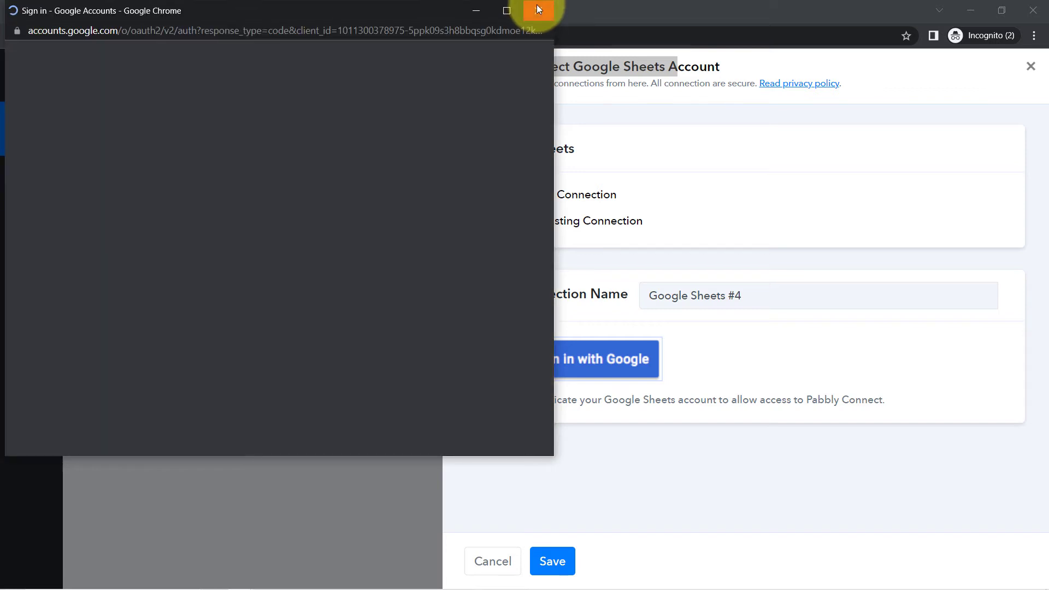
left_click(538, 10)
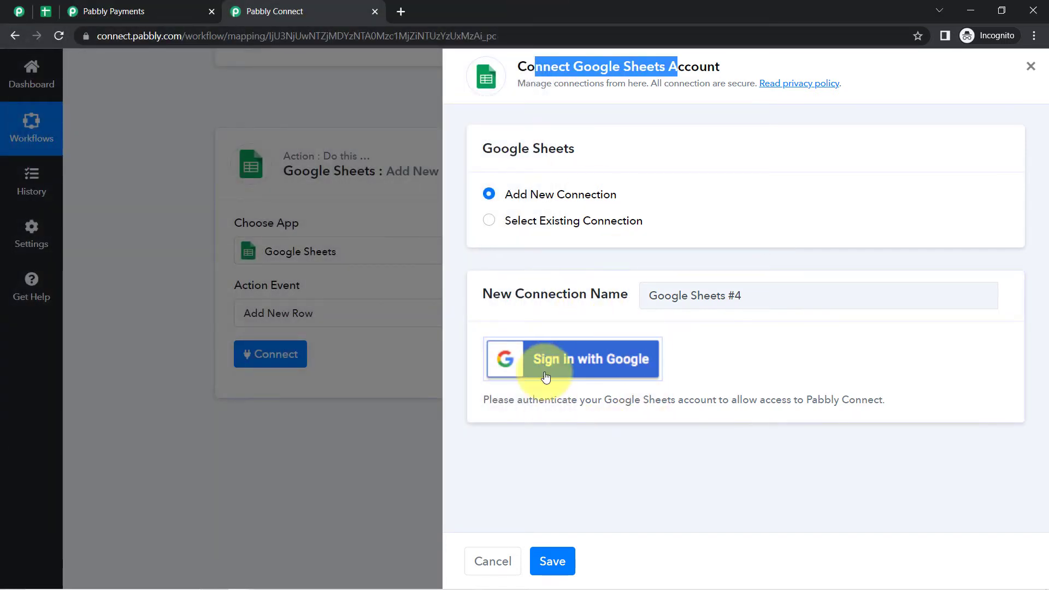
left_click(592, 226)
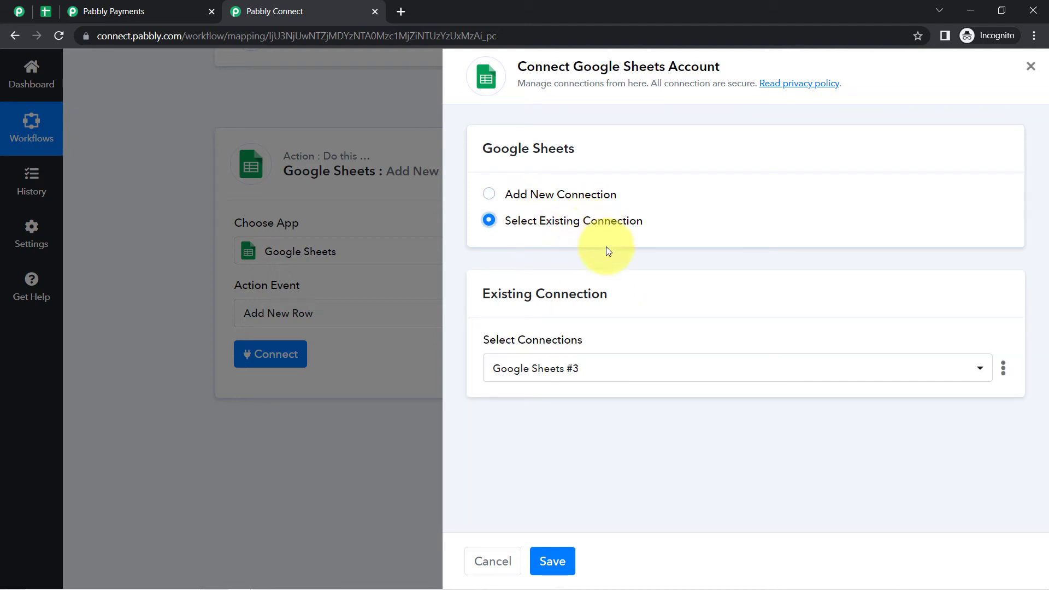
left_click(555, 560)
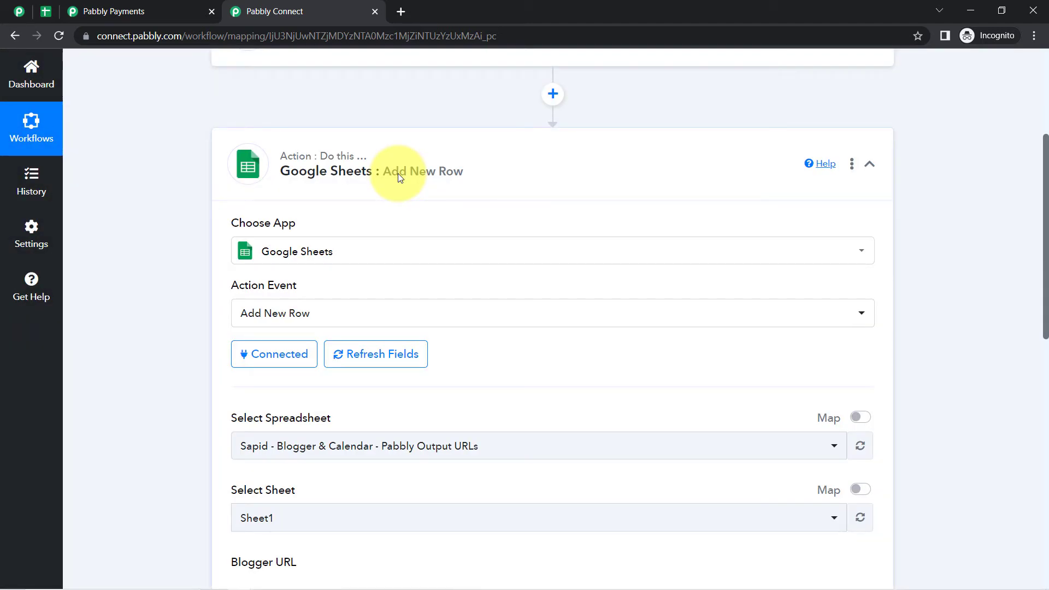
- Search 'all pa' and select the All Paid Customers spreadsheet, with Sheet1 filled in
left_click_drag(1044, 205, 1044, 254)
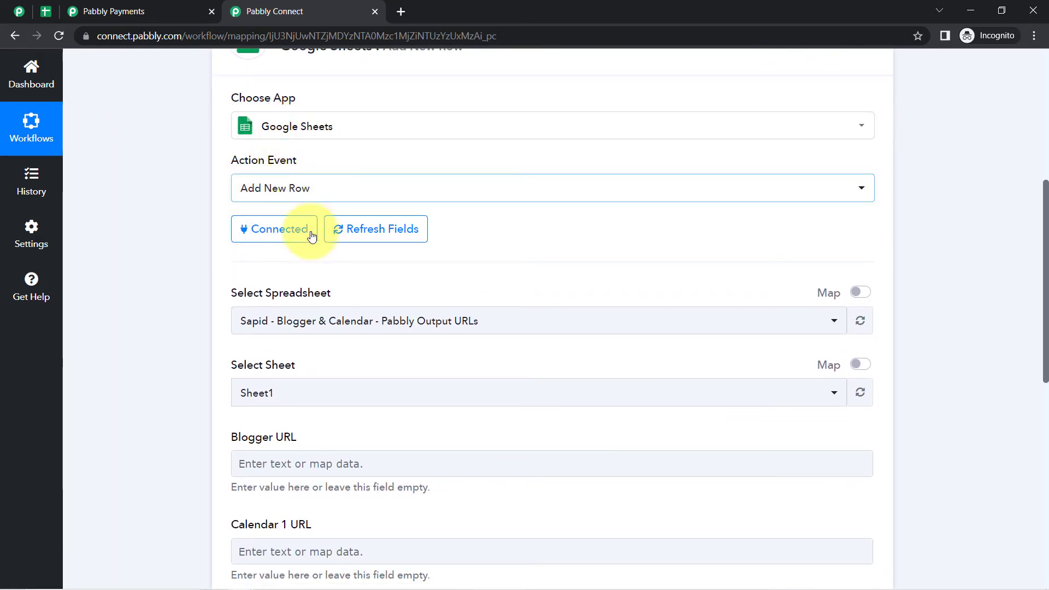
double_click(239, 295)
left_click(327, 325)
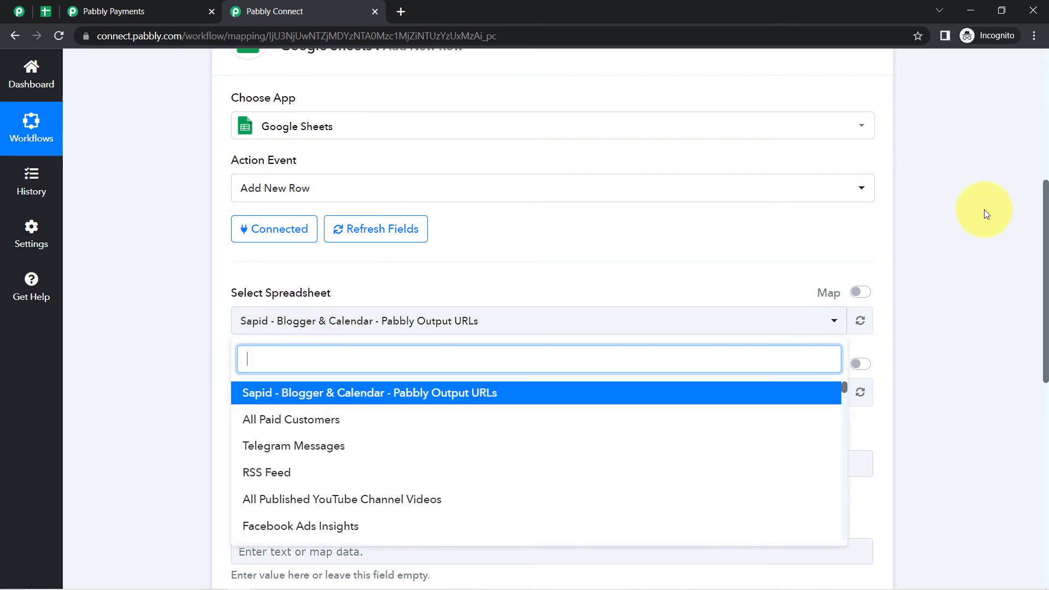
left_click_drag(1045, 204, 1038, 267)
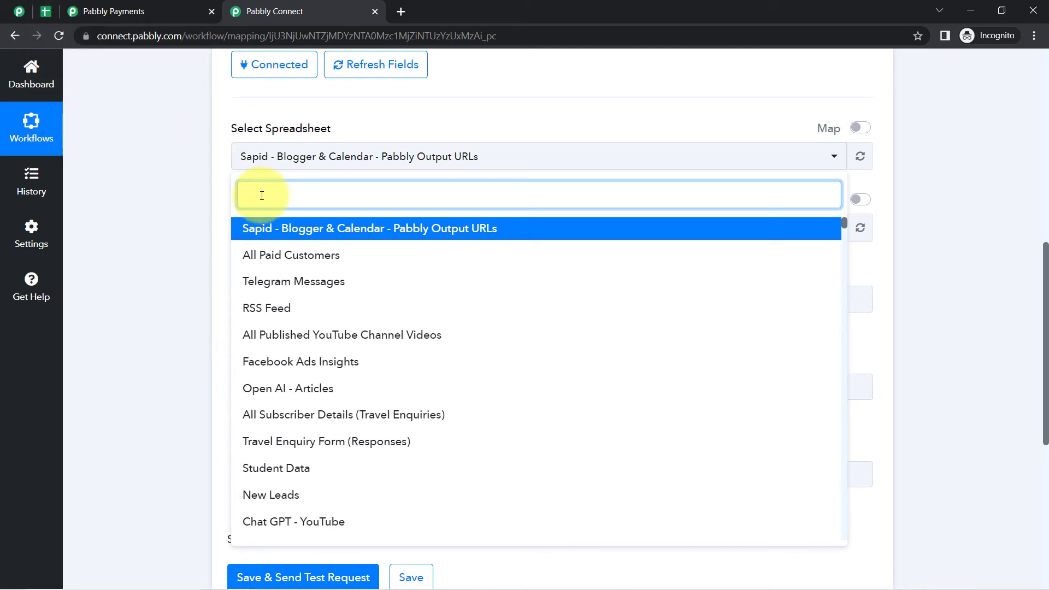
type("all pa")
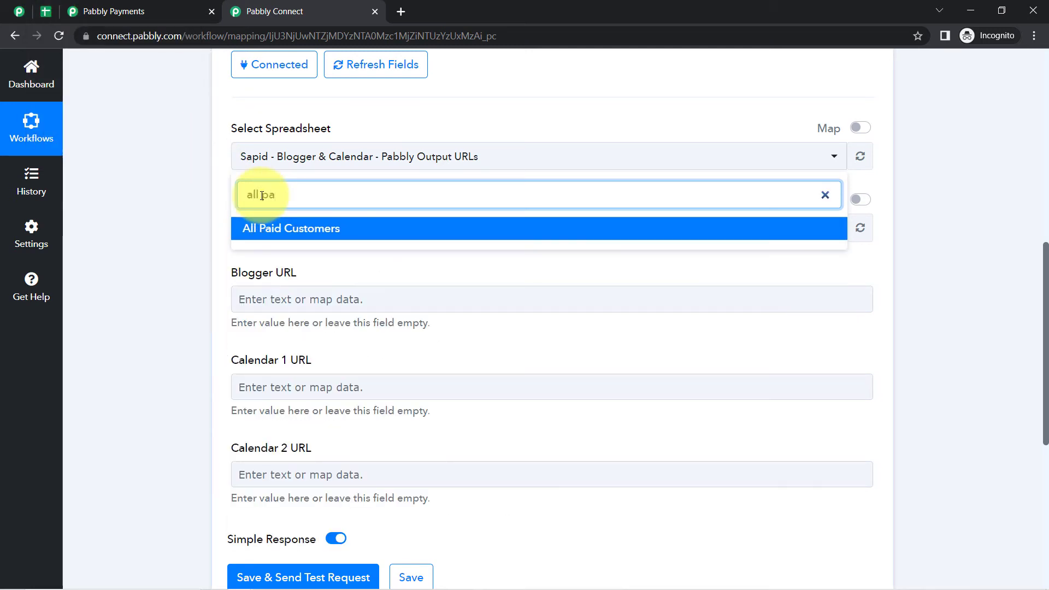
left_click(258, 230)
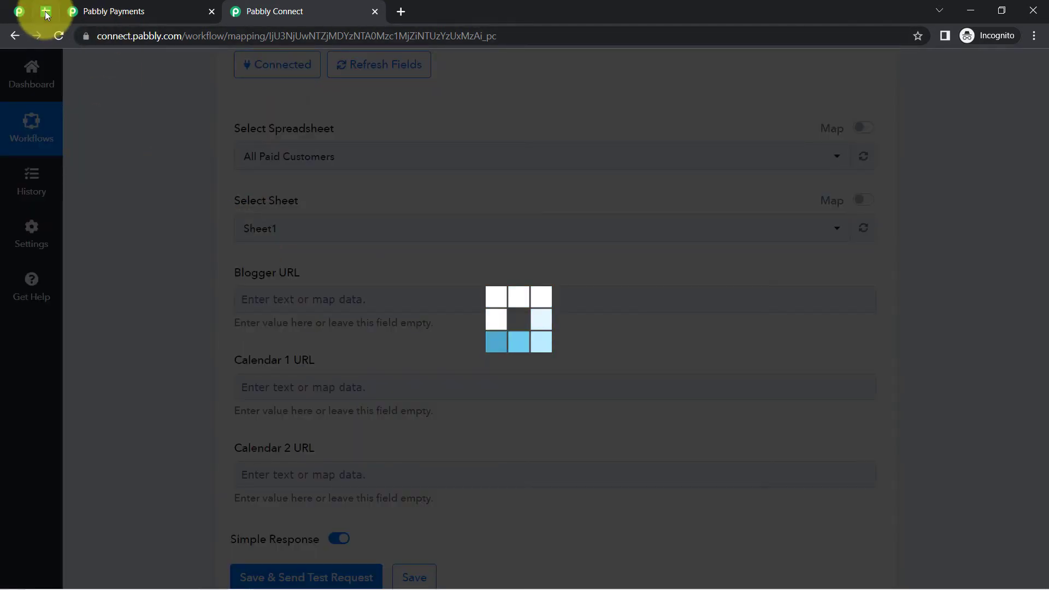
left_click(46, 13)
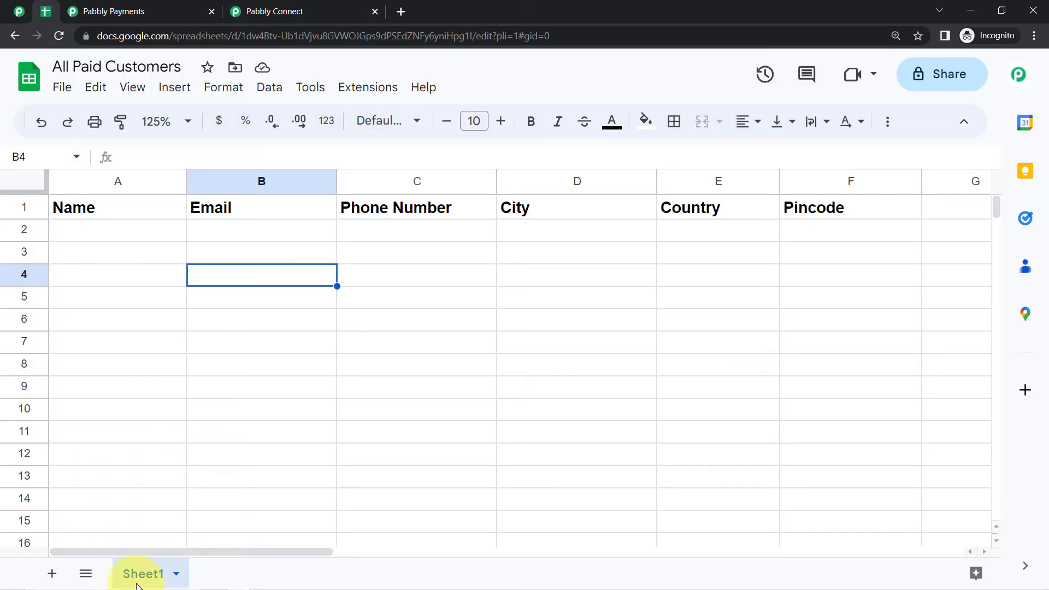
left_click(262, 11)
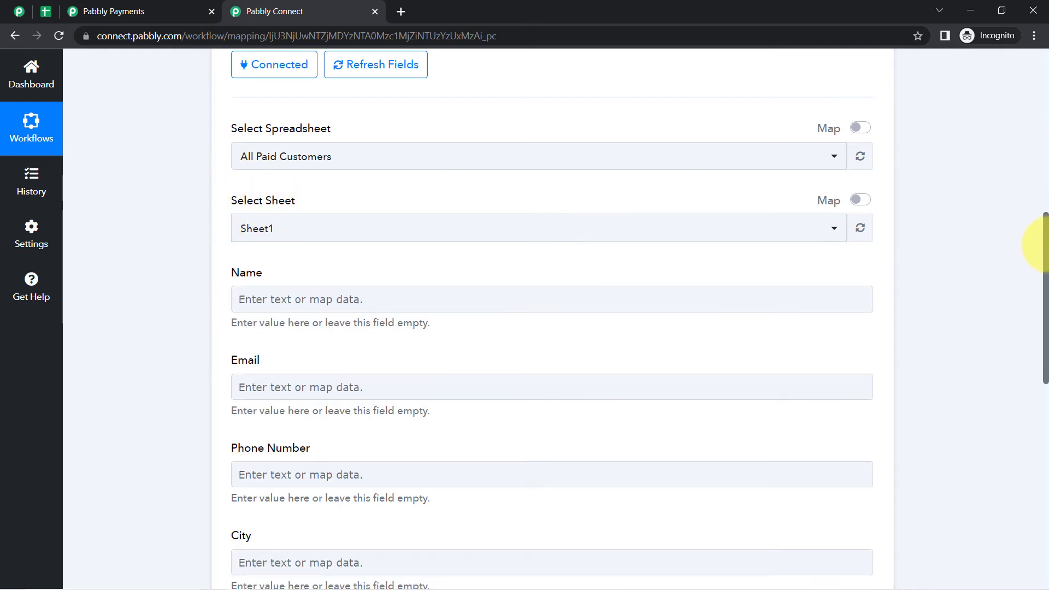
left_click(45, 11)
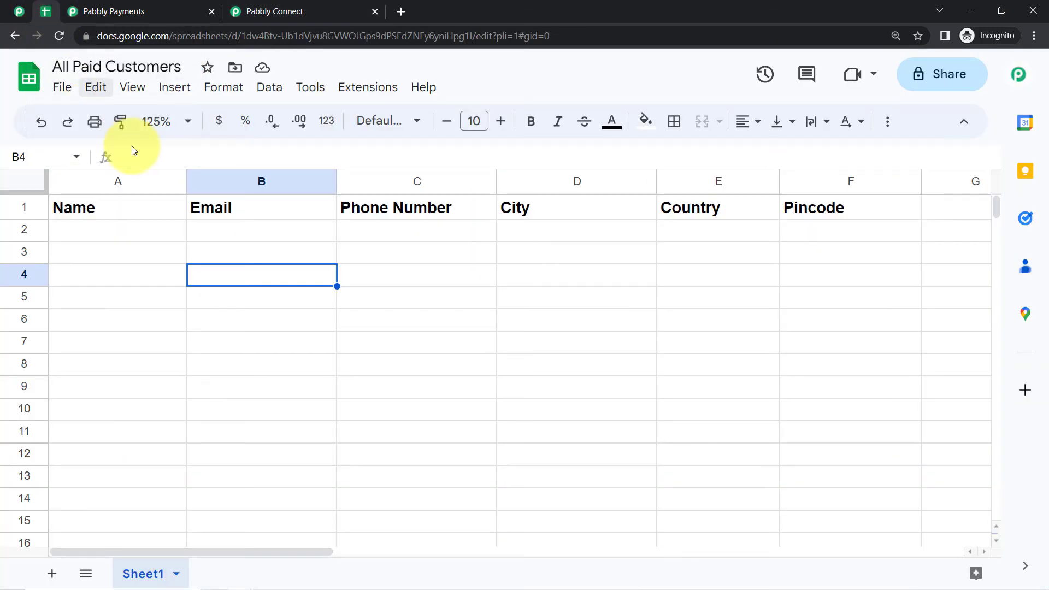
left_click(116, 180)
left_click(238, 179)
left_click(398, 175)
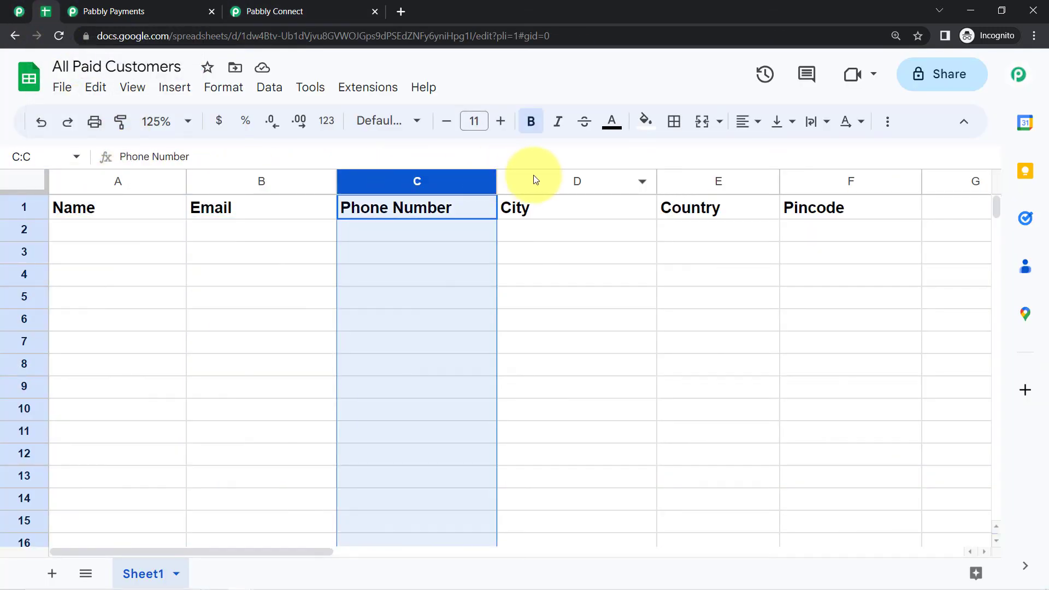
left_click(533, 176)
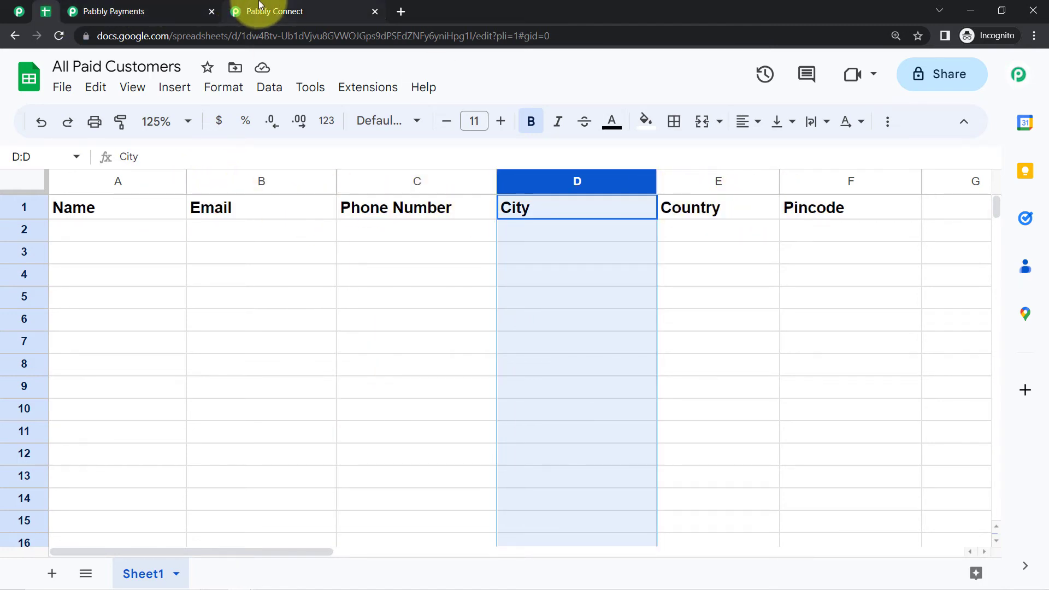
left_click(276, 11)
left_click_drag(1045, 228, 1044, 275)
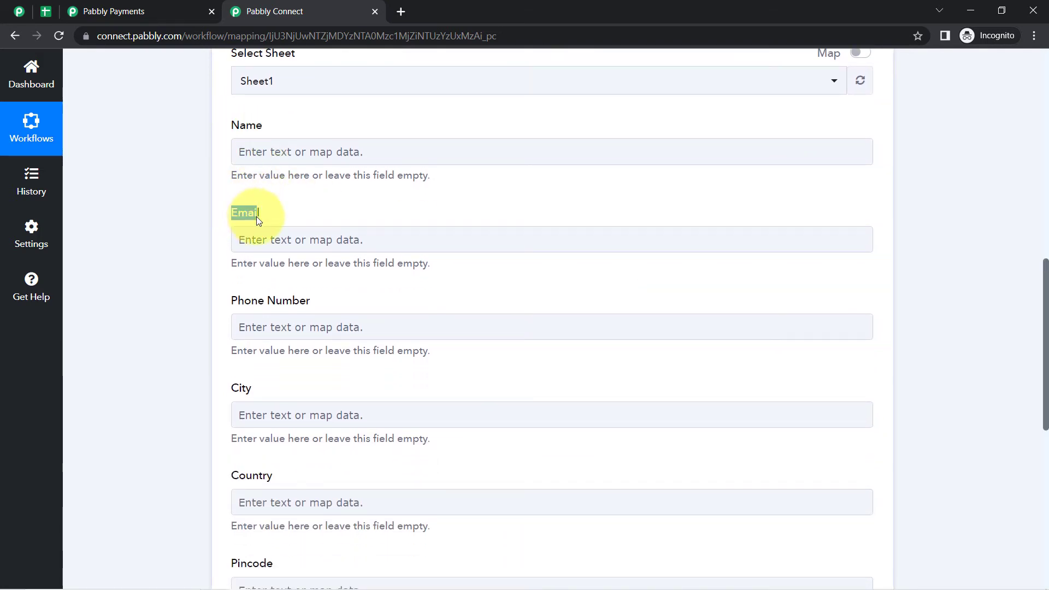
left_click_drag(250, 301, 282, 301)
scroll(265, 368, "down", 1)
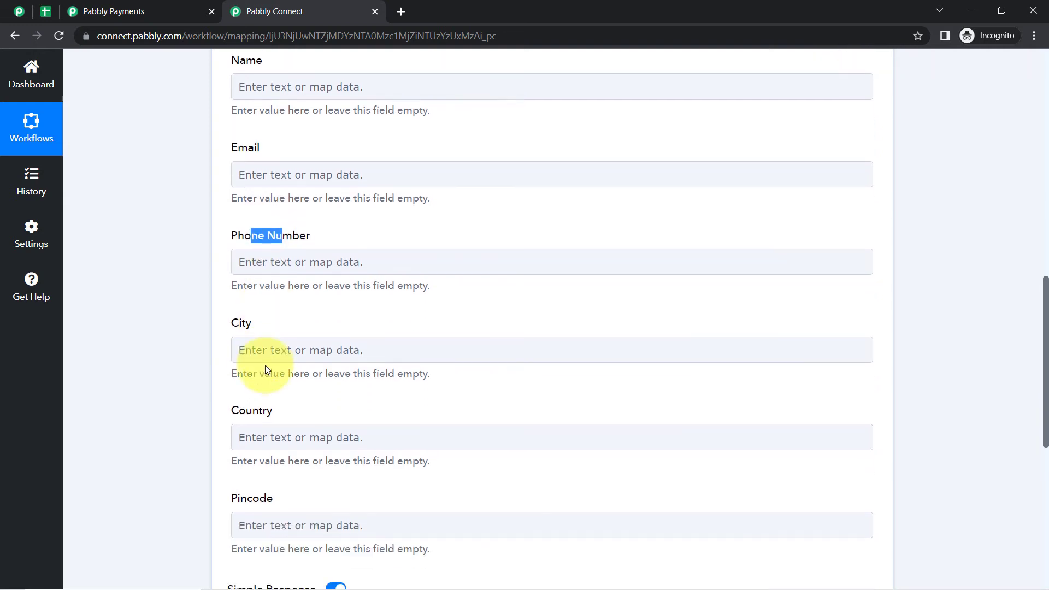
scroll(254, 437, "up", 1)
scroll(175, 443, "down", 1)
left_click(46, 12)
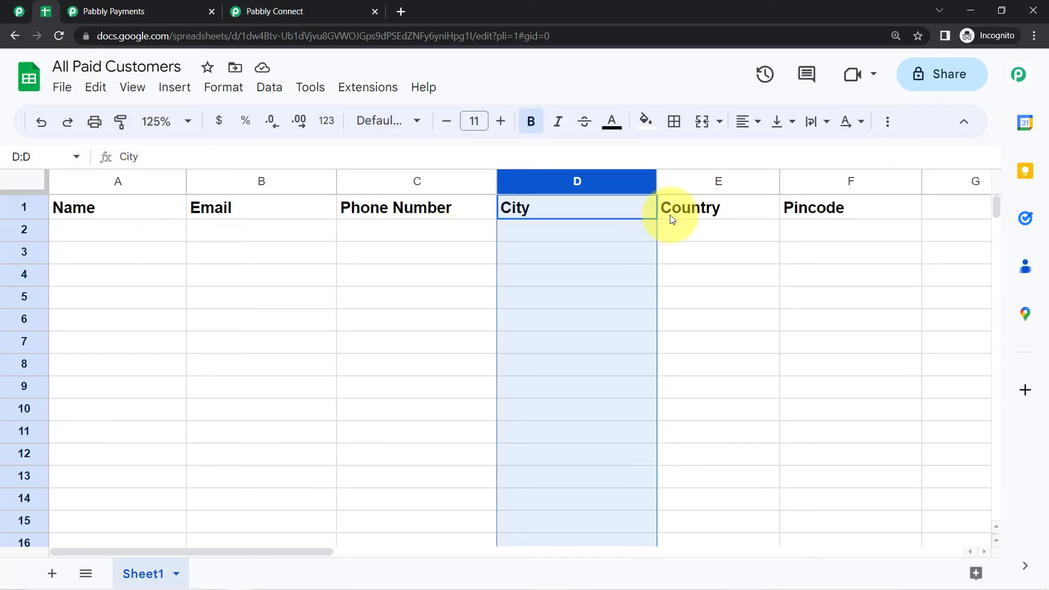
left_click(803, 273)
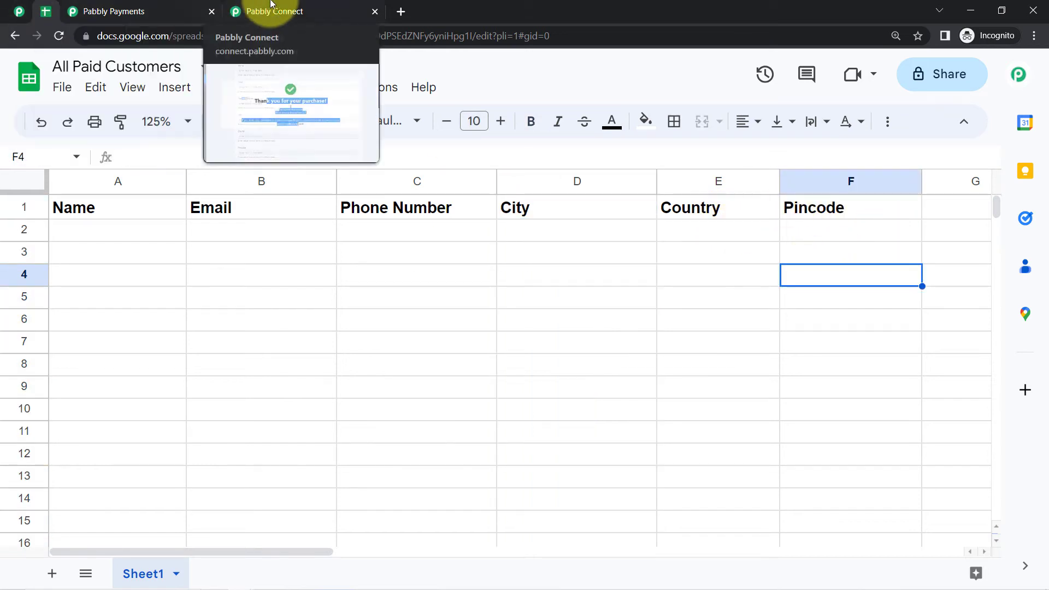
left_click(272, 8)
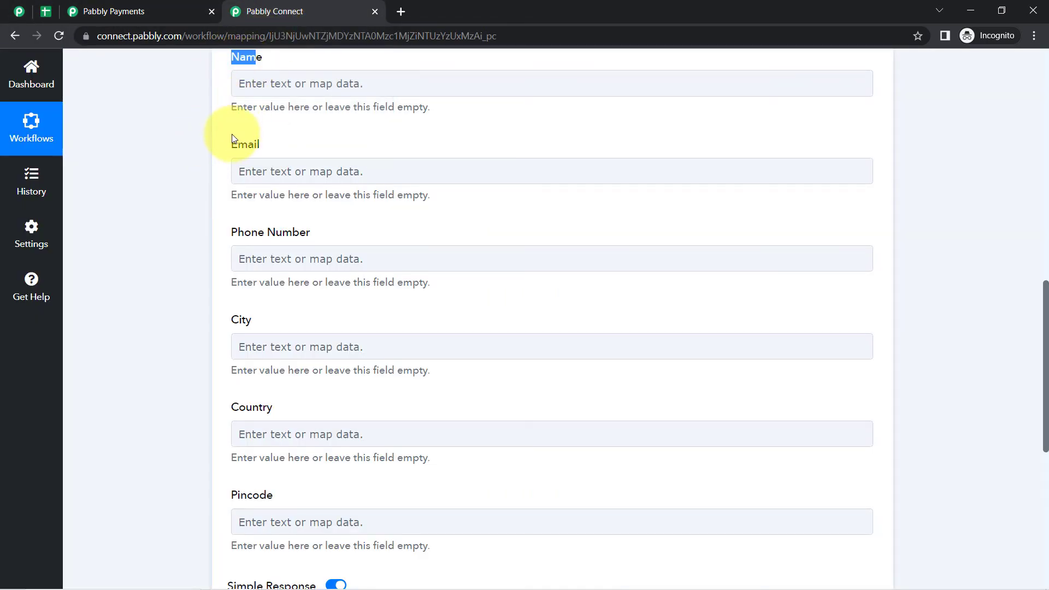
scroll(267, 303, "down", 7)
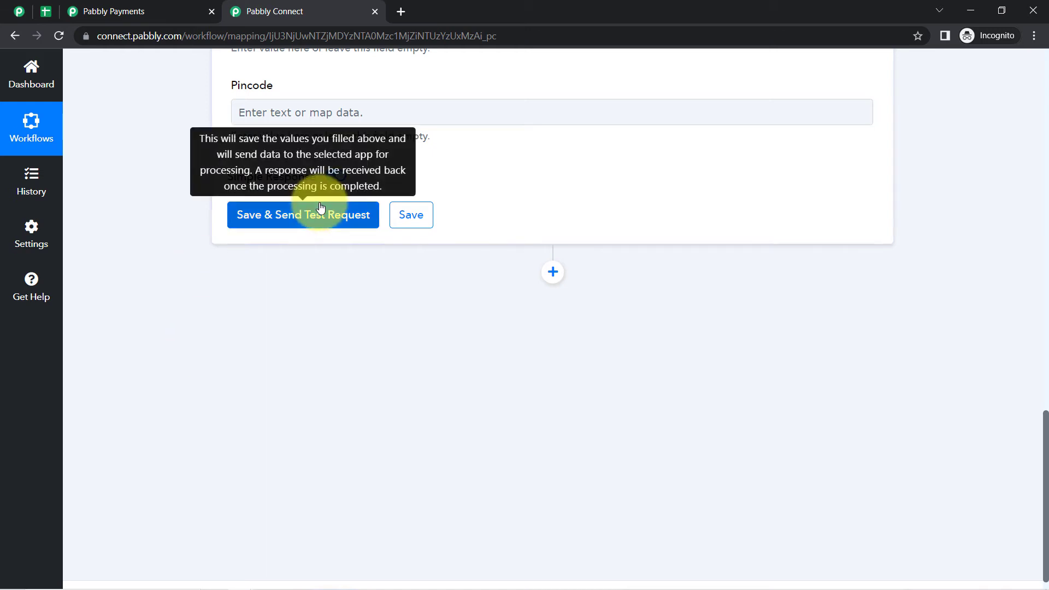
scroll(255, 254, "up", 2)
scroll(255, 254, "up", 4)
left_click(48, 10)
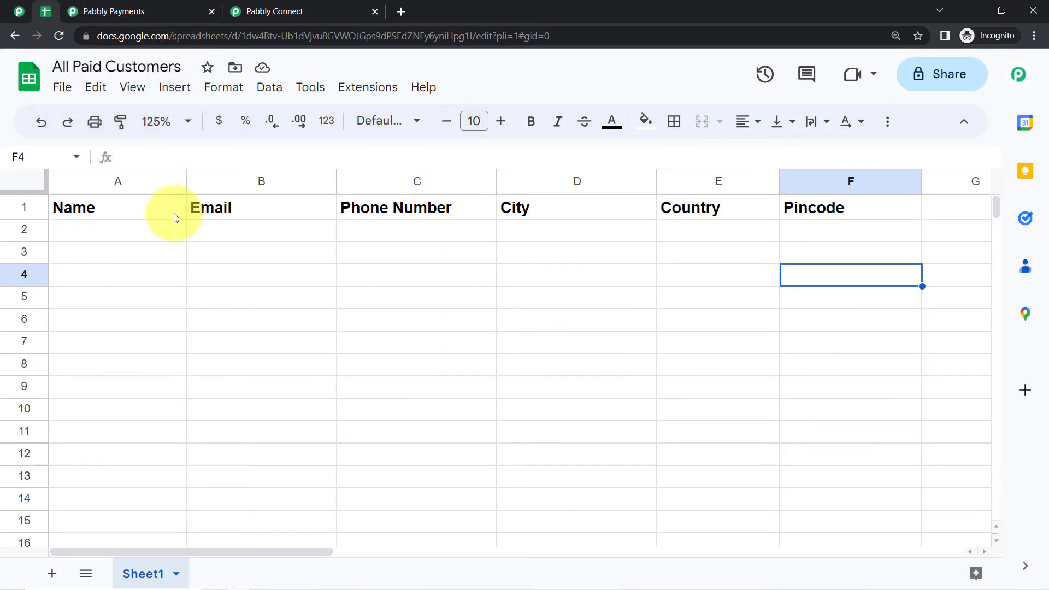
left_click(281, 9)
left_click(154, 178)
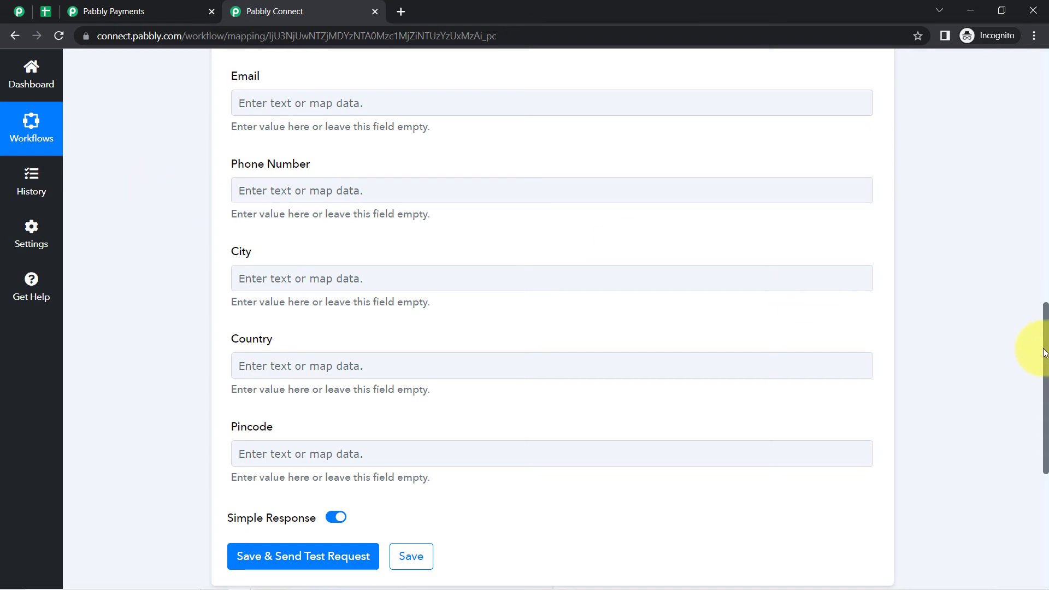
left_click_drag(1043, 353, 1038, 120)
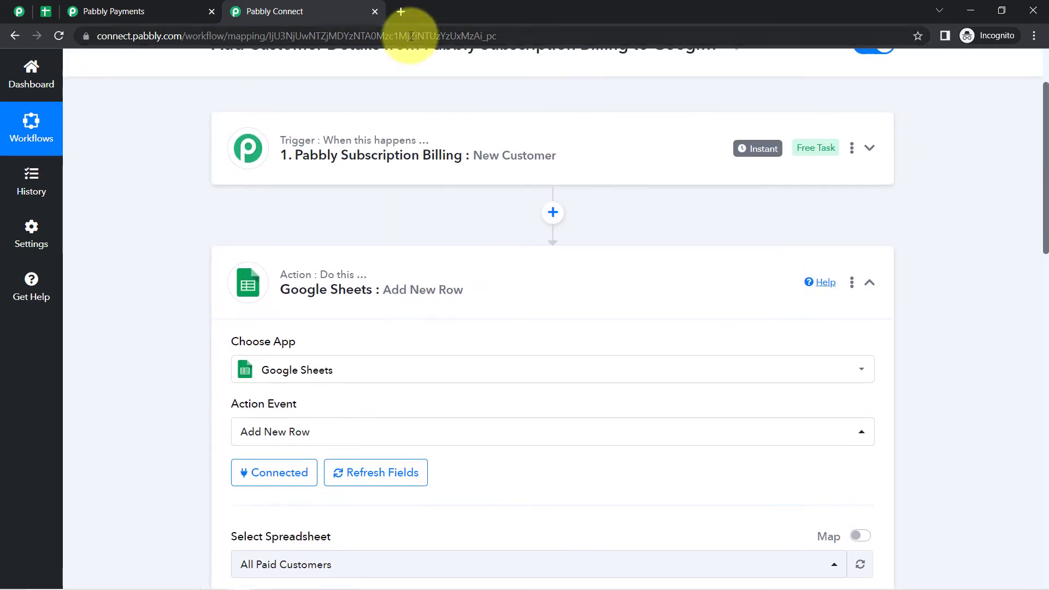
- Review the New Customer trigger's captured first name, last name, email and creation timestamp
left_click(421, 153)
scroll(179, 290, "down", 8)
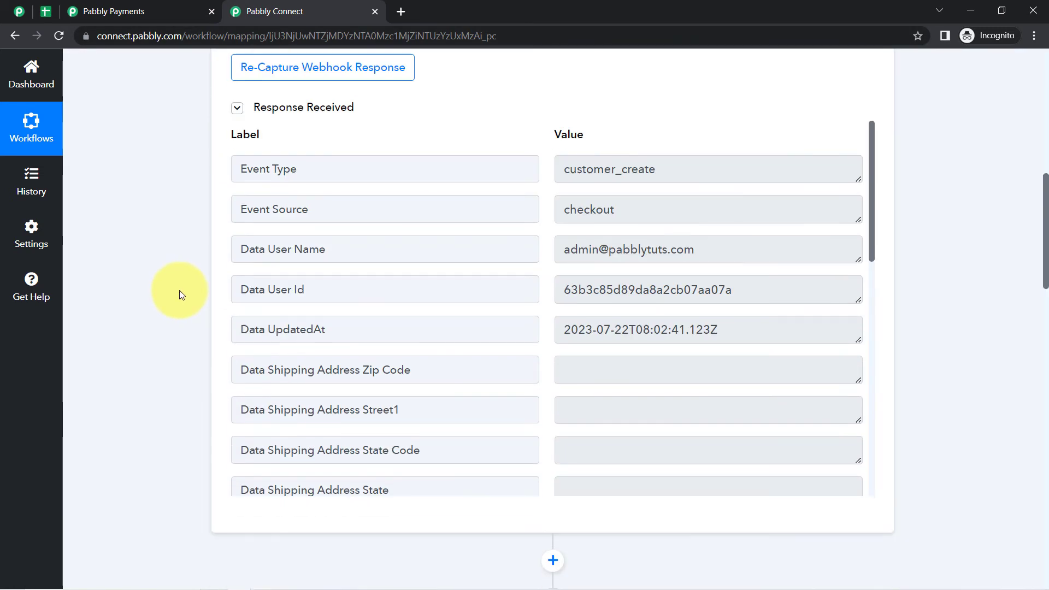
left_click_drag(687, 255, 621, 257)
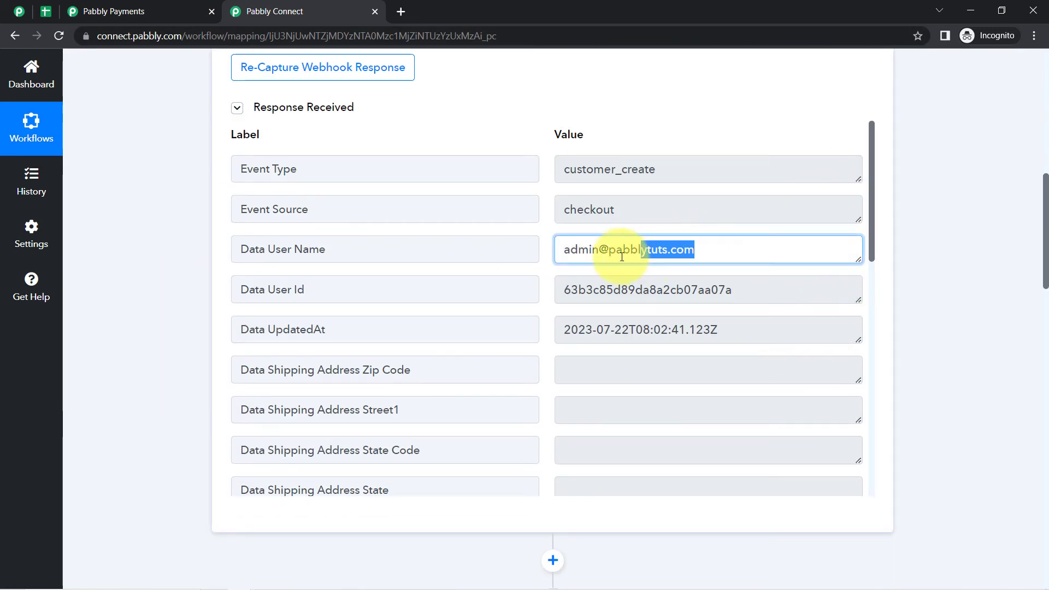
left_click_drag(873, 164, 863, 311)
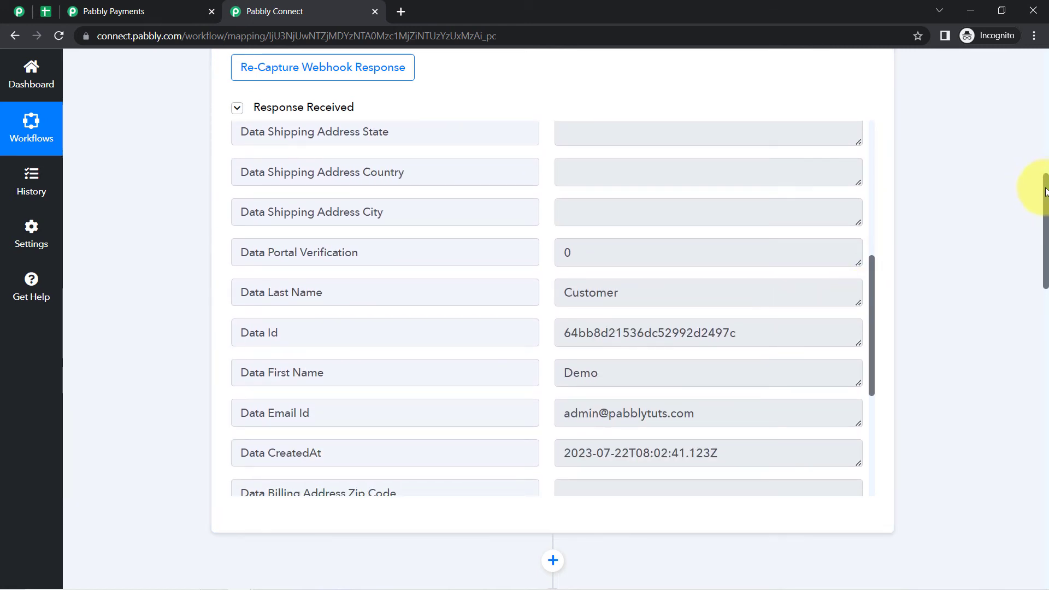
left_click_drag(1045, 192, 1007, 393)
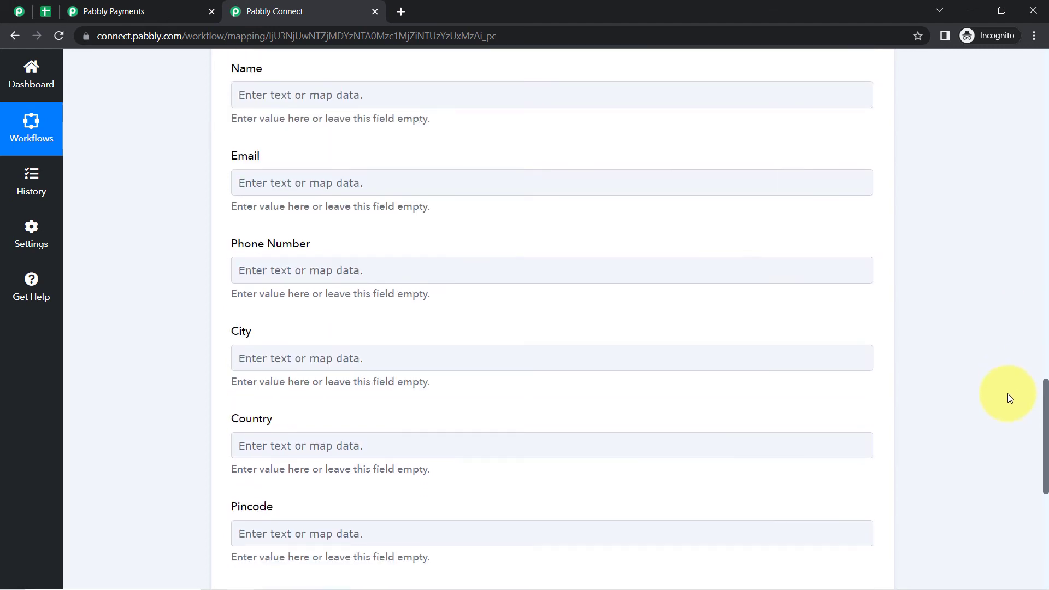
- Map the Name field to the trigger's Data First Name and Data Last Name
left_click(252, 98)
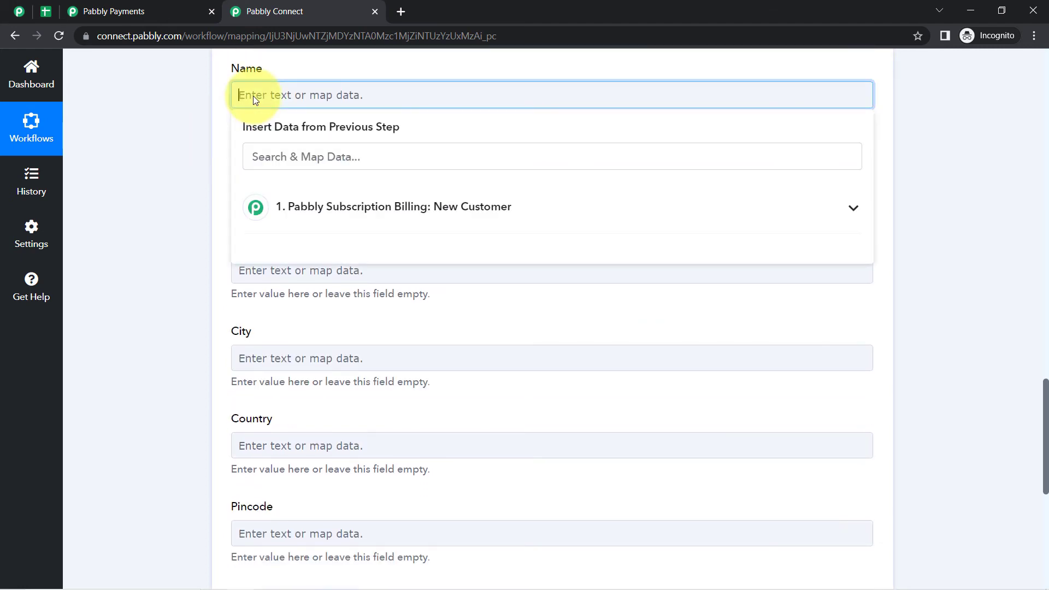
left_click(319, 218)
left_click(274, 165)
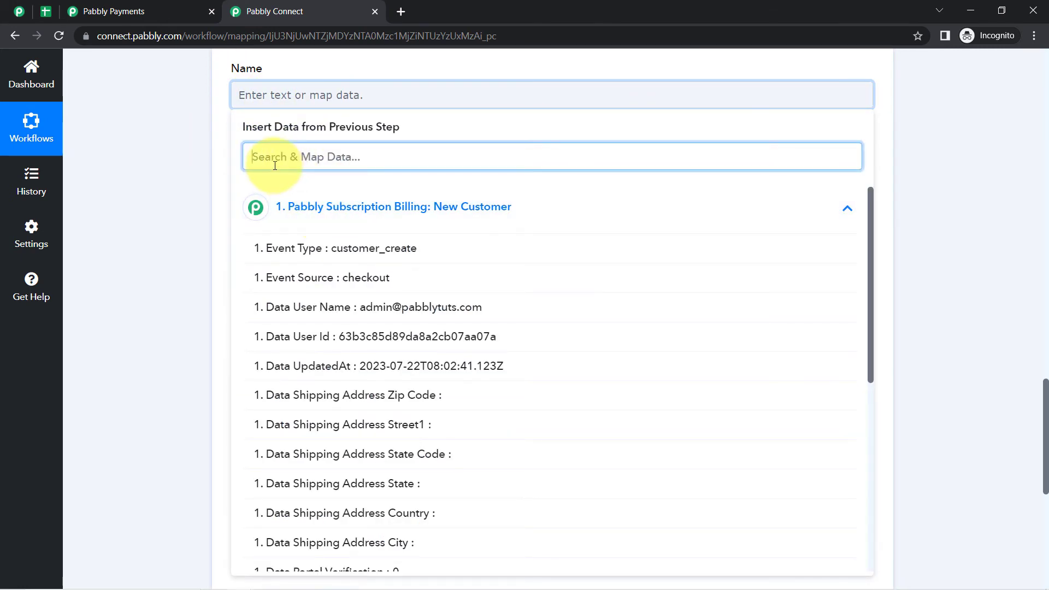
type("dem")
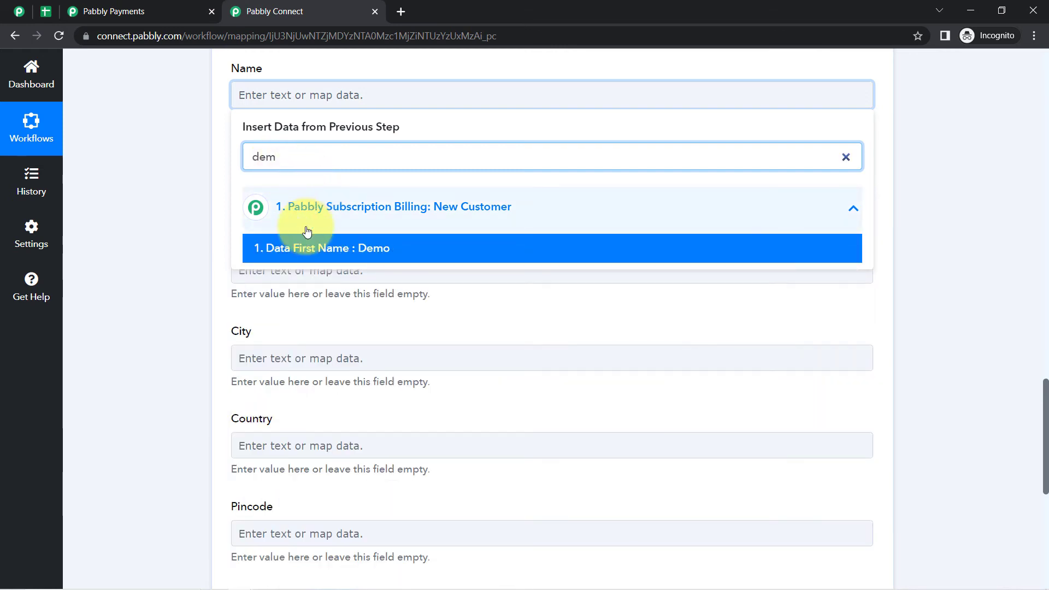
left_click(298, 249)
left_click(164, 219)
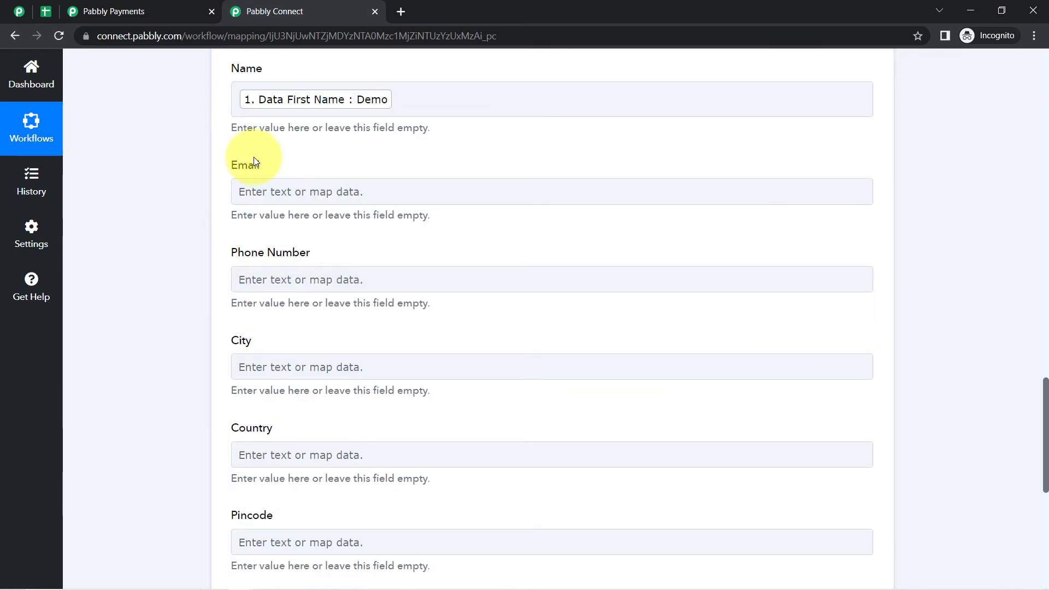
left_click(402, 105)
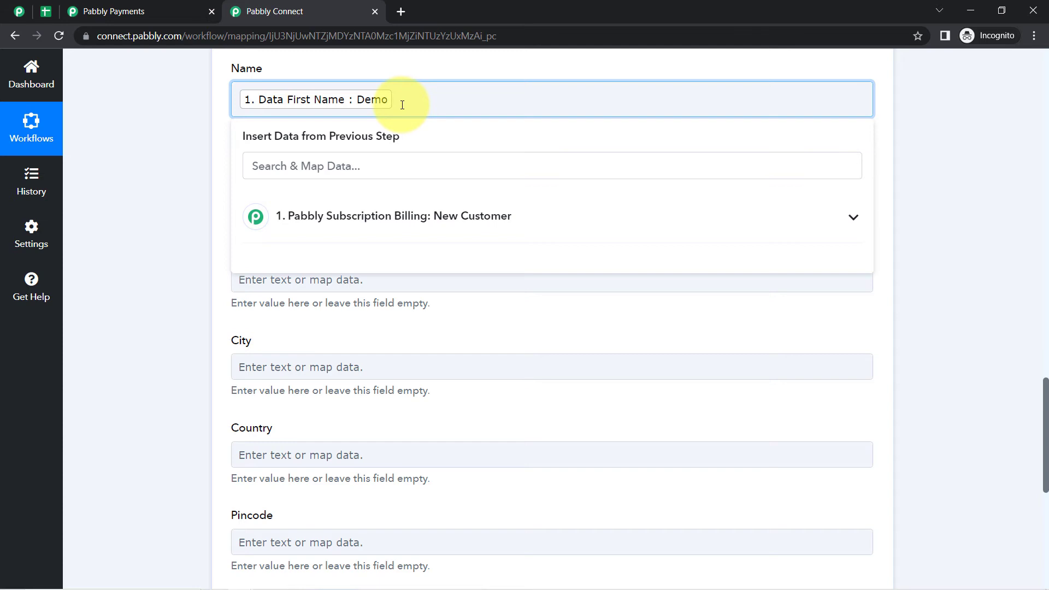
left_click(323, 167)
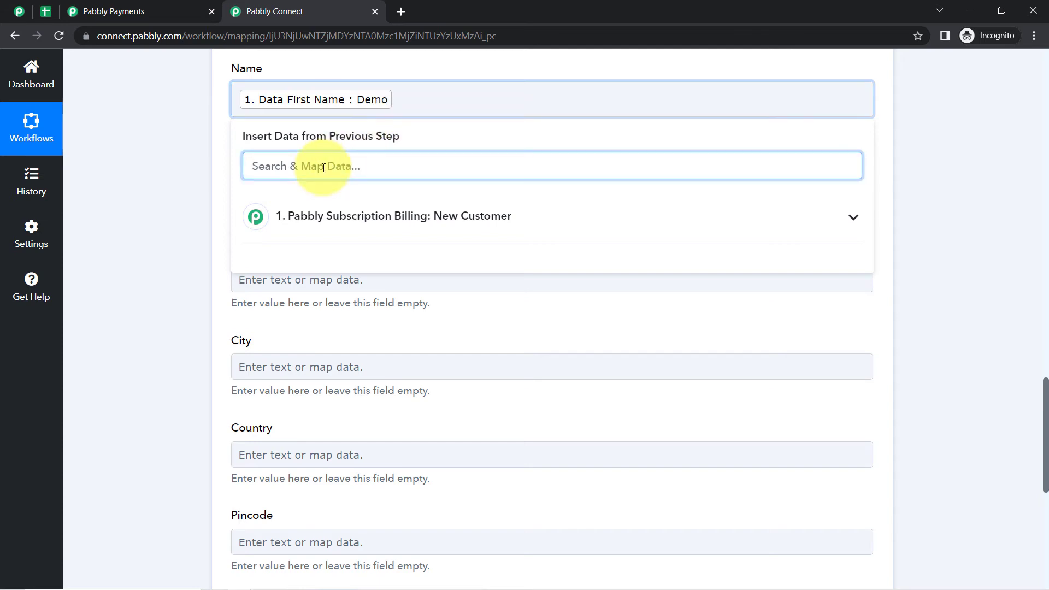
type("cust")
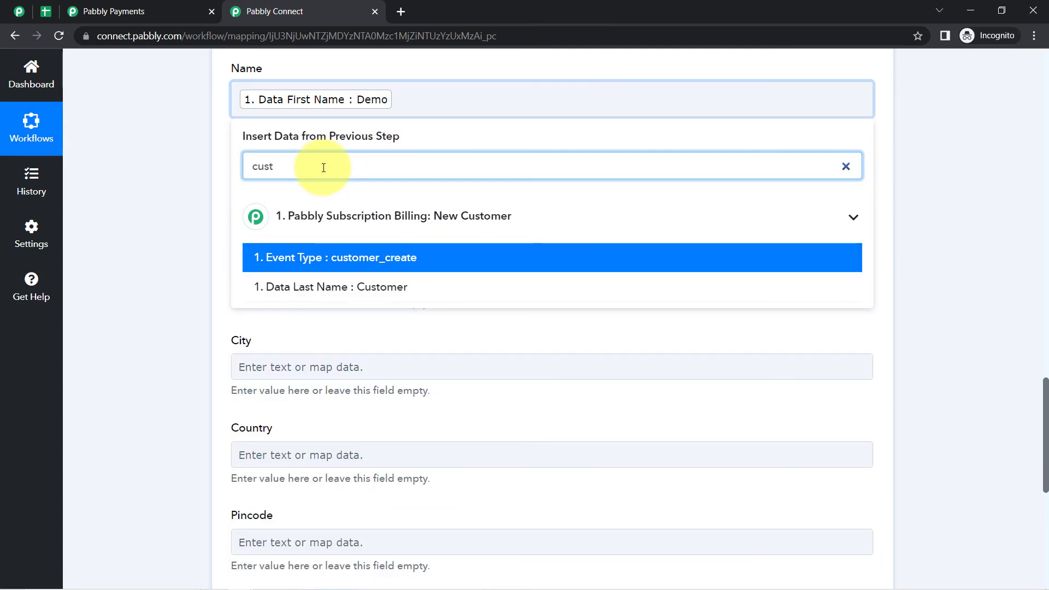
left_click(322, 287)
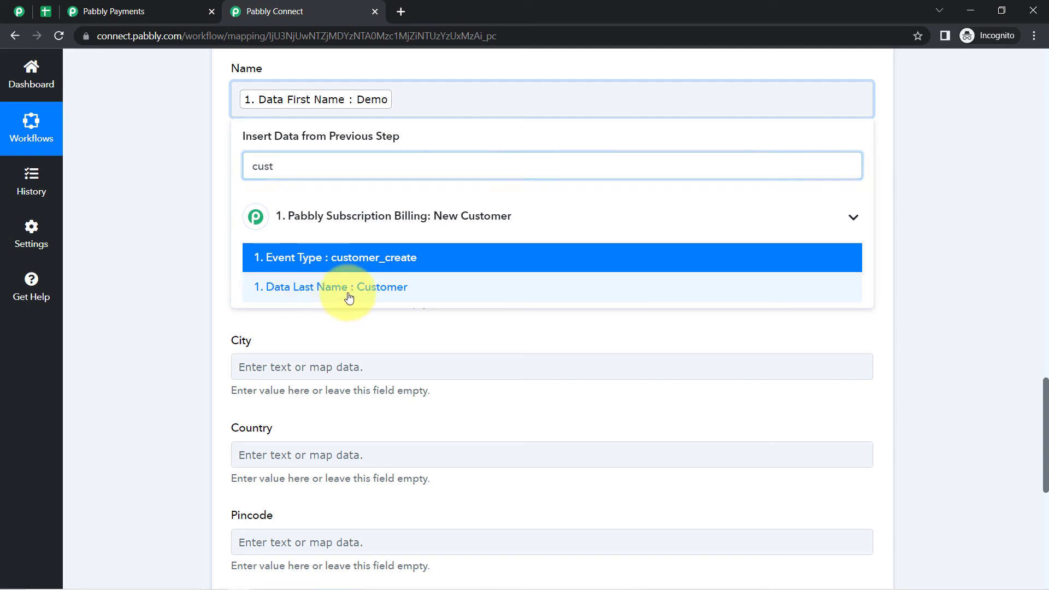
left_click_drag(222, 78, 306, 73)
left_click(152, 152)
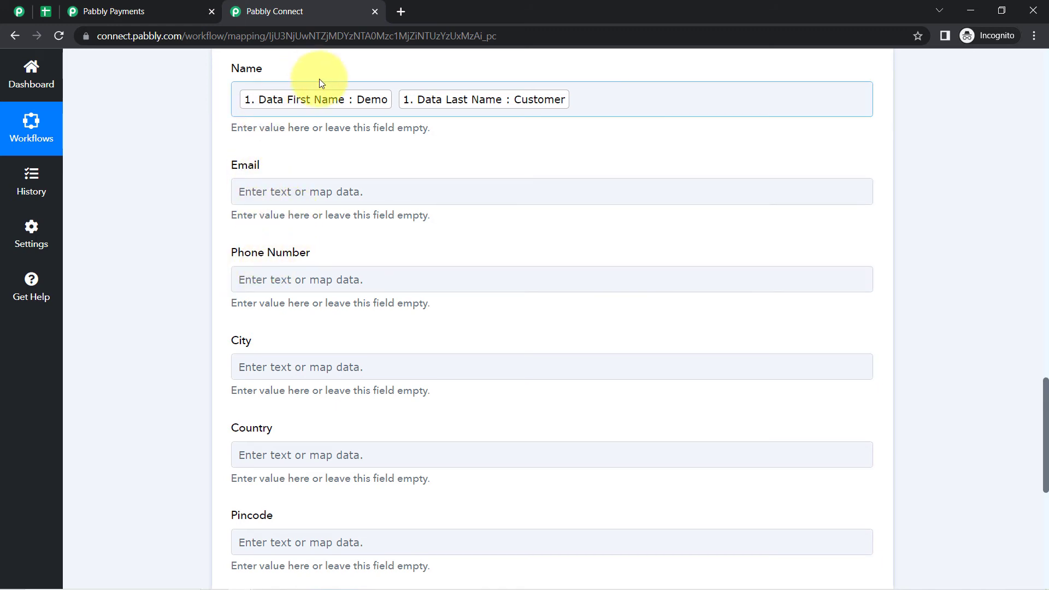
- Map the Email field to Data User Name, found by searching '@'
left_click(257, 195)
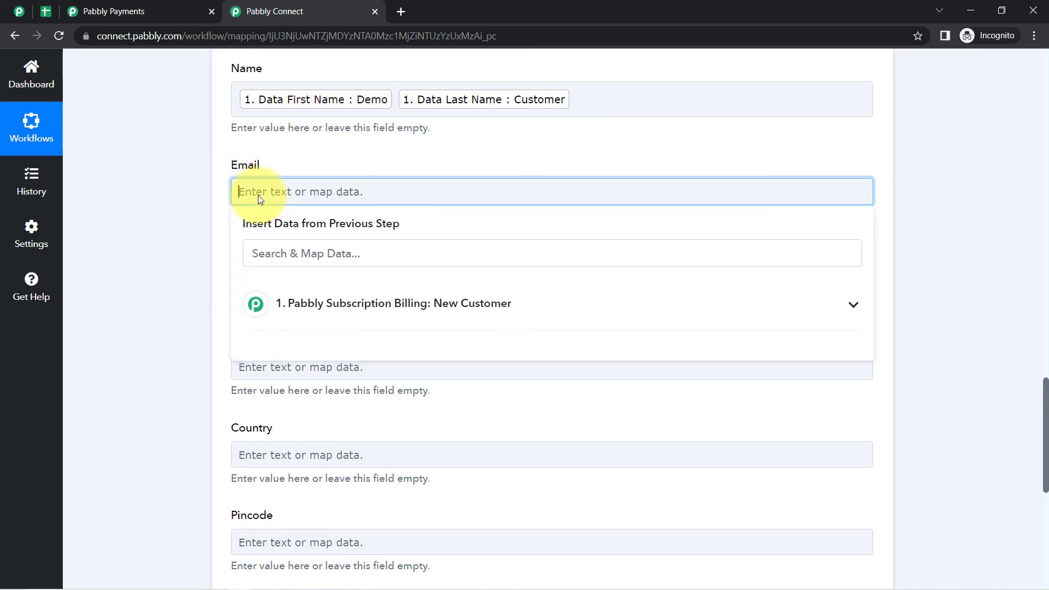
left_click(266, 254)
type("@")
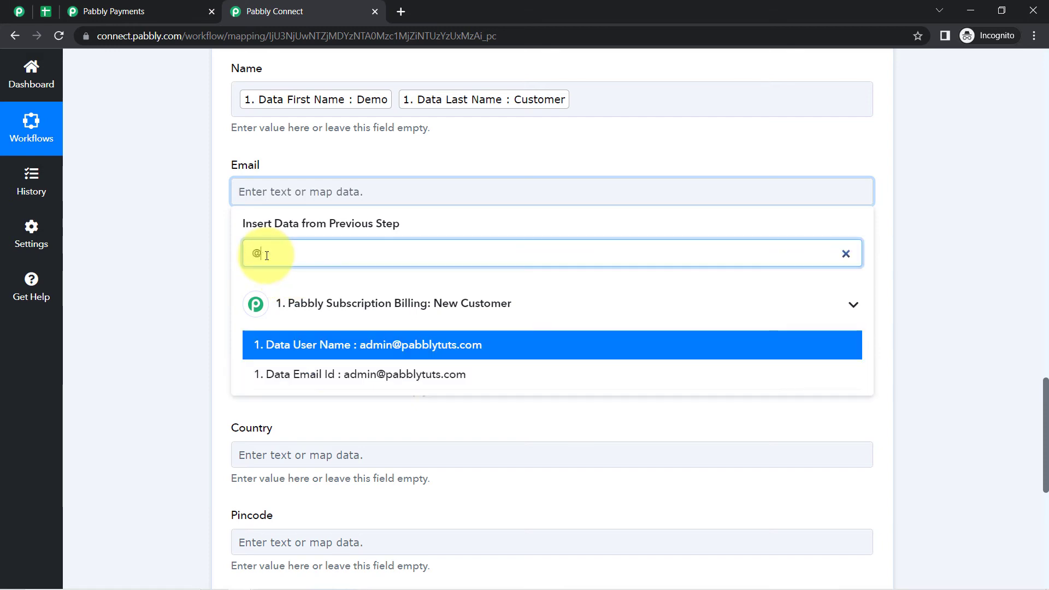
left_click(374, 344)
left_click(191, 243)
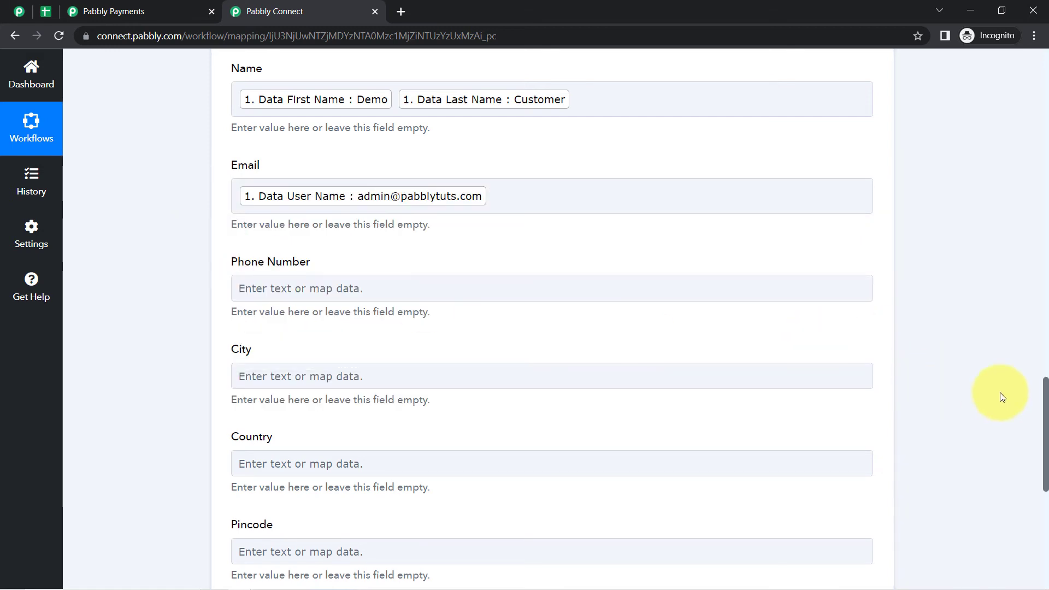
left_click_drag(1044, 394, 1025, 328)
- Scroll the mapping form and glance at the Pabbly Payments and All Paid Customers tabs
scroll(1020, 328, "down", 3)
scroll(1014, 260, "up", 8)
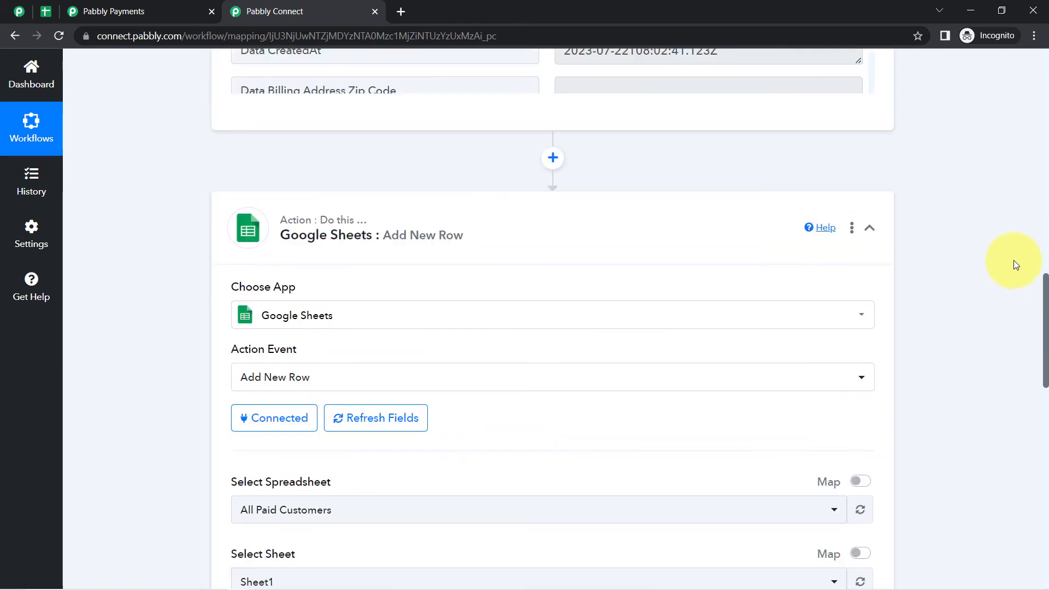
scroll(1011, 273, "down", 9)
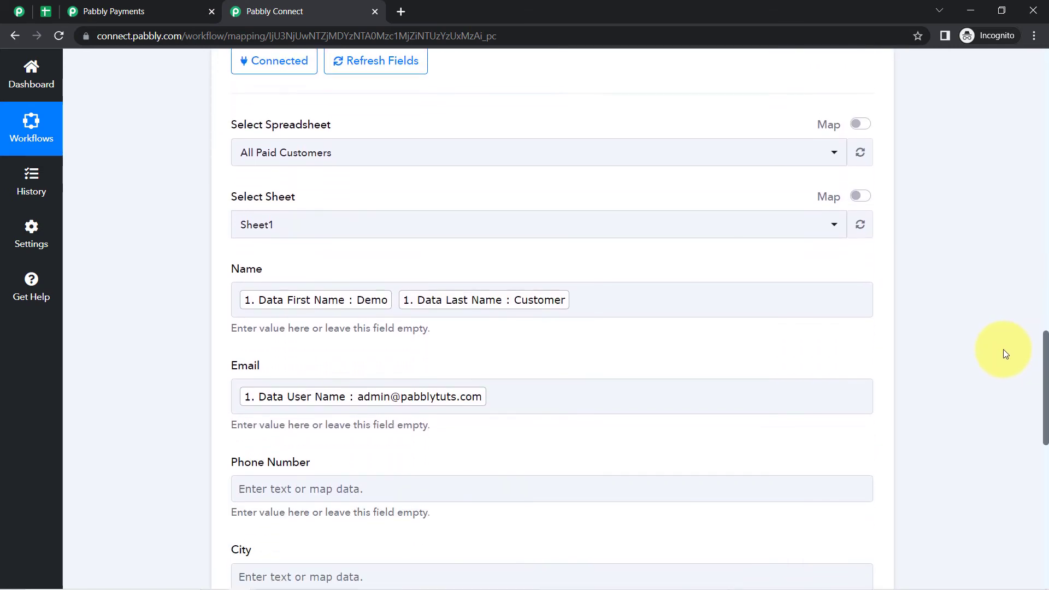
scroll(1002, 366, "down", 2)
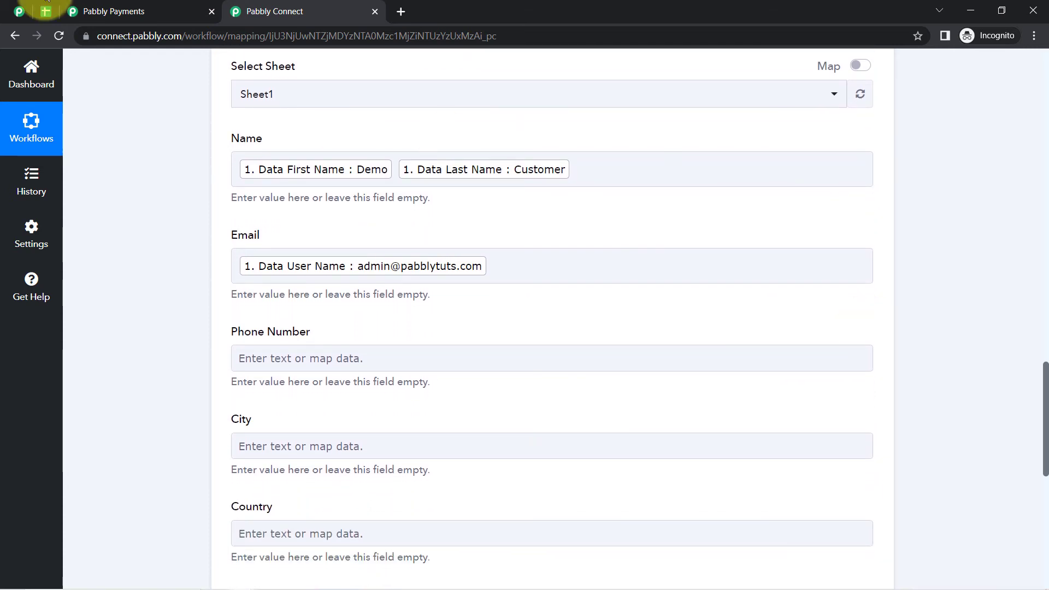
left_click(19, 11)
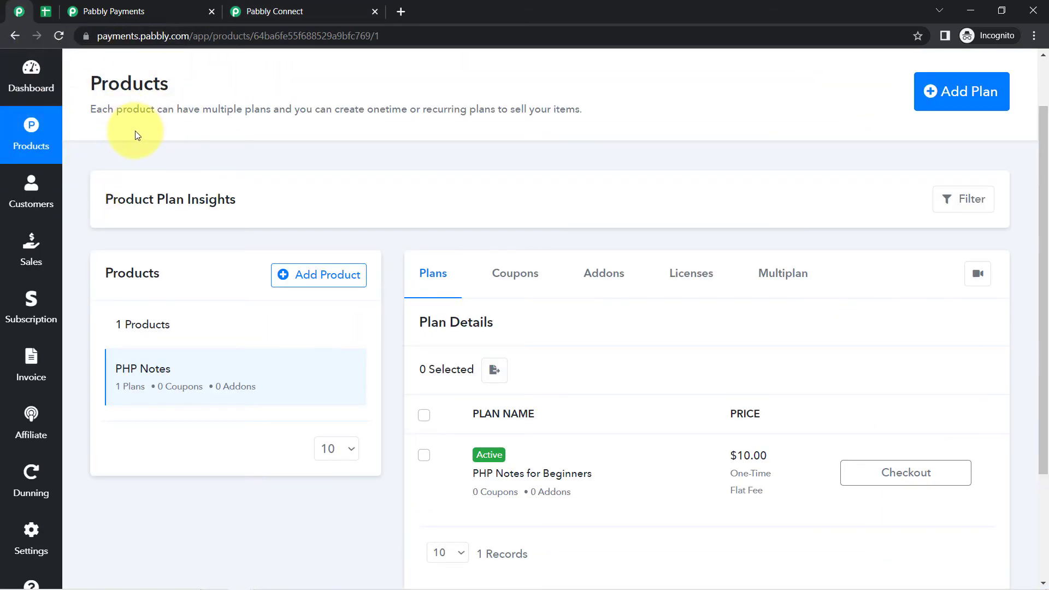
left_click(52, 11)
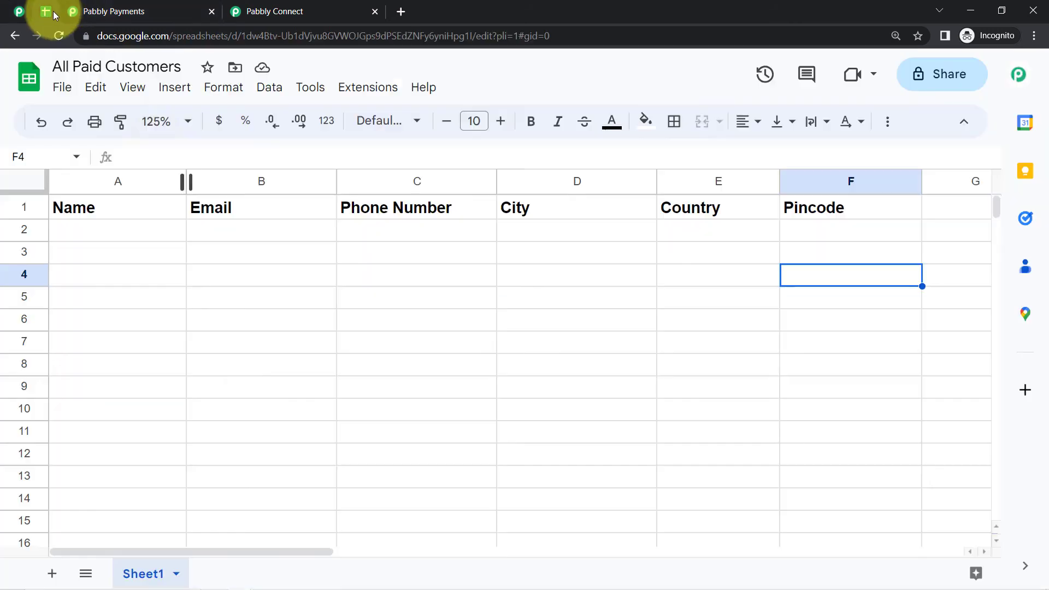
left_click(268, 7)
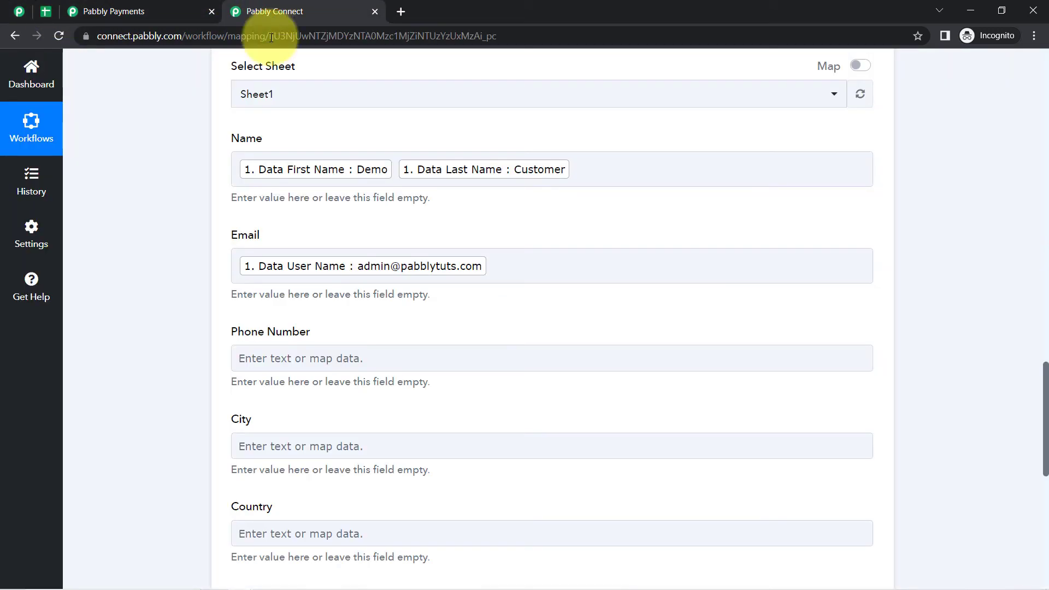
- Remove stray text typed into Email, leaving only the user name mapping
left_click(521, 266)
type("dfvdfv")
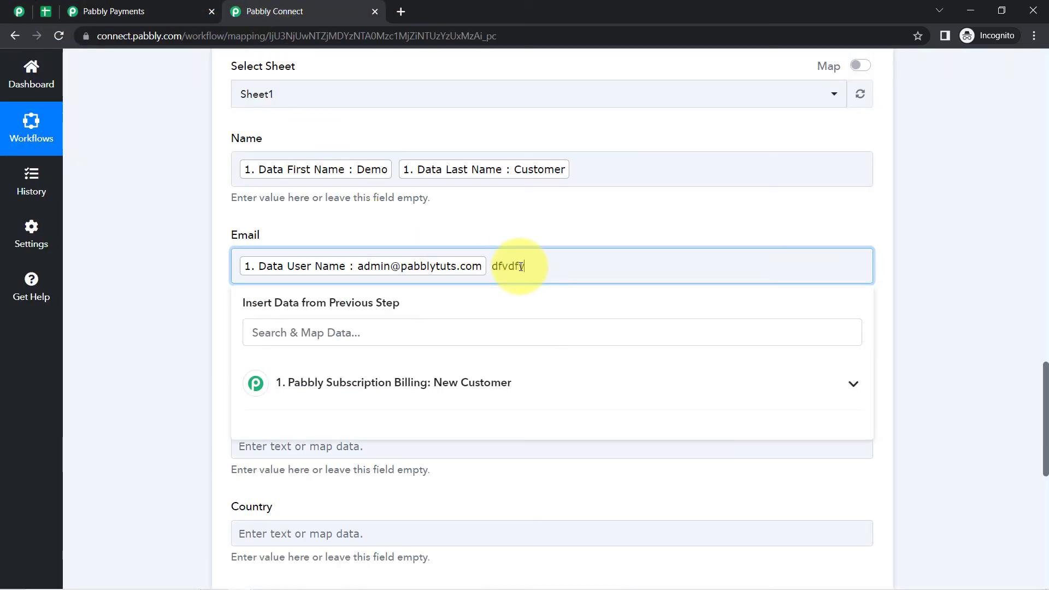
type("dfv")
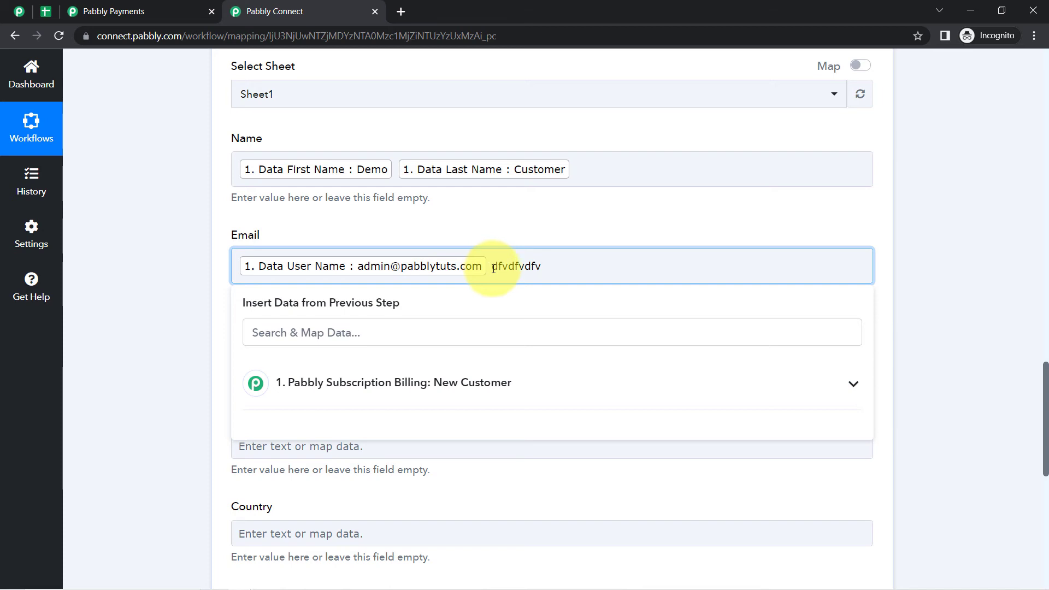
left_click_drag(493, 268, 587, 268)
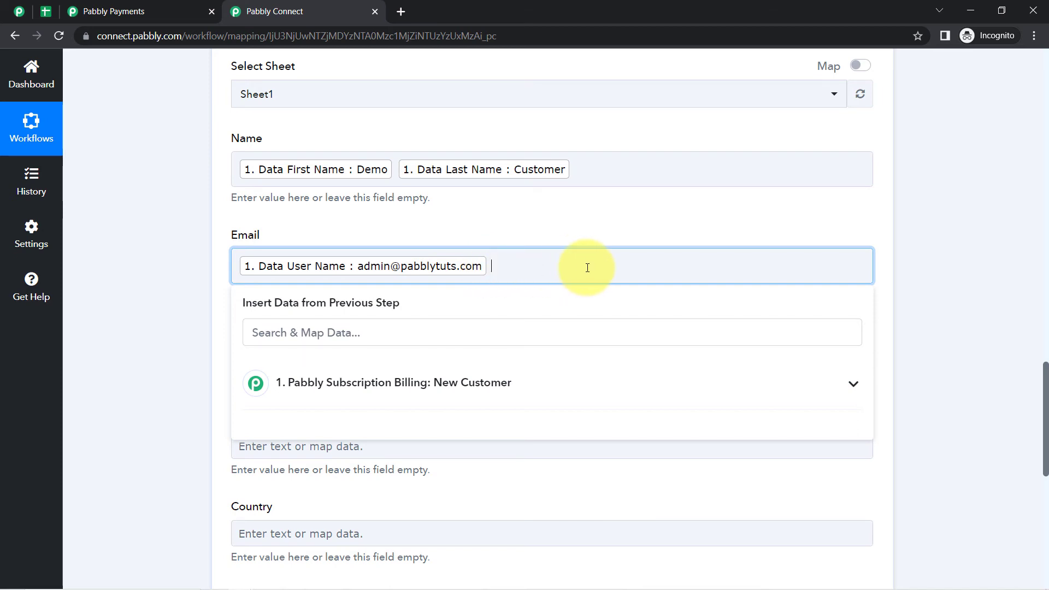
left_click(145, 273)
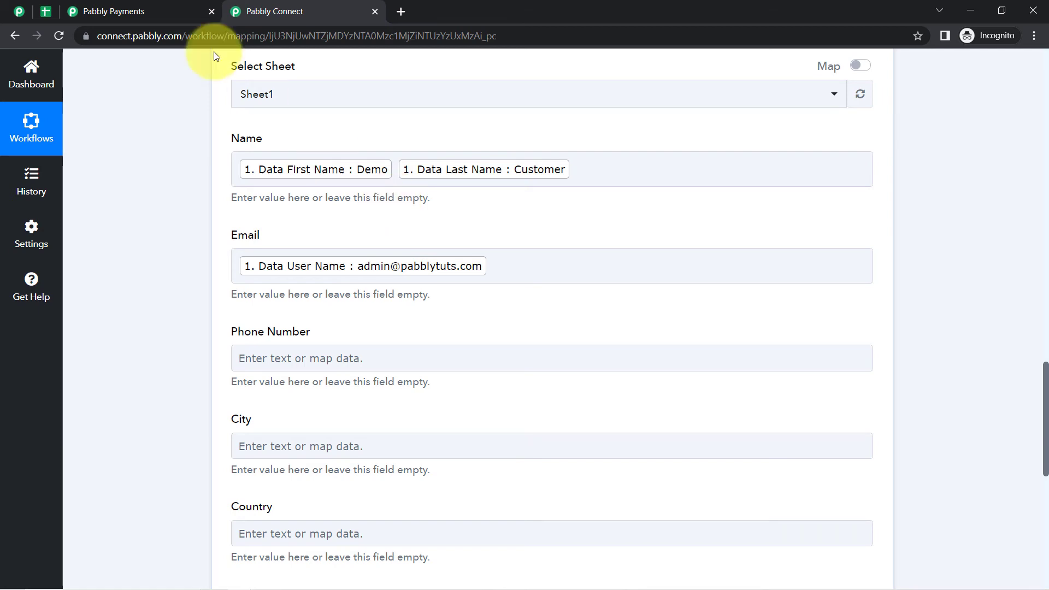
left_click(77, 11)
left_click(243, 6)
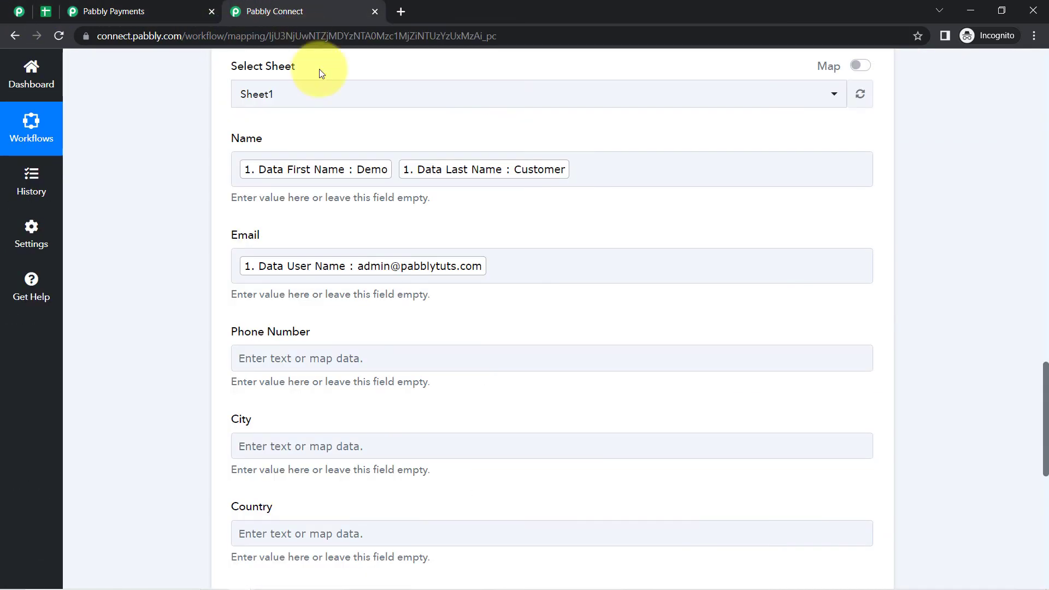
left_click_drag(1045, 377, 1045, 404)
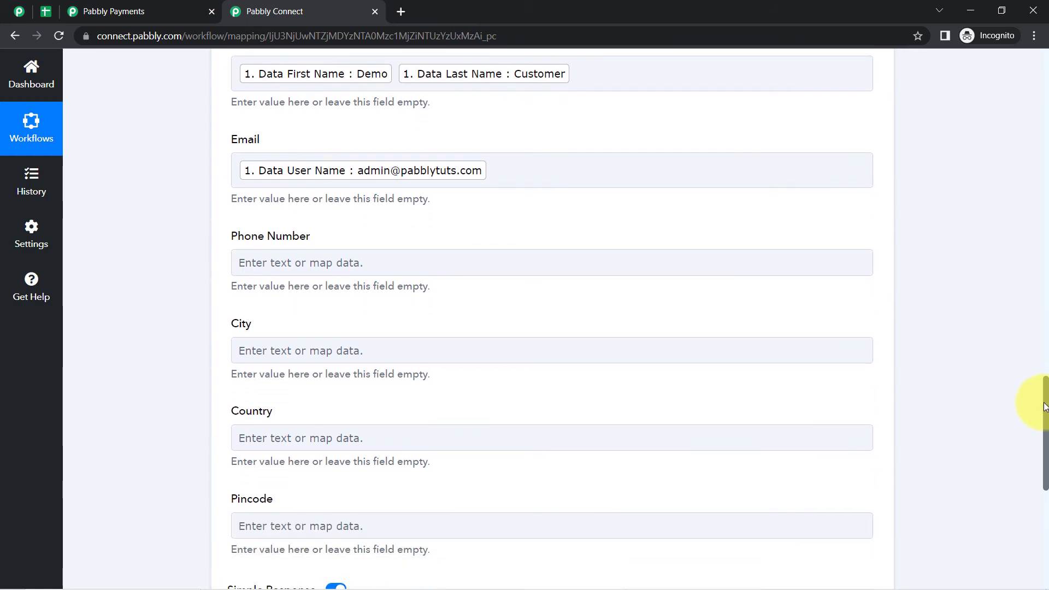
- Browse the New Customer data for Phone Number and leave it unmapped
left_click(253, 234)
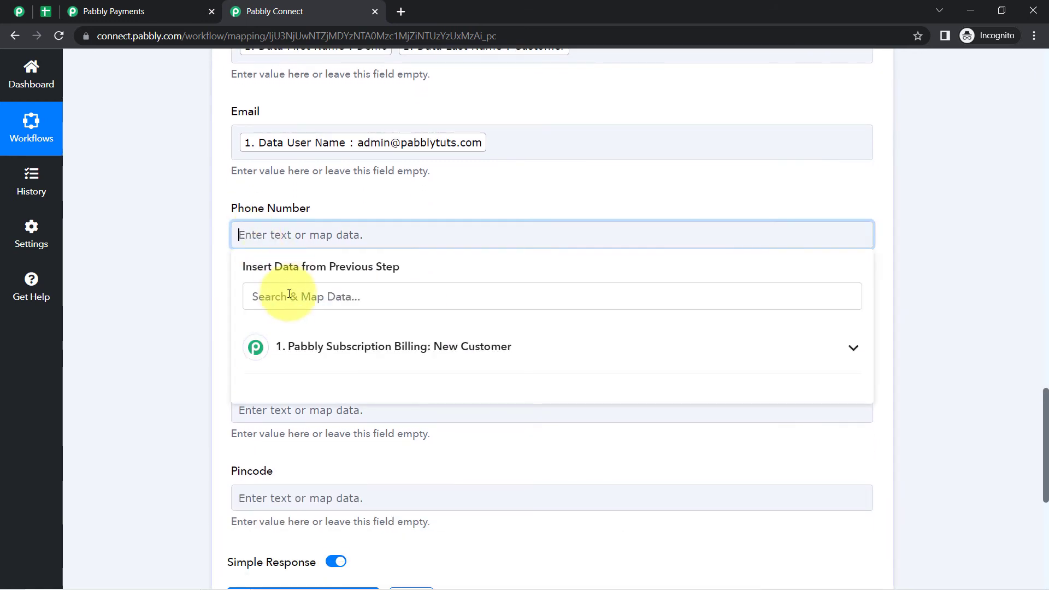
left_click(286, 297)
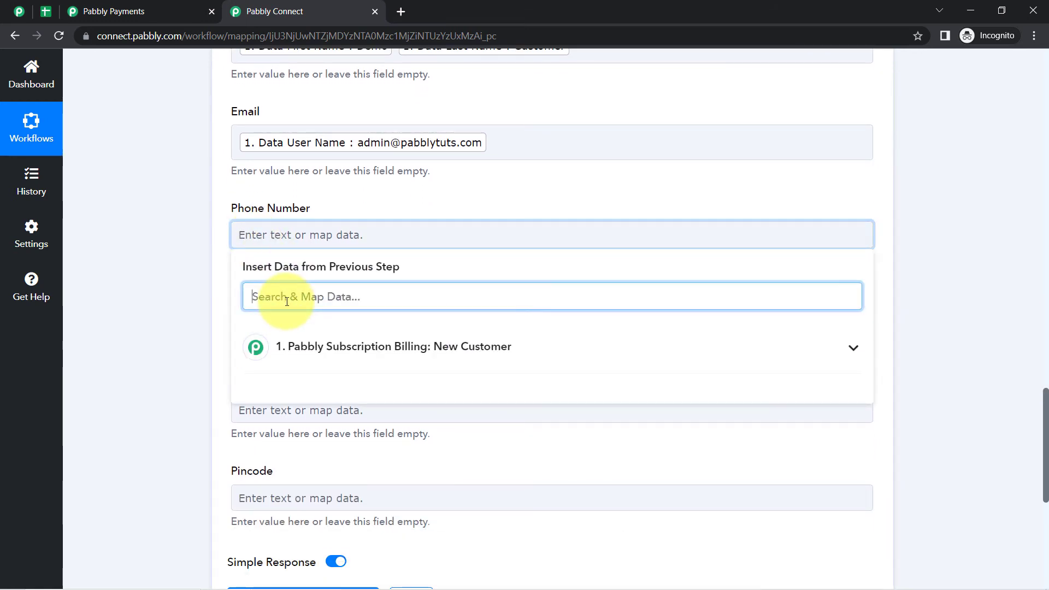
left_click(312, 350)
scroll(388, 456, "down", 5)
scroll(388, 456, "down", 3)
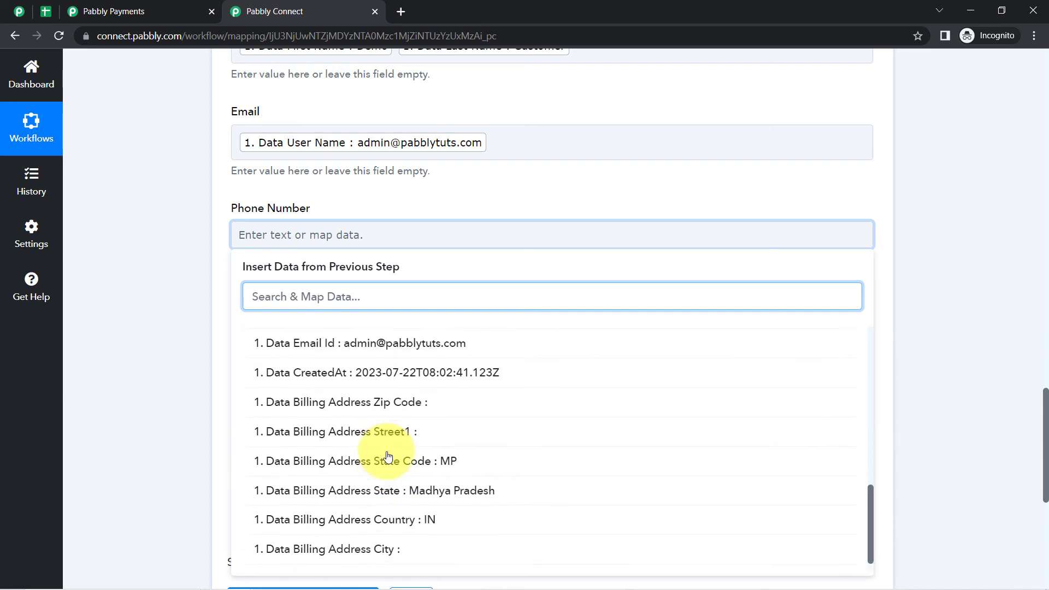
left_click(149, 195)
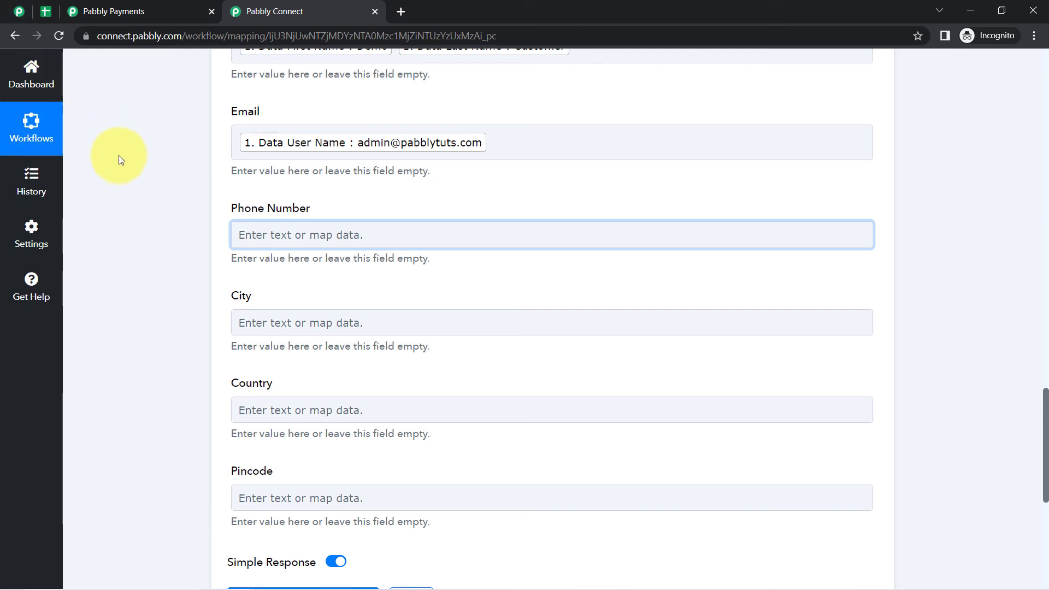
left_click_drag(237, 208, 285, 213)
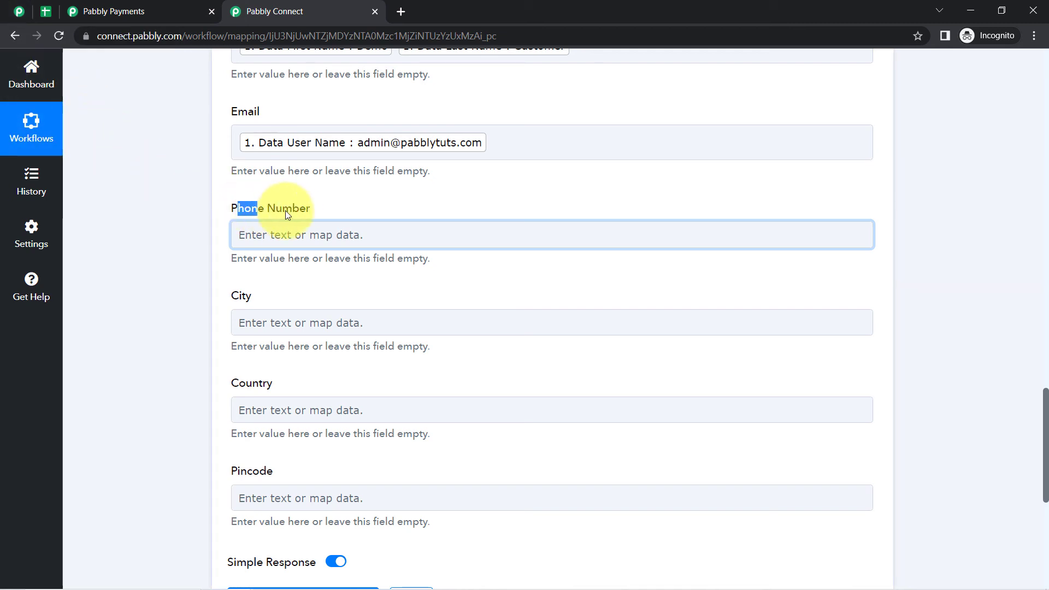
left_click(183, 246)
- Select column C (Phone Number) in the All Paid Customers sheet and bring up its actions
left_click(44, 12)
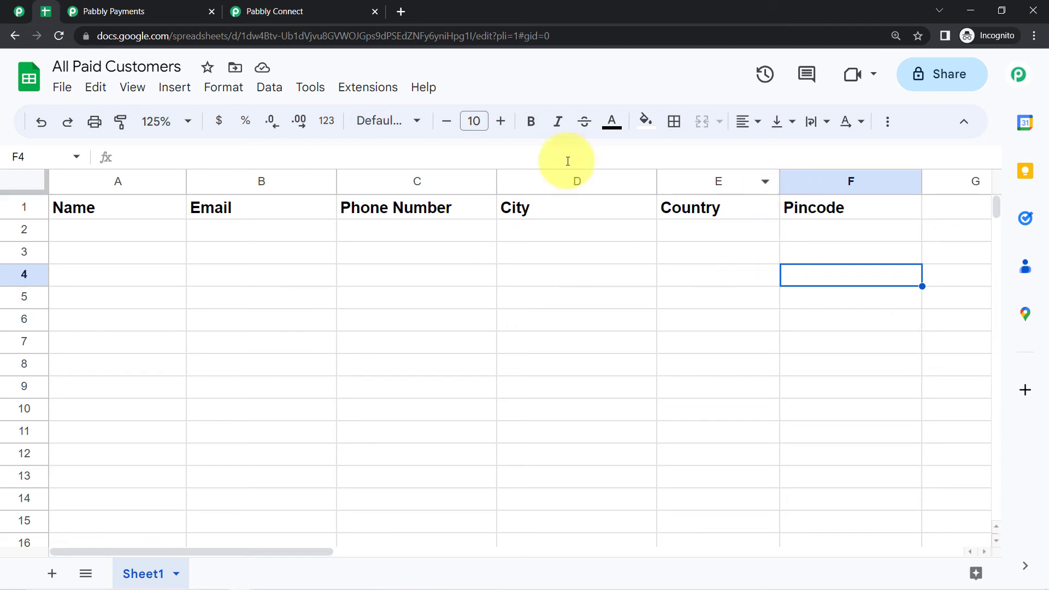
left_click(428, 178)
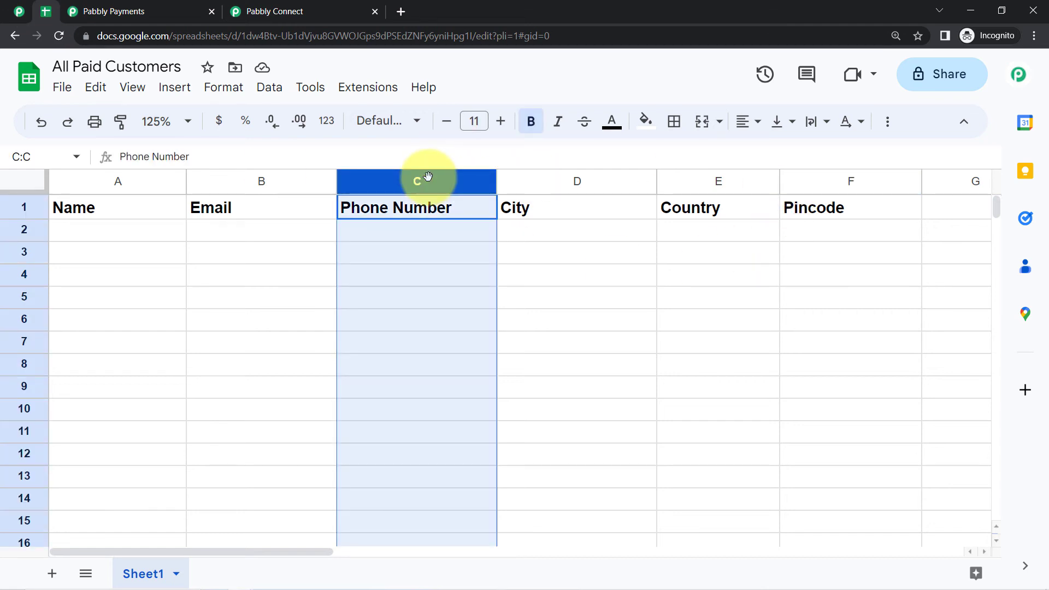
right_click(428, 176)
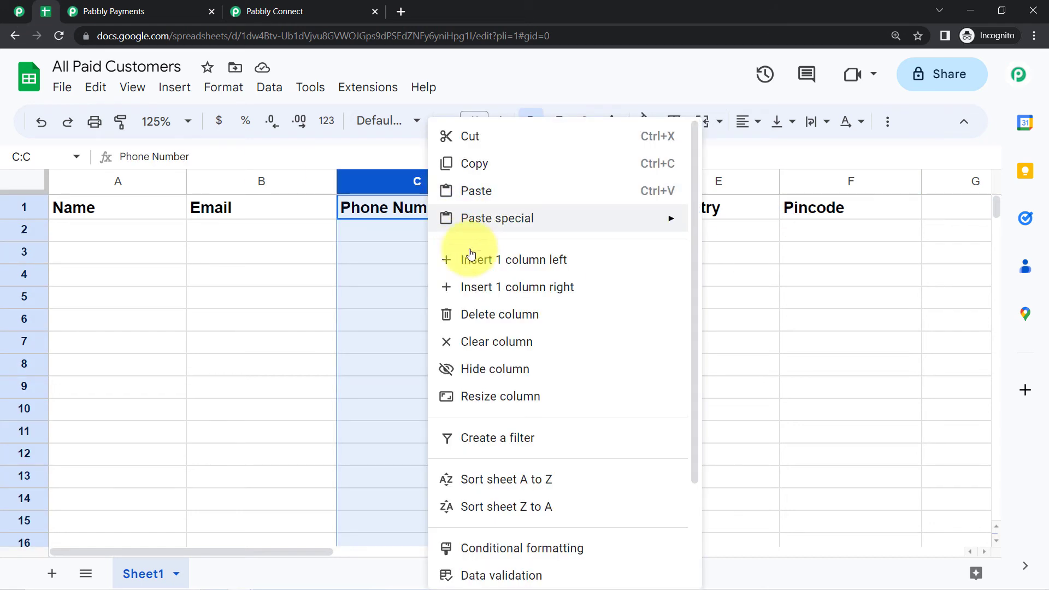
- Delete column C and refresh the spreadsheet in Pabbly Connect so State replaces Phone Number
left_click(461, 314)
left_click(252, 11)
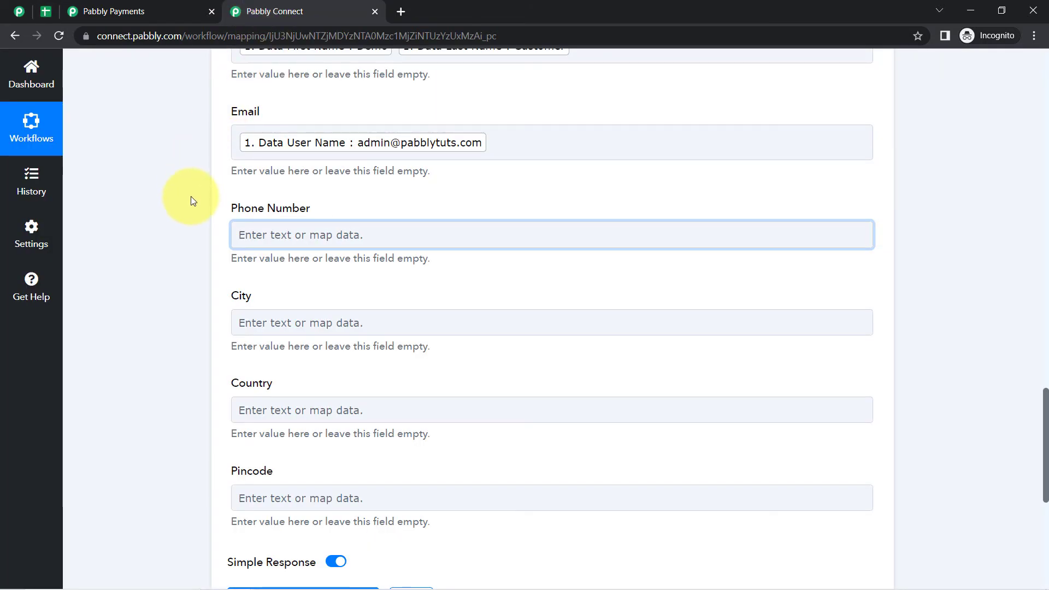
scroll(190, 210, "up", 5)
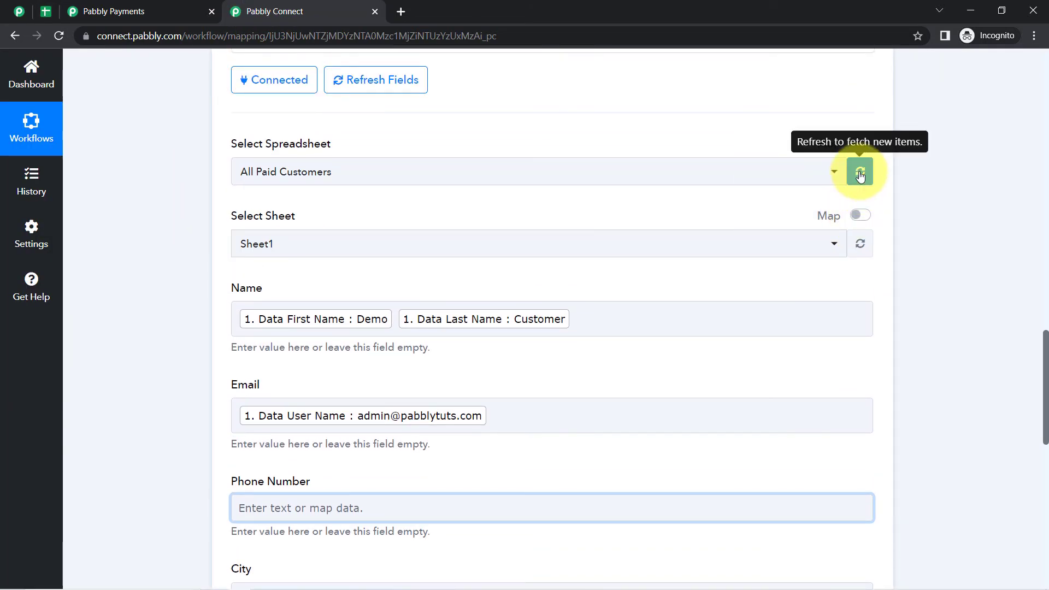
left_click(860, 173)
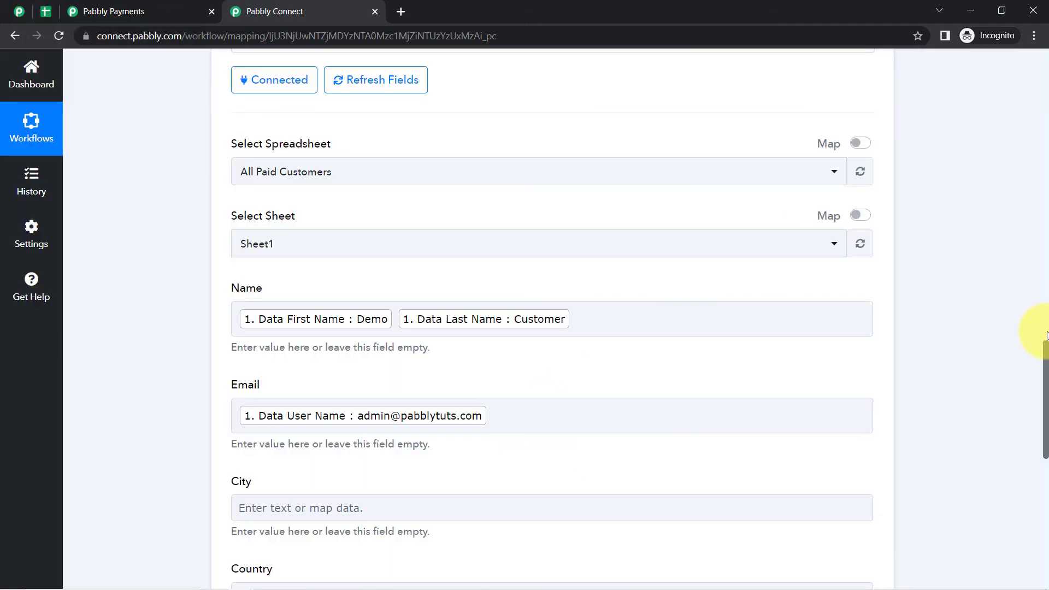
left_click_drag(1044, 356, 1022, 354)
scroll(1017, 366, "down", 4)
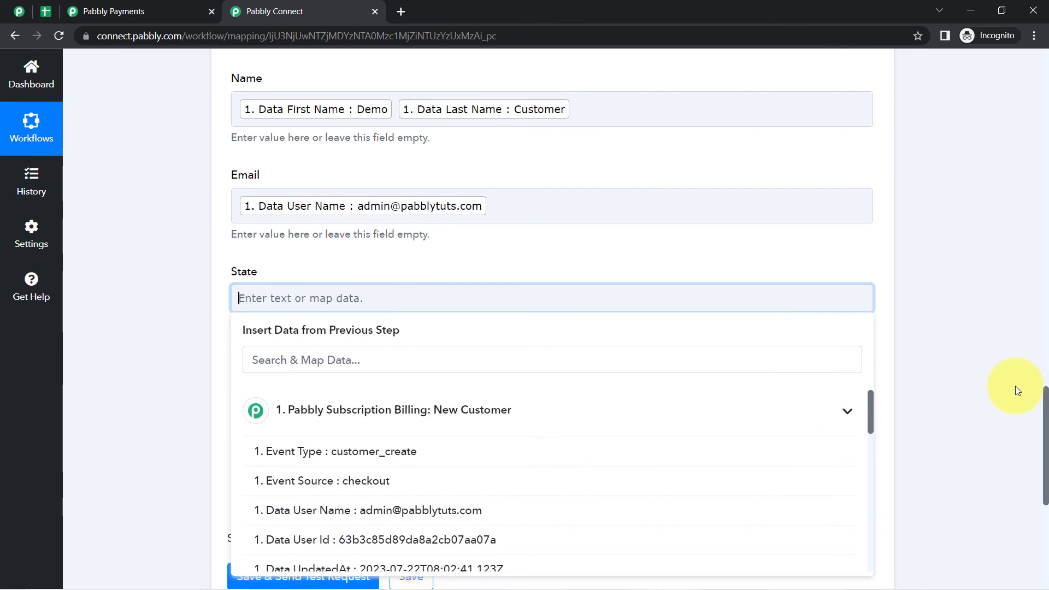
- Map State to the billing address state (Madhya Pradesh) by searching 'madh'
left_click(285, 364)
type("madh")
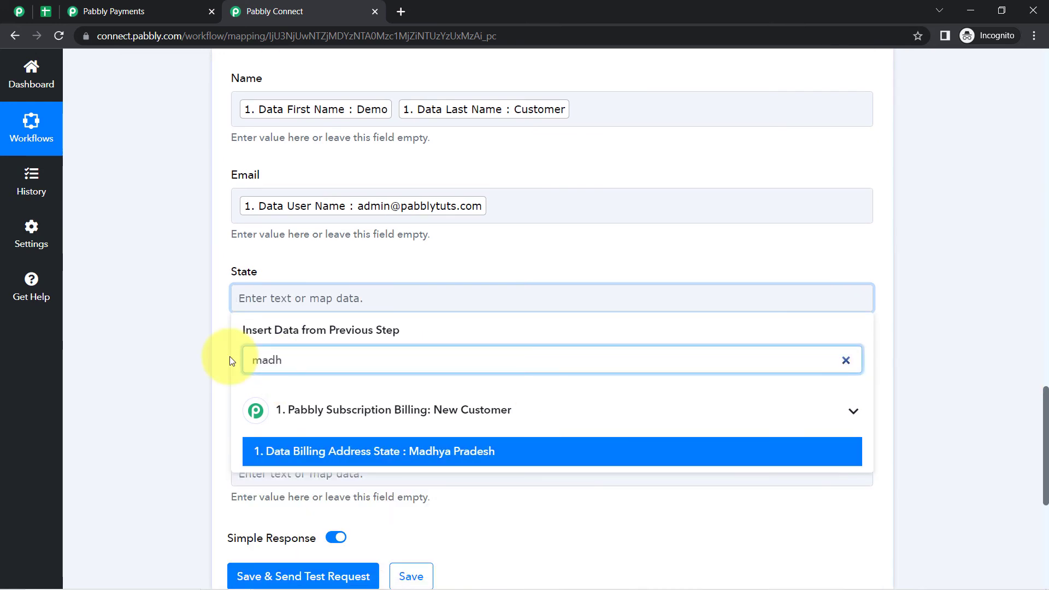
left_click(273, 451)
scroll(189, 355, "down", 3)
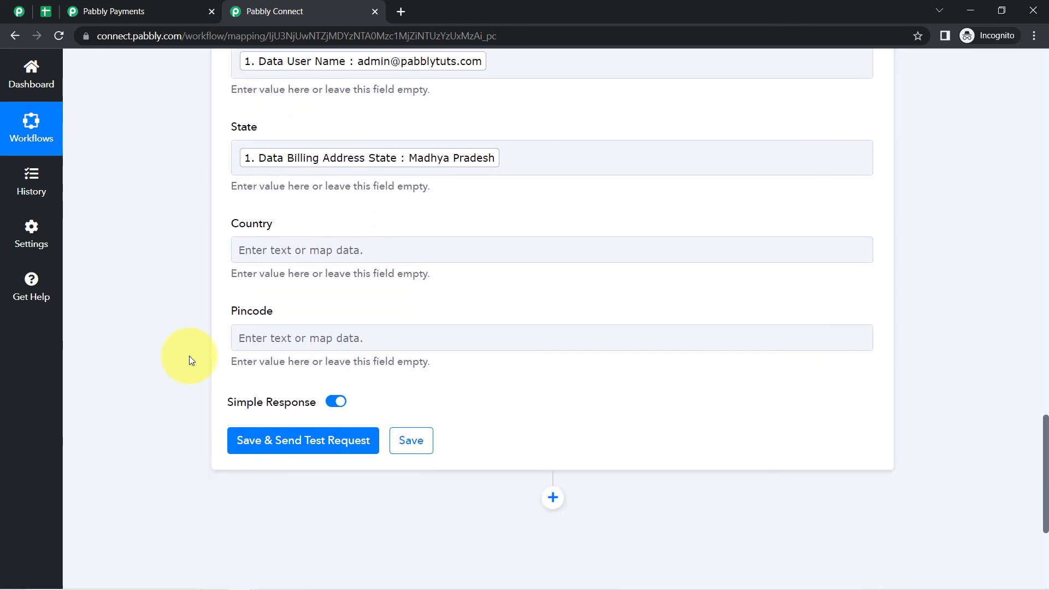
scroll(189, 356, "down", 1)
- Map Country to the billing address country value IN
left_click(251, 204)
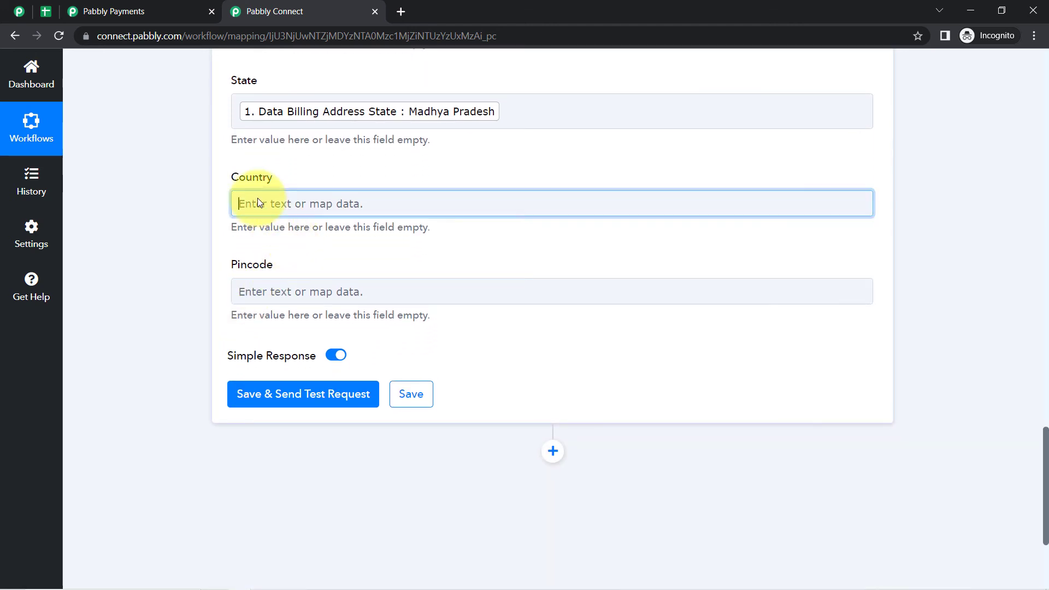
left_click(260, 256)
type("ind")
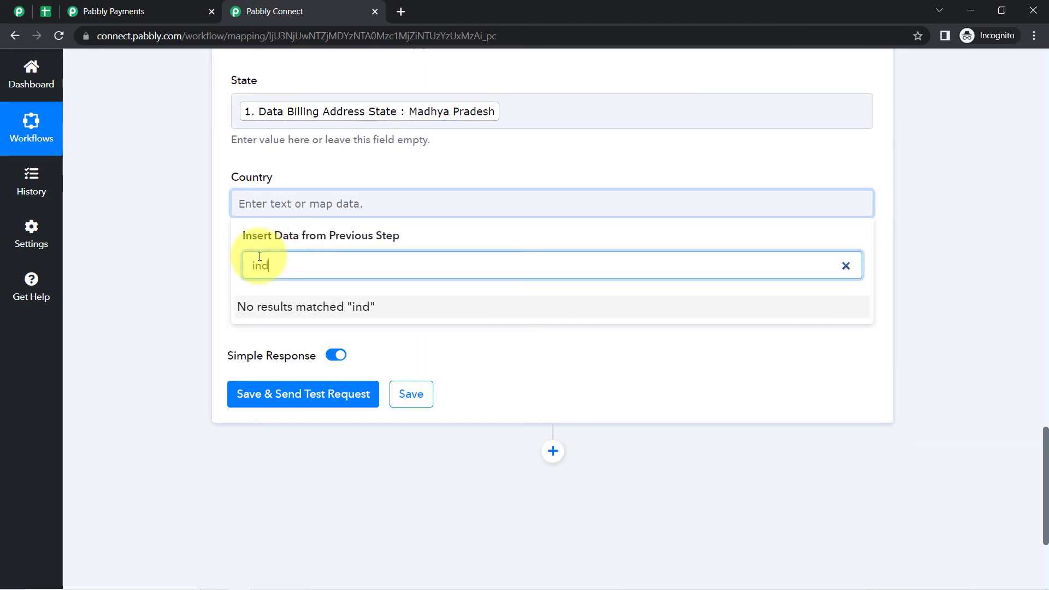
key("BackSpace")
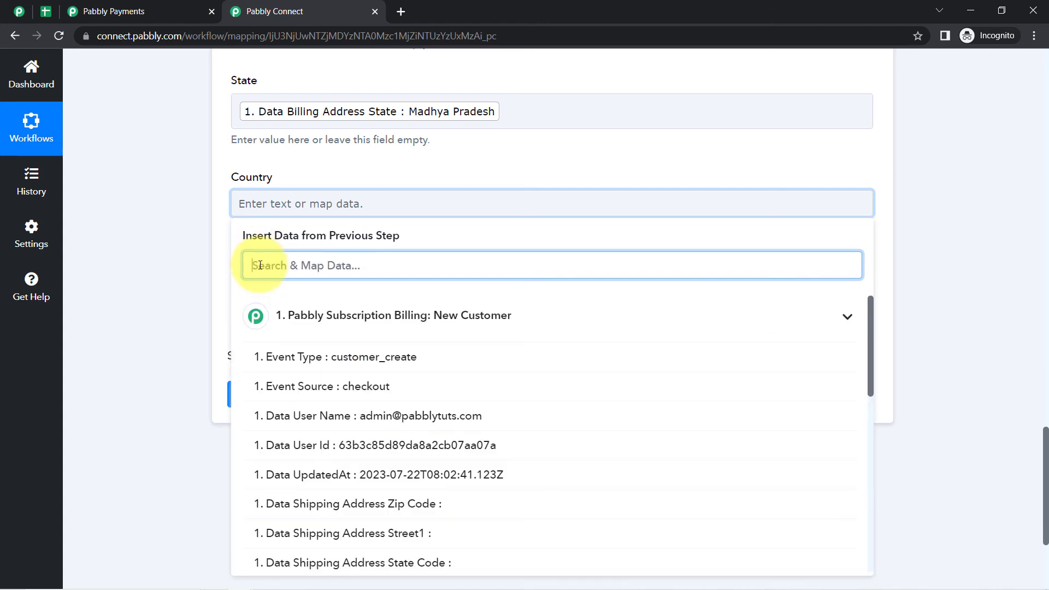
type("IN")
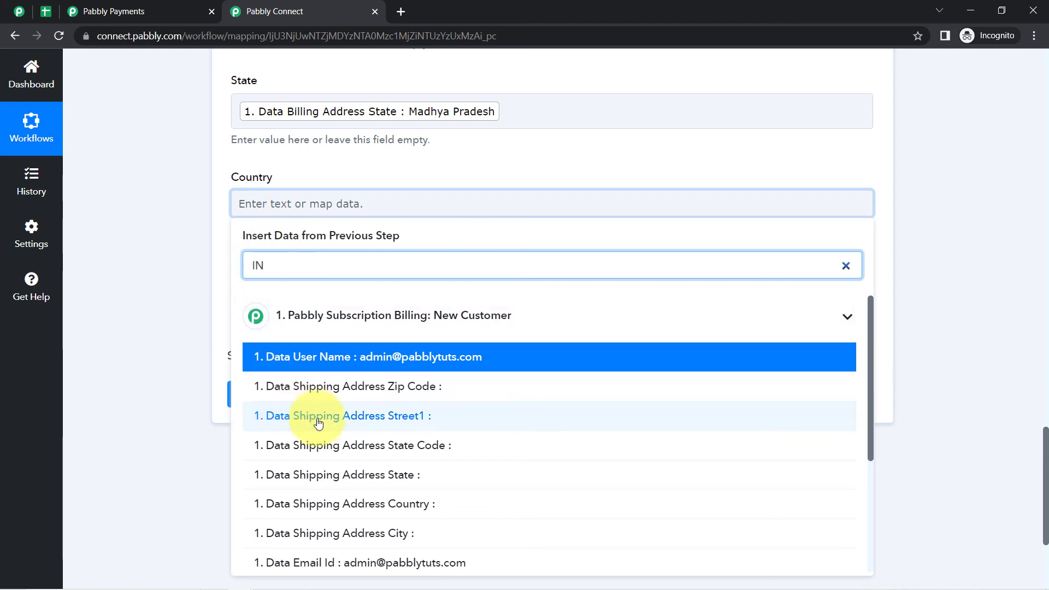
scroll(331, 441, "down", 1)
scroll(331, 441, "down", 3)
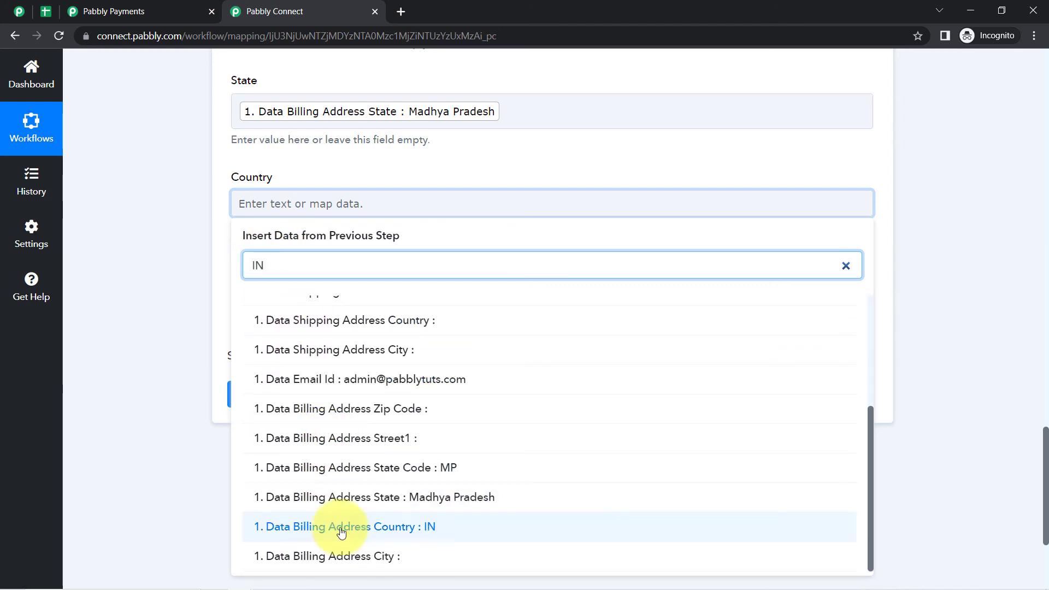
left_click(385, 527)
left_click(144, 323)
- Search the trigger data for a Pincode value, then leave Pincode empty
left_click(254, 298)
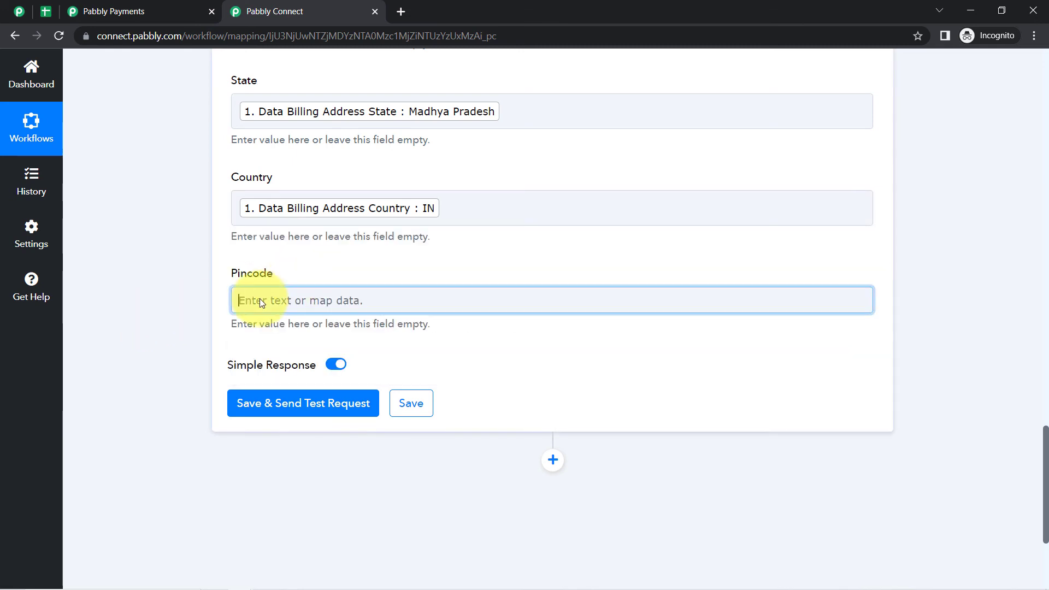
left_click(254, 347)
type("462")
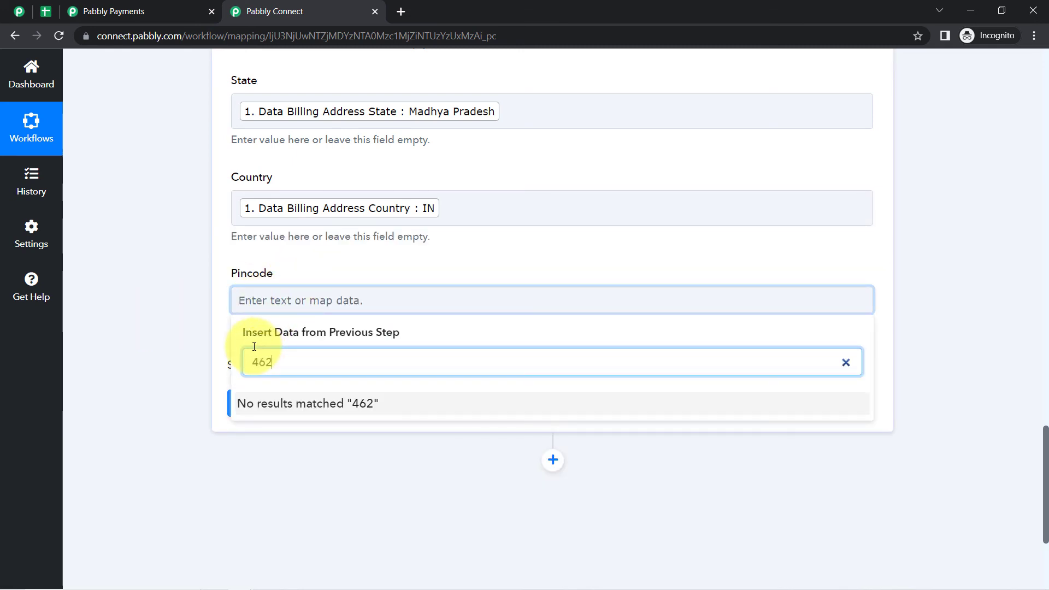
key("BackSpace")
key("BackSpace")
key("BackSpace")
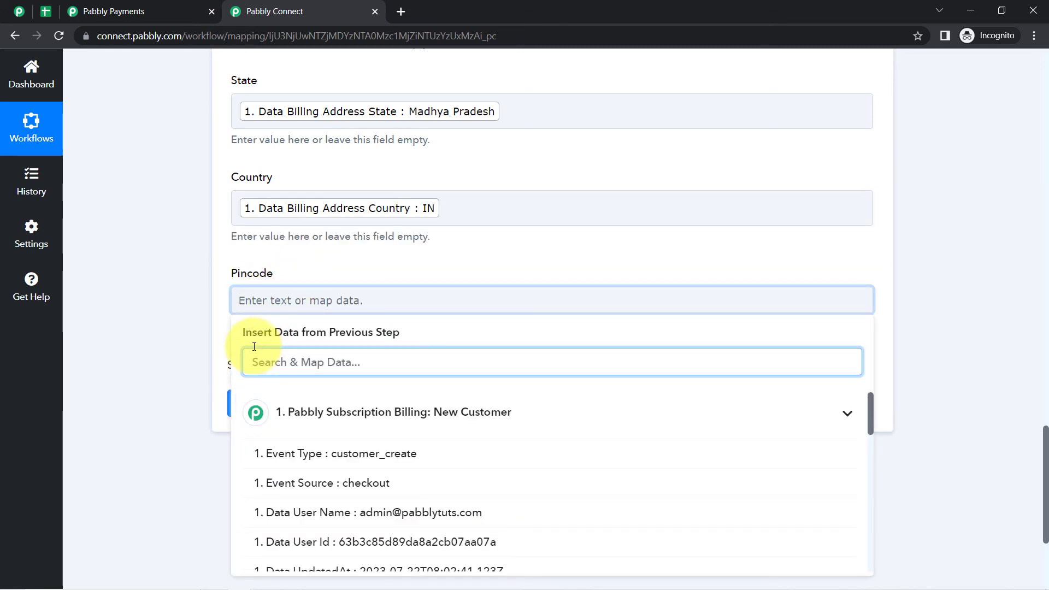
scroll(300, 459, "down", 10)
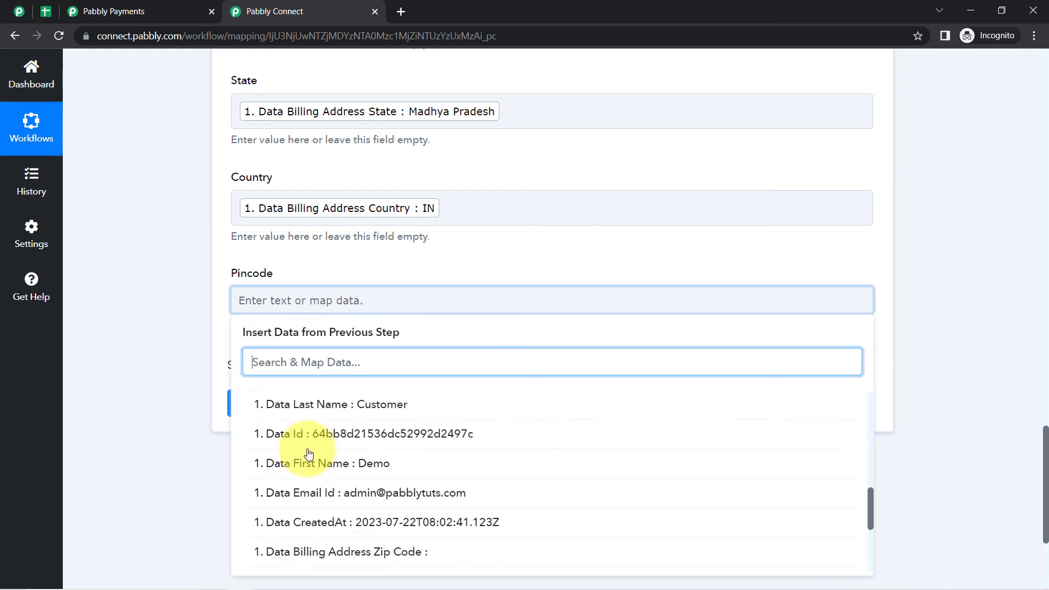
scroll(295, 455, "down", 3)
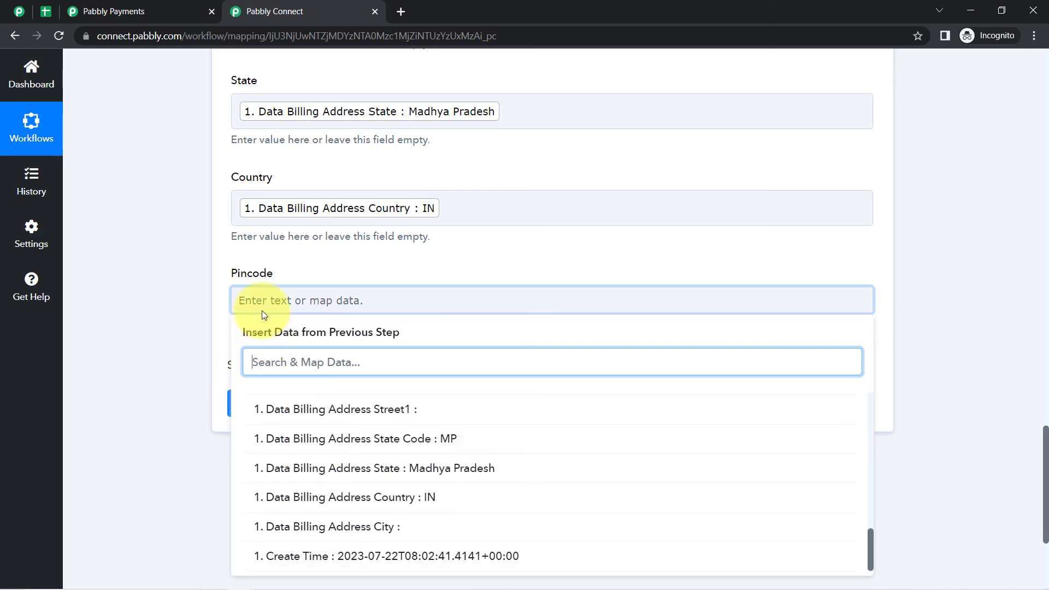
left_click_drag(230, 274, 276, 279)
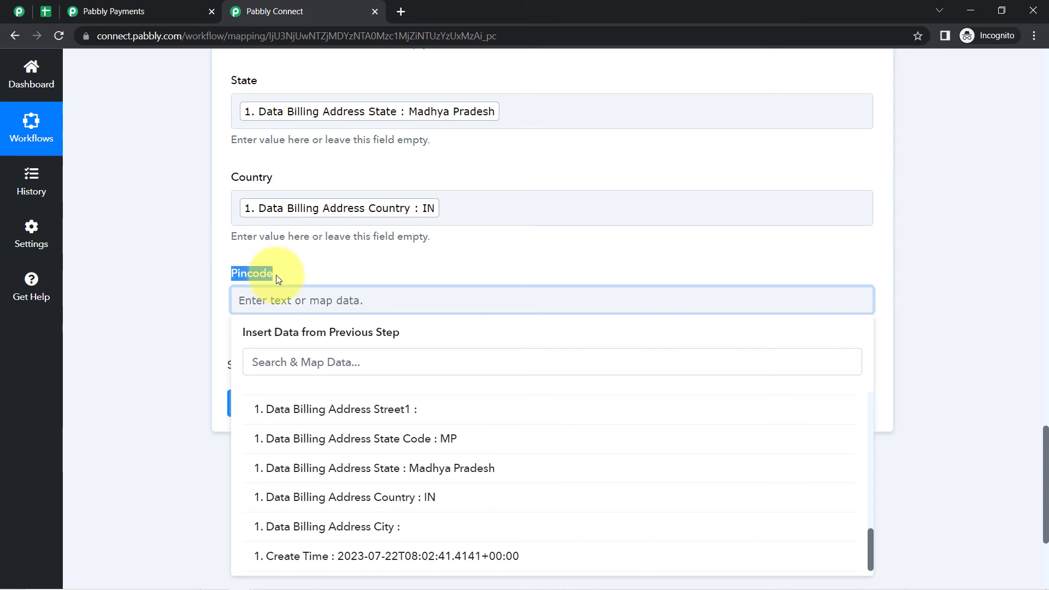
left_click(278, 301)
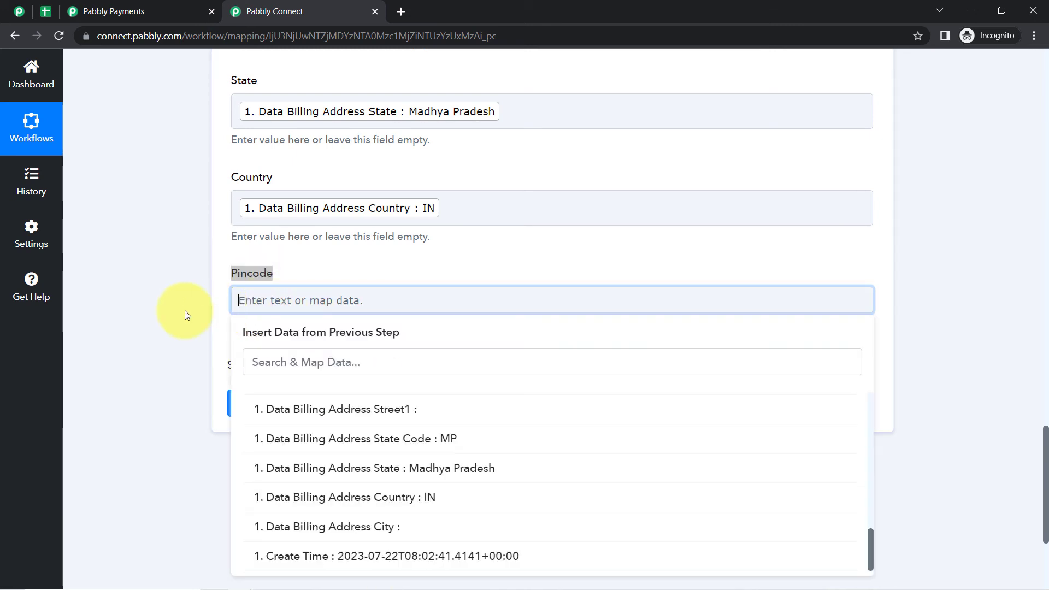
left_click(184, 310)
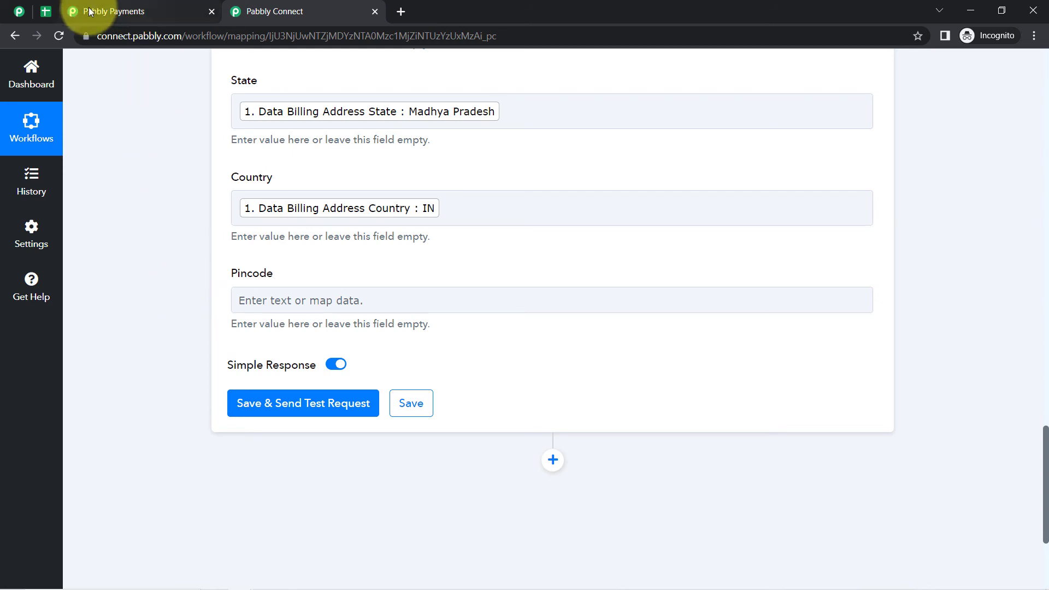
- Clear the Pincode header in column E and refresh the action's fields in Pabbly Connect
left_click(46, 10)
left_click(678, 185)
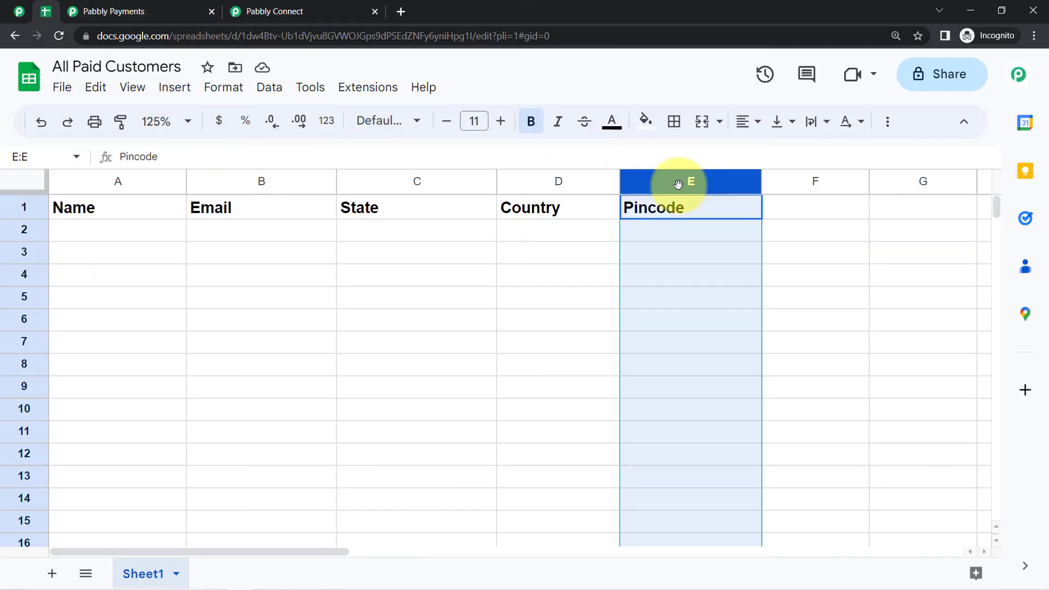
key("Delete")
left_click(323, 9)
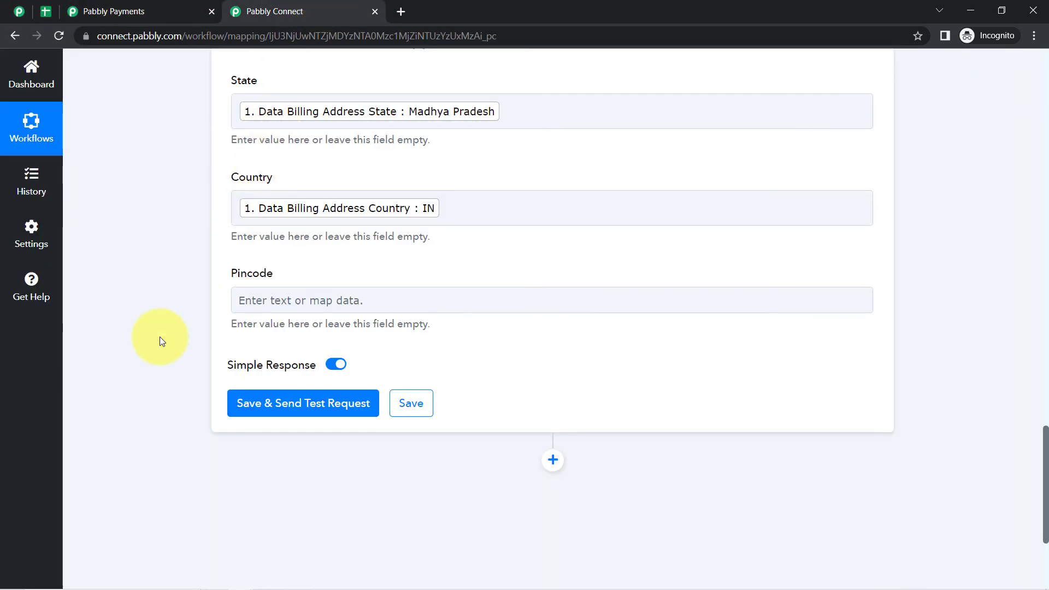
scroll(159, 336, "up", 9)
left_click(376, 156)
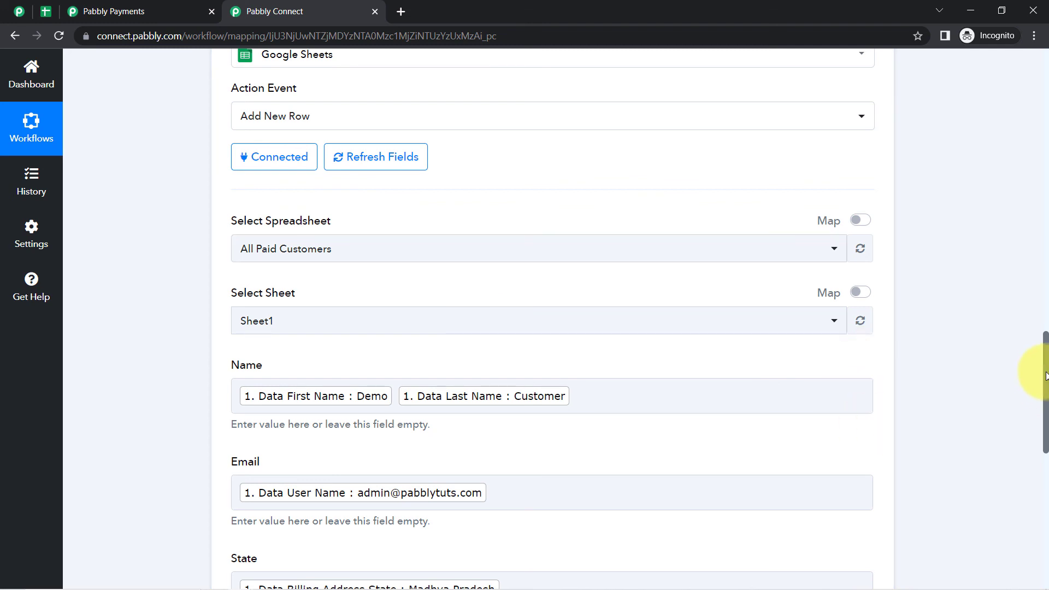
left_click_drag(1046, 376, 1005, 492)
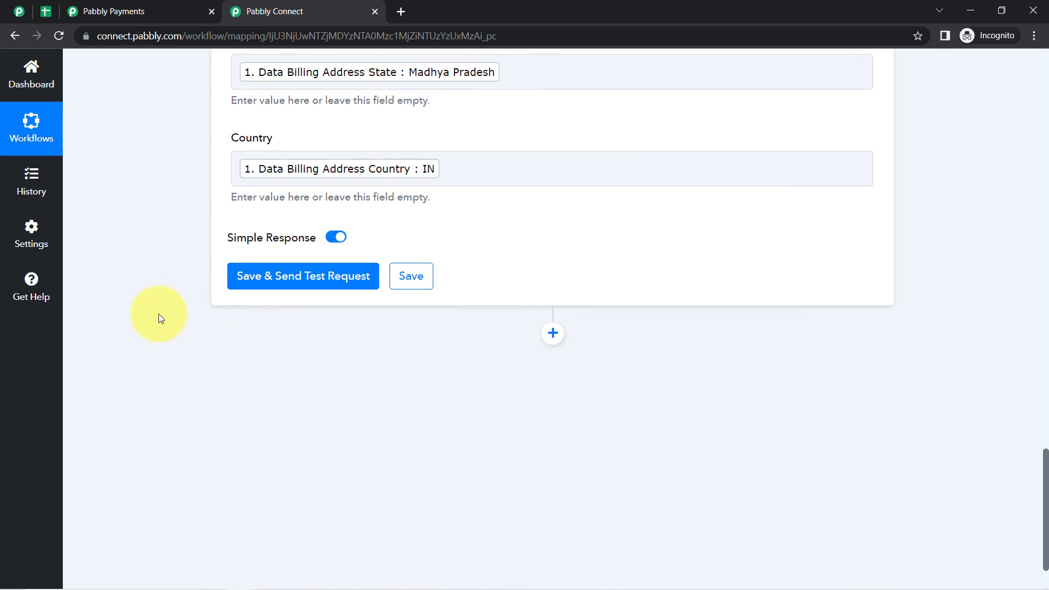
- Send the Google Sheets test request and widen column B in the All Paid Customers sheet
left_click(235, 279)
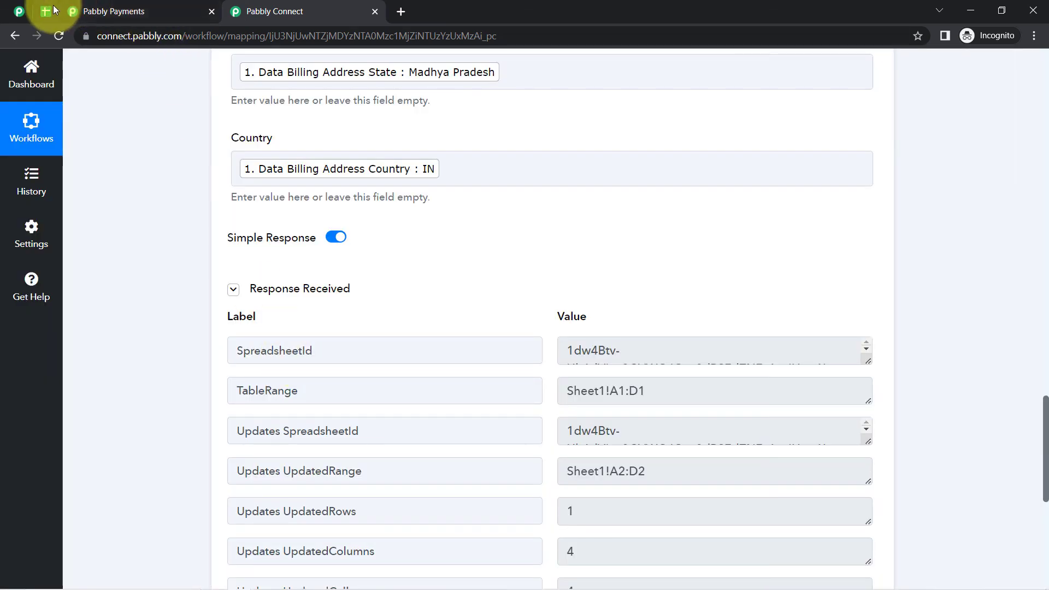
left_click(54, 9)
left_click(26, 233)
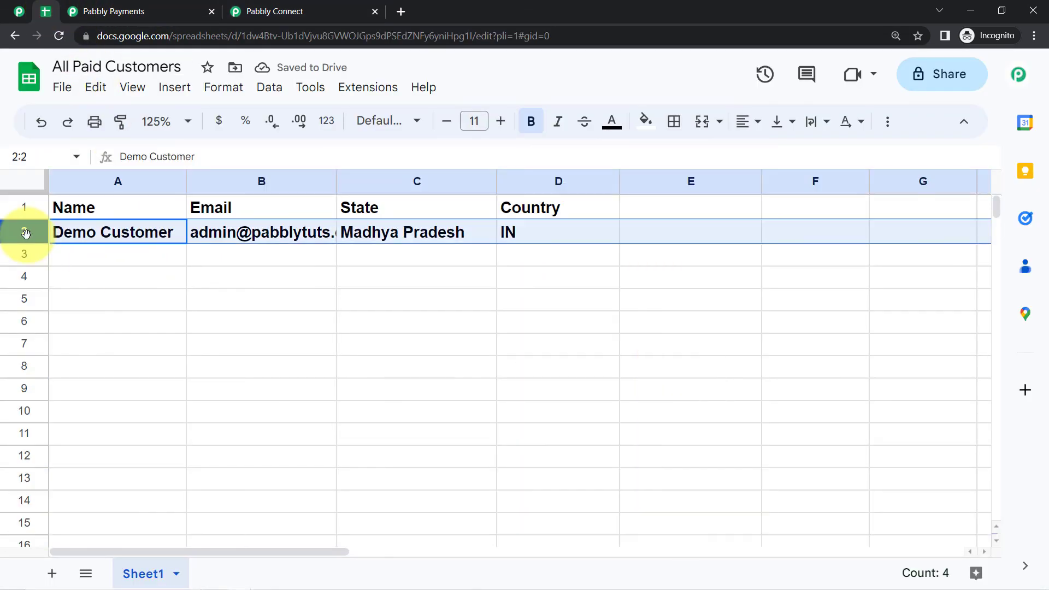
left_click(100, 282)
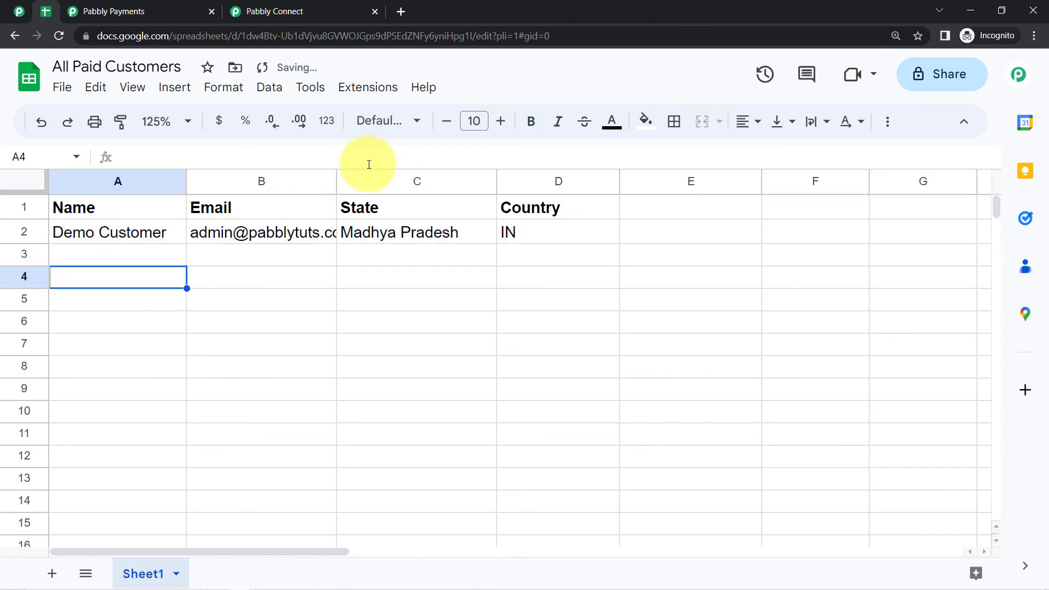
left_click_drag(338, 180, 399, 180)
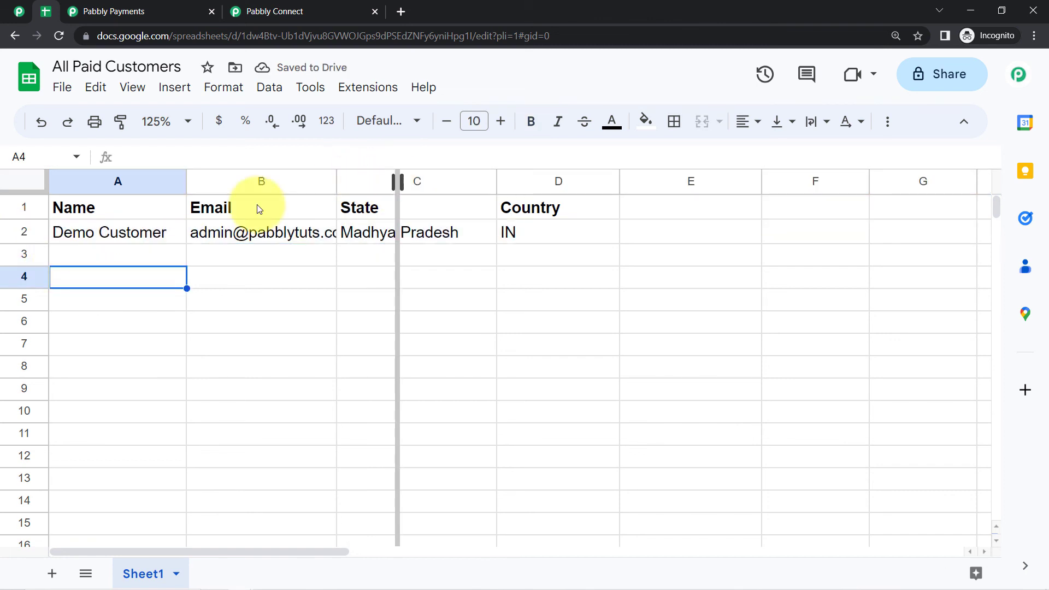
- Check that row 2 shows the customer's name, email, Madhya Pradesh and IN
left_click(161, 230)
left_click(206, 234)
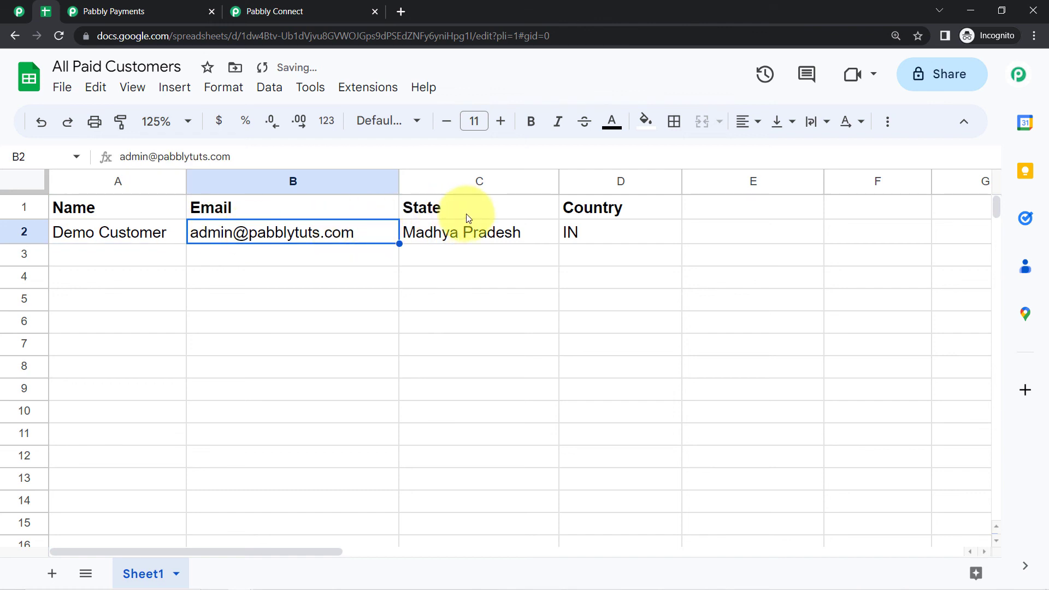
left_click(480, 232)
left_click(598, 232)
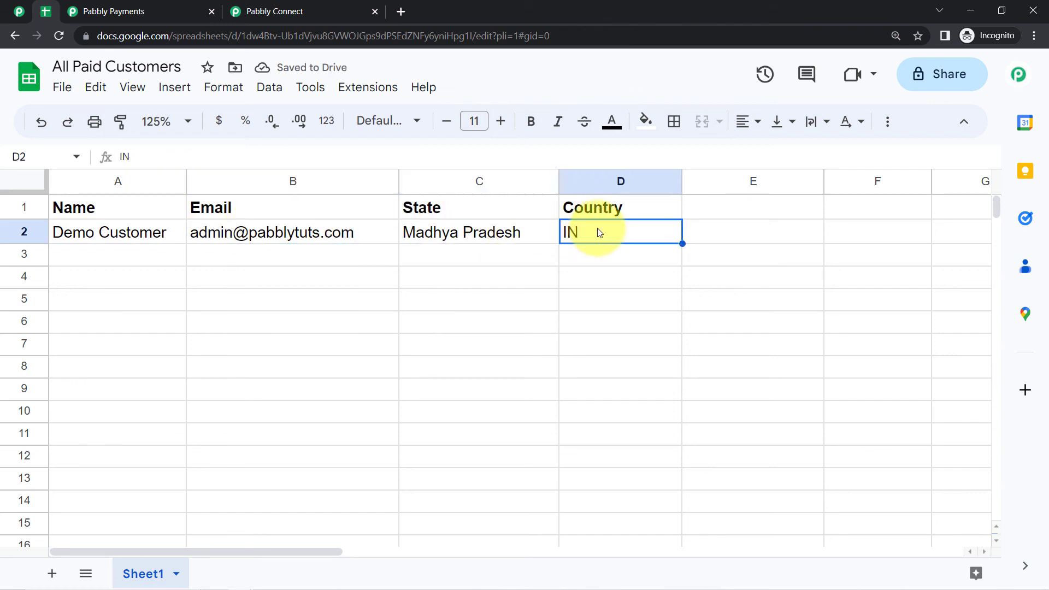
left_click(367, 341)
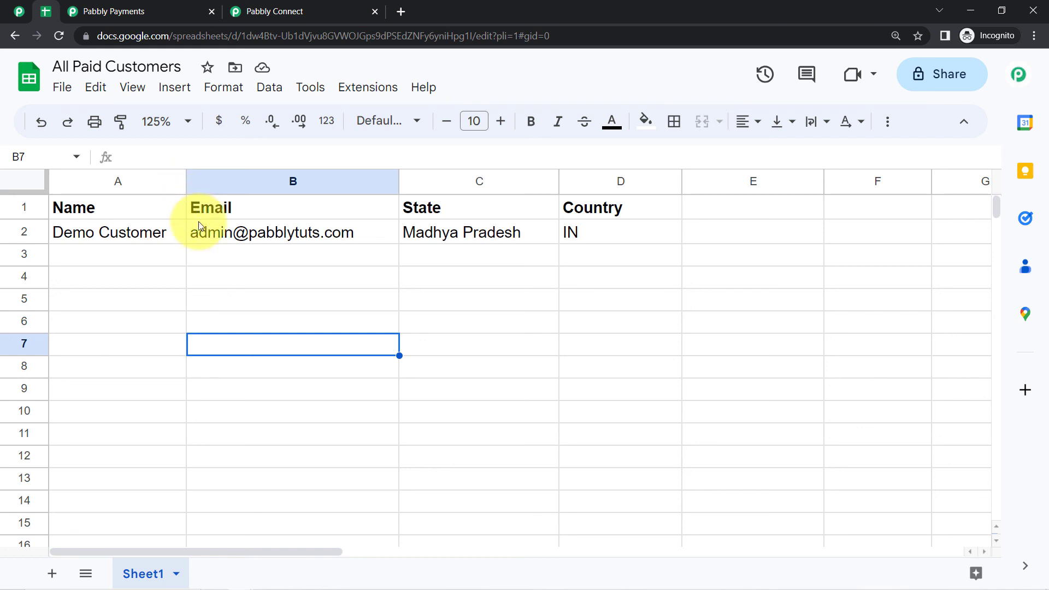
left_click(147, 238)
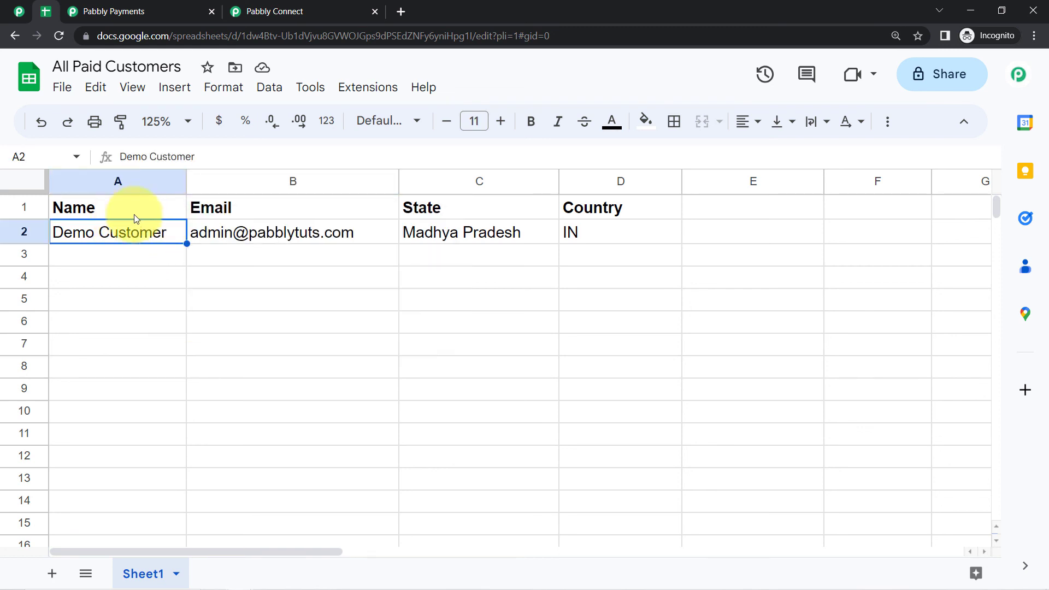
left_click(322, 5)
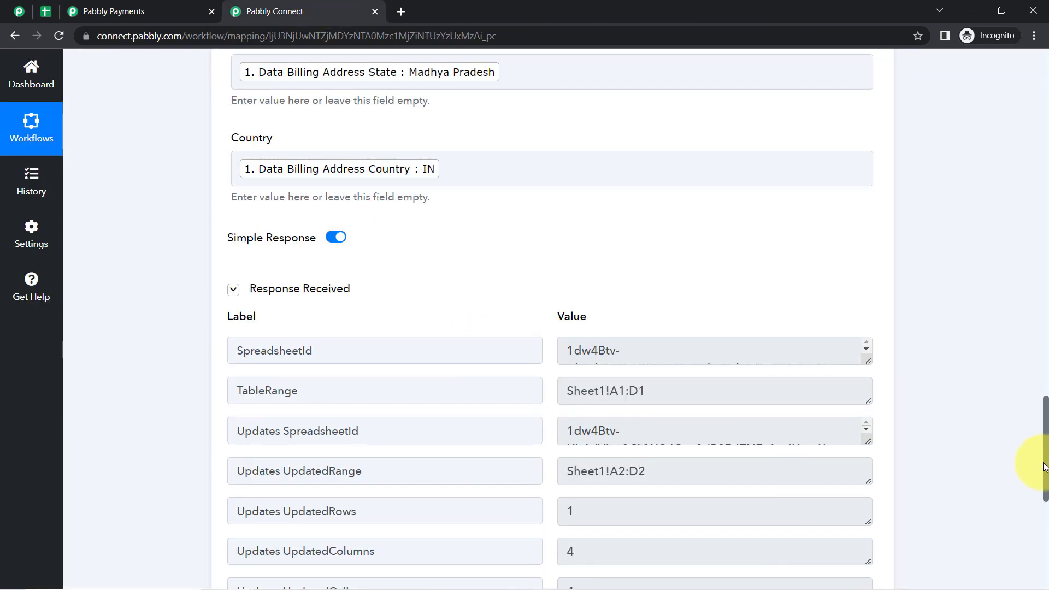
left_click_drag(1045, 464, 1020, 155)
scroll(1020, 156, "down", 1)
left_click(252, 195)
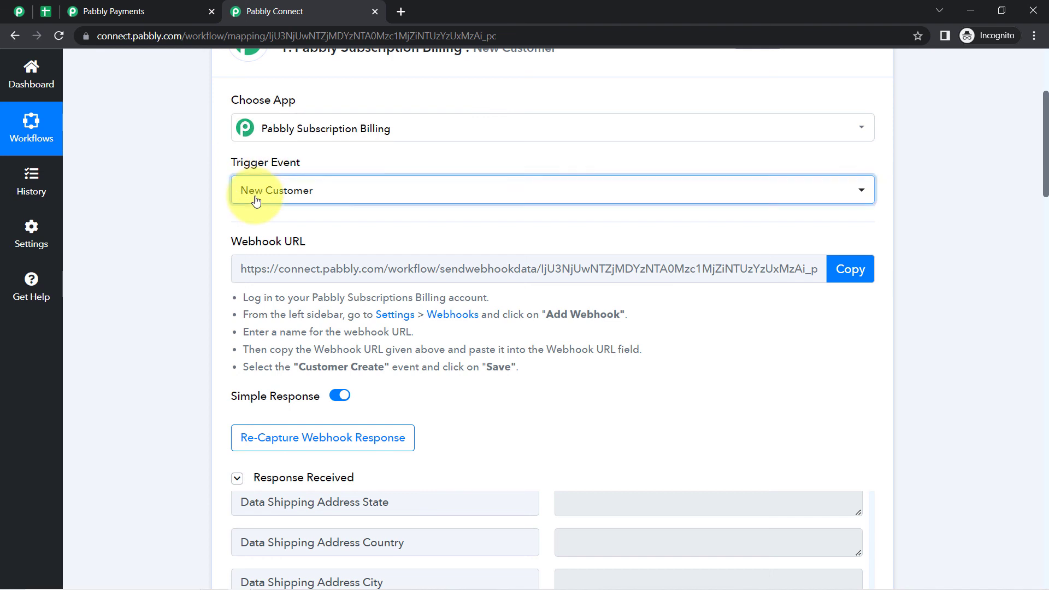
left_click_drag(871, 262, 386, 444)
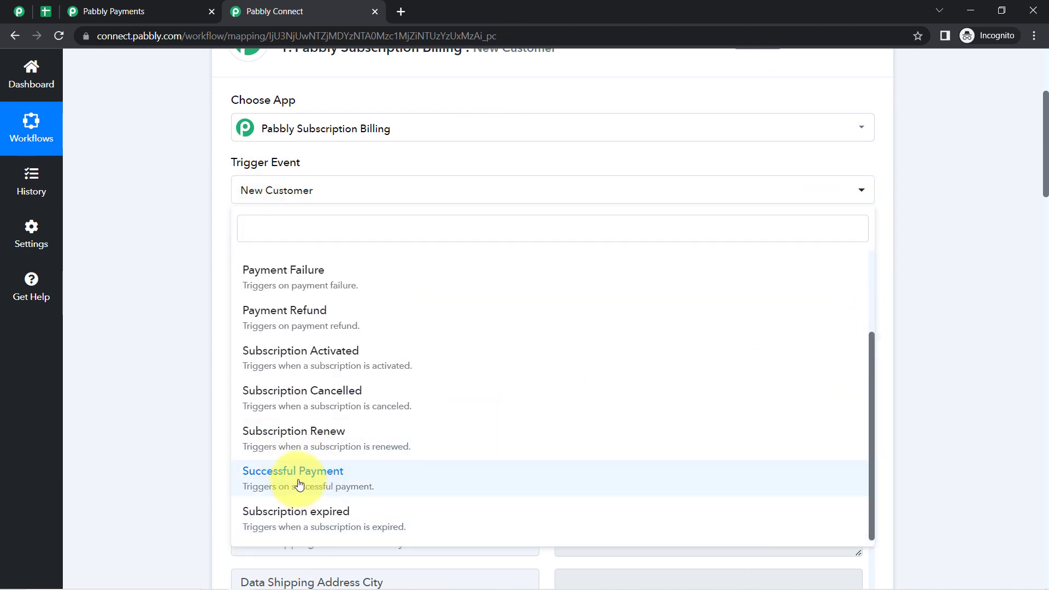
left_click(171, 324)
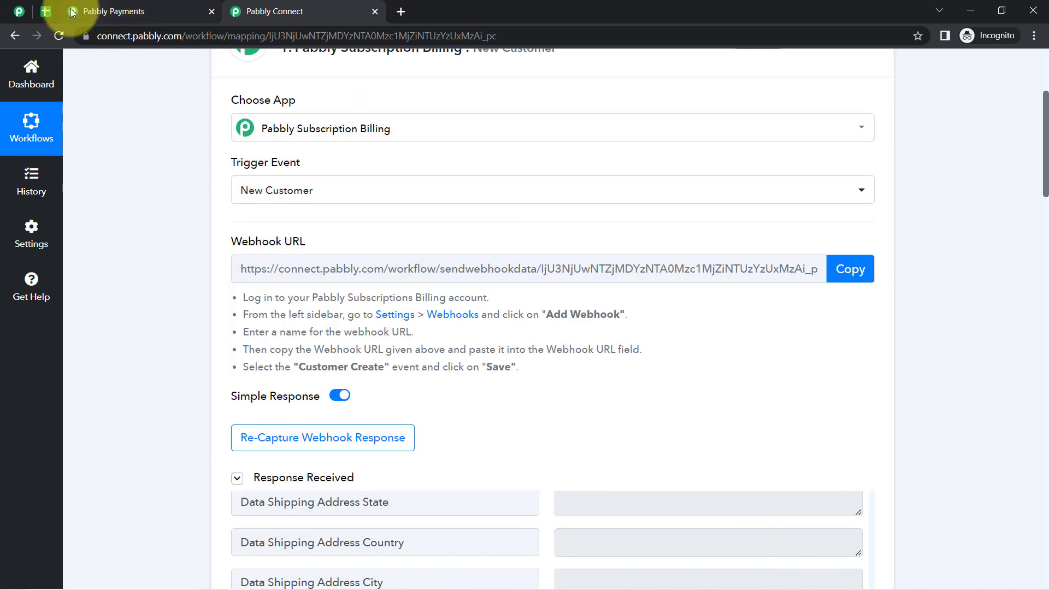
left_click(44, 15)
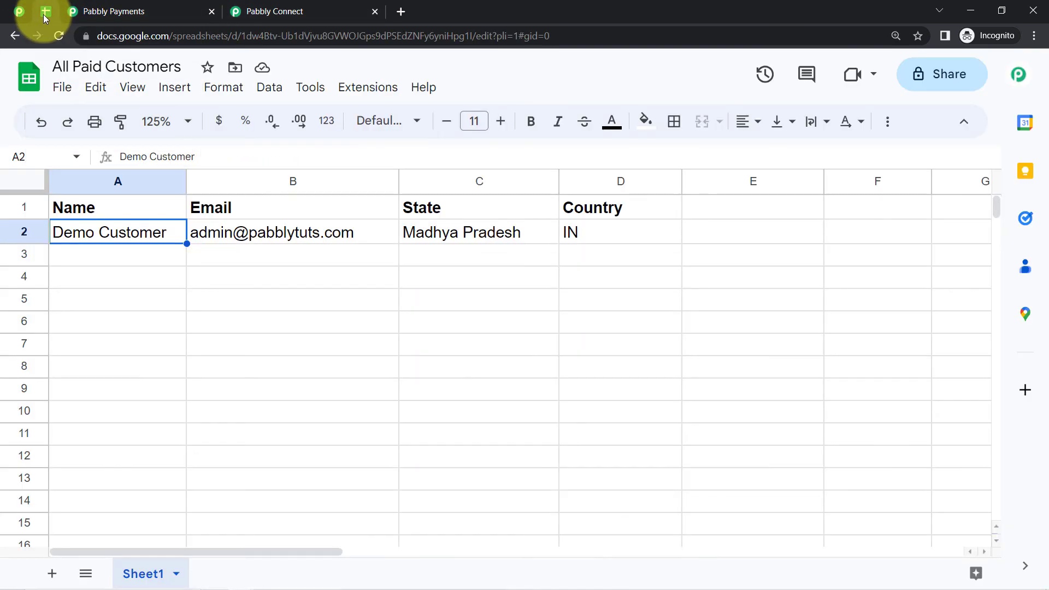
left_click(176, 299)
left_click(23, 227)
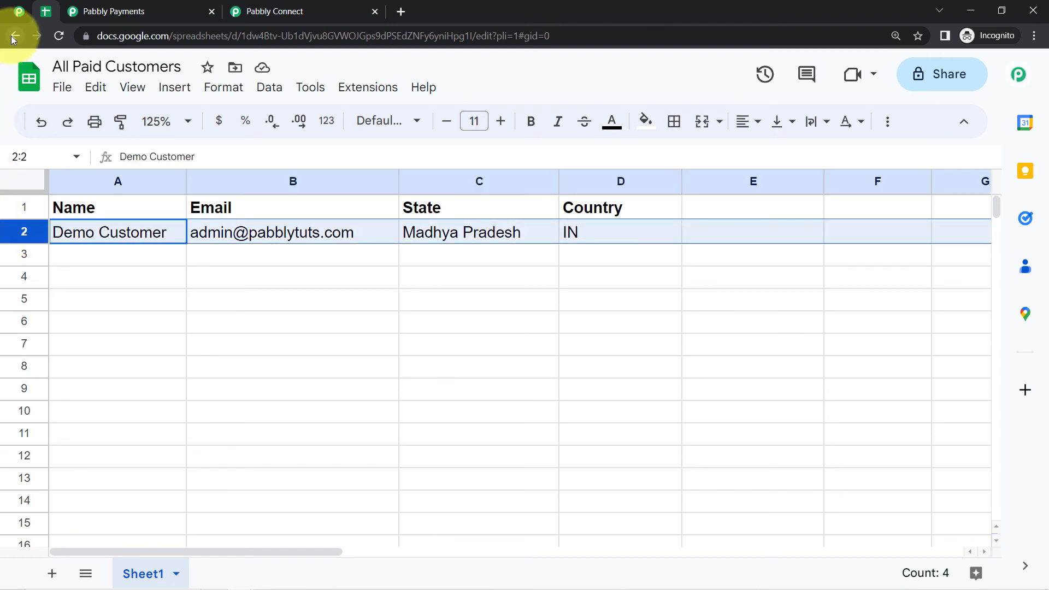
left_click(267, 12)
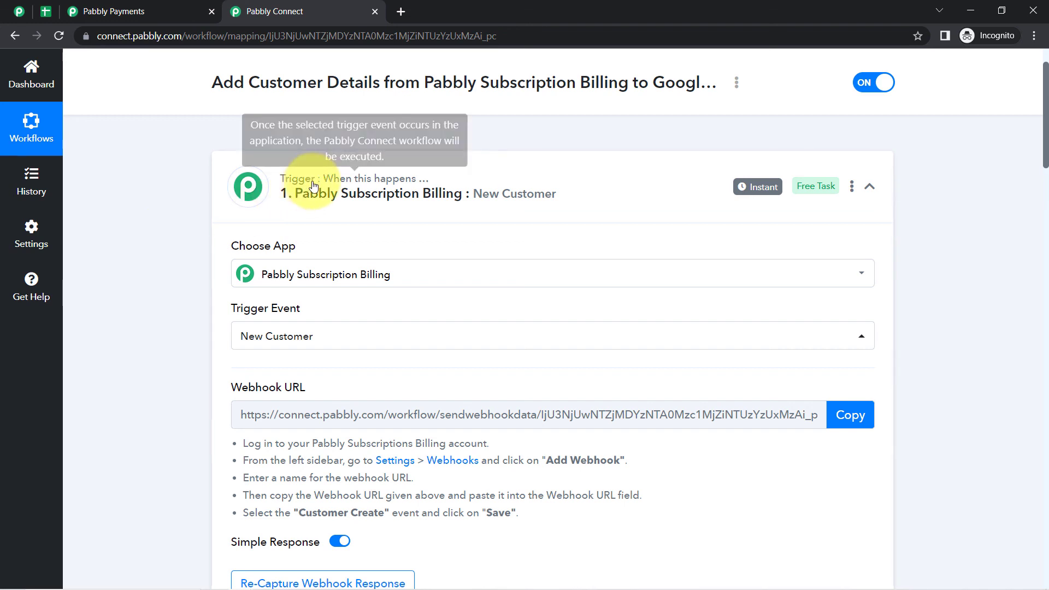
- Collapse the Pabbly Subscription Billing trigger and the Google Sheets action steps
left_click(309, 189)
left_click(287, 304)
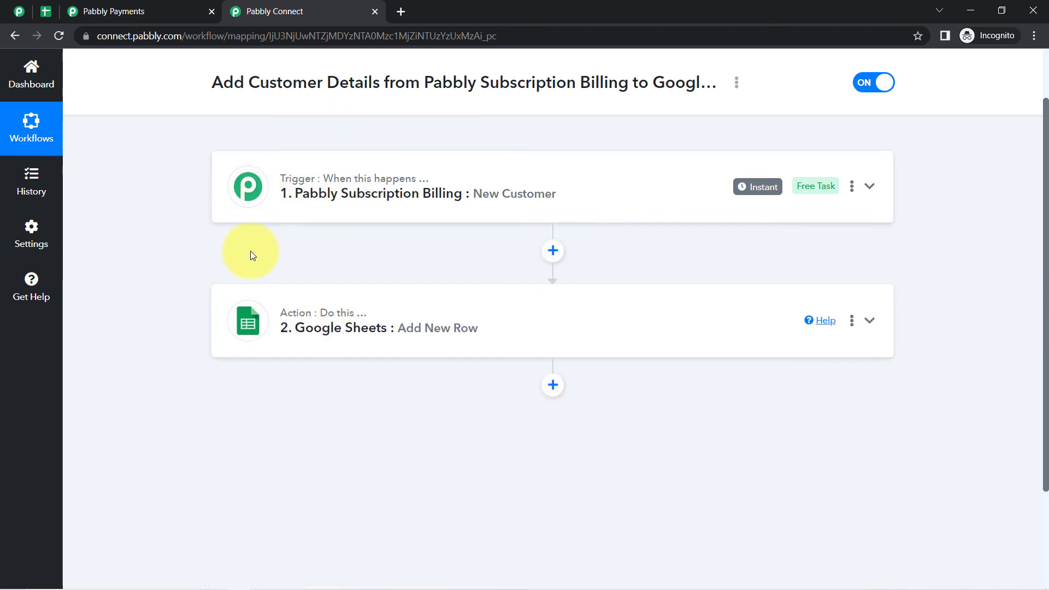
scroll(256, 282, "up", 1)
scroll(276, 294, "down", 1)
scroll(277, 294, "up", 1)
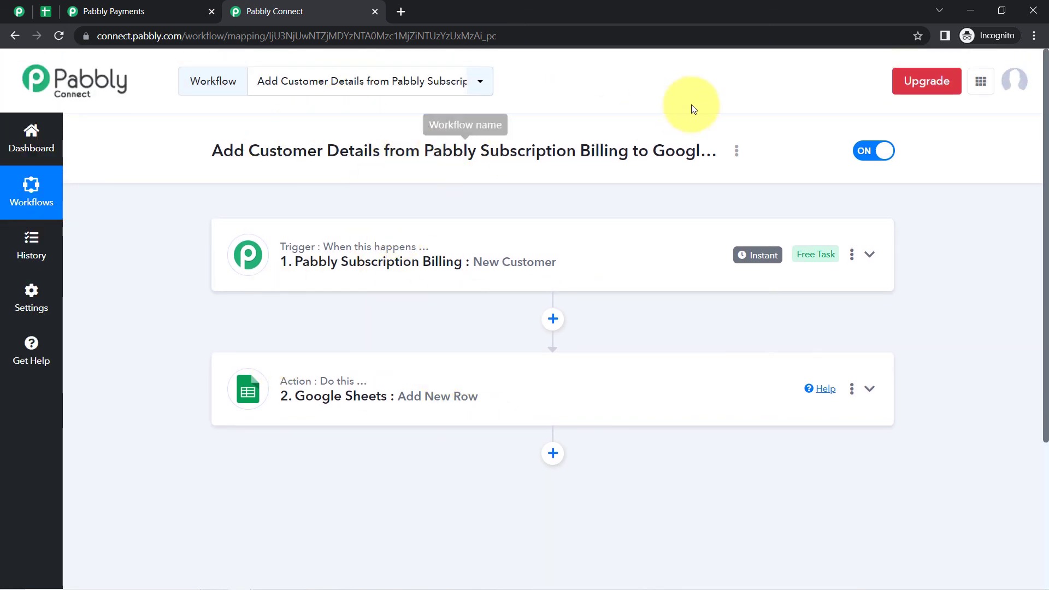
- Copy the workflow's share link from the Share dialog, then close the dialog
left_click(736, 151)
left_click(642, 223)
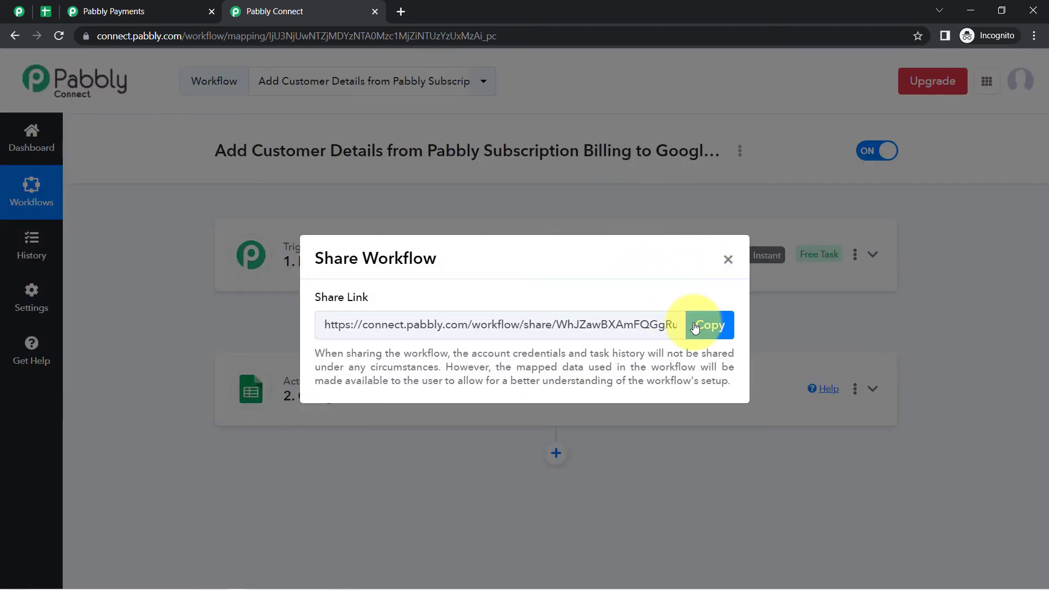
left_click(695, 326)
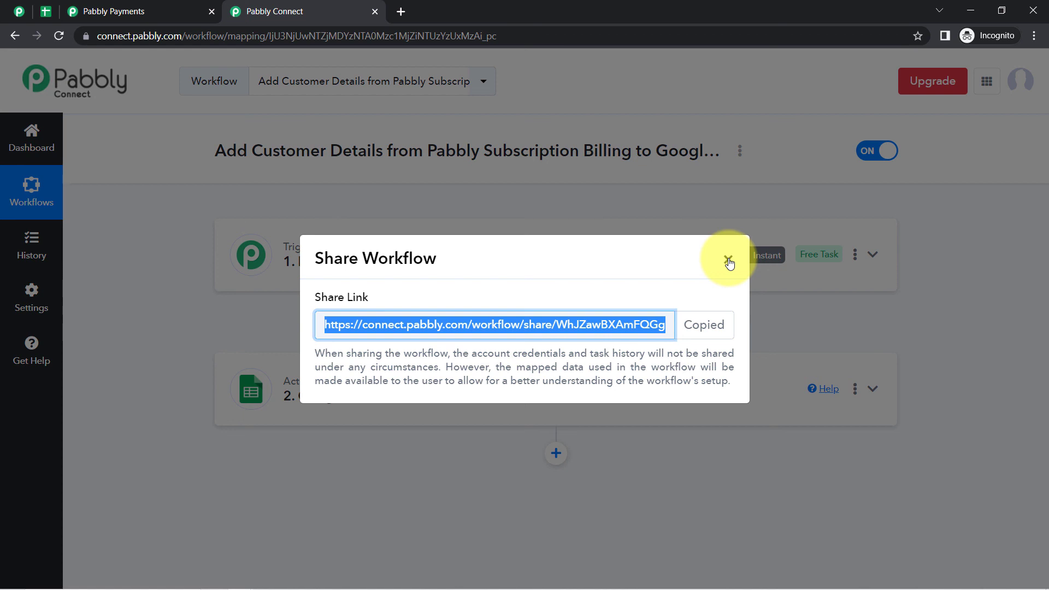
left_click(728, 263)
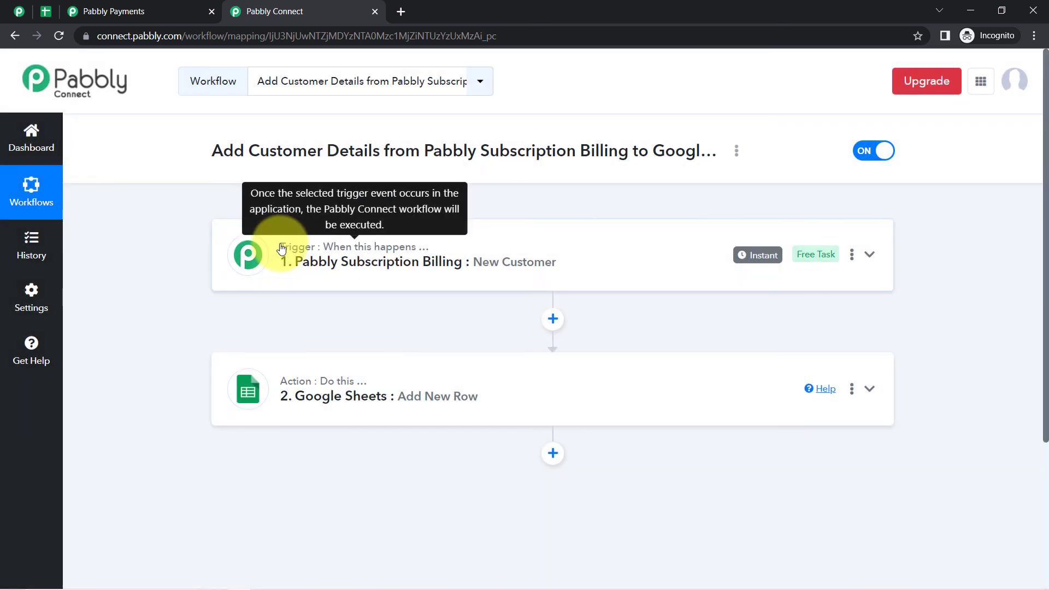